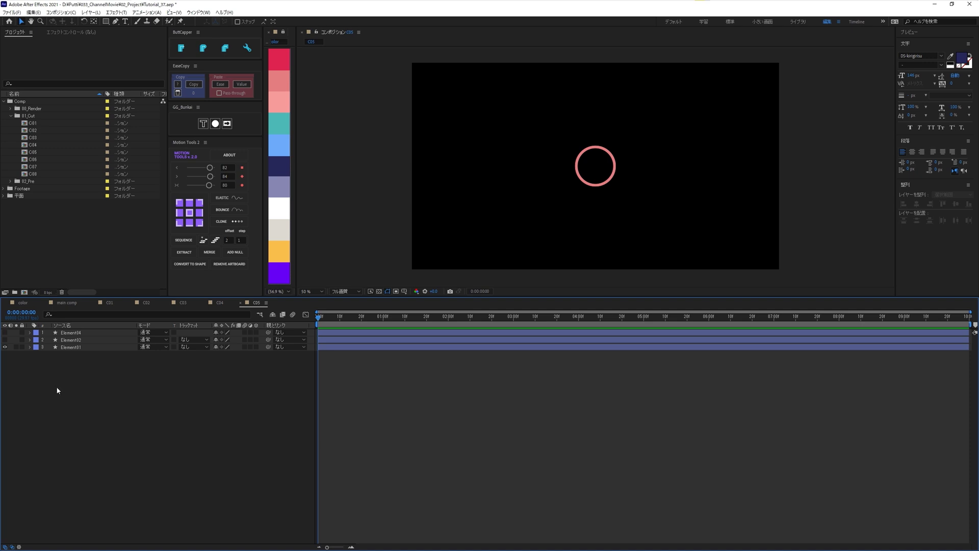
- Toggle layer visibility to preview the ring, pink circle and pink square in the full frame
left_click(5, 347)
left_click(6, 339)
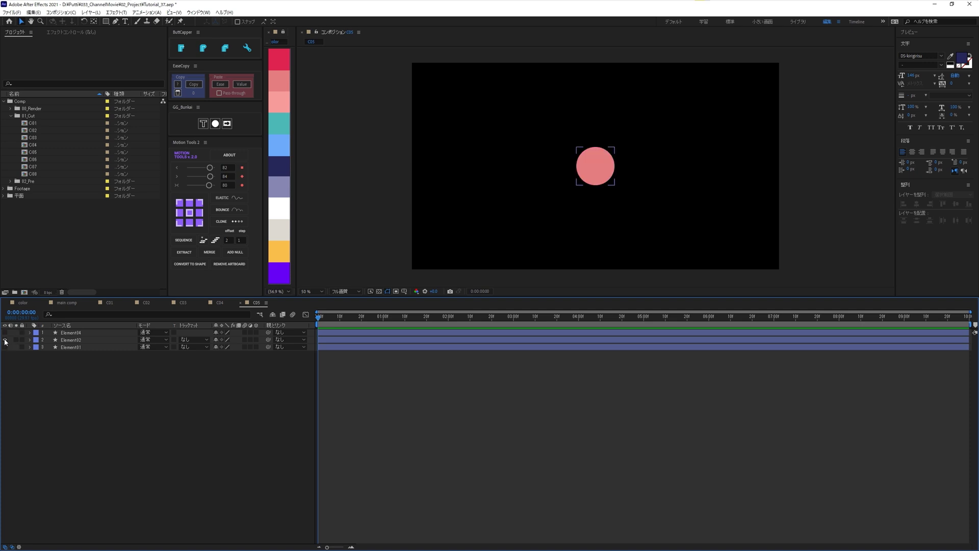
left_click(5, 339)
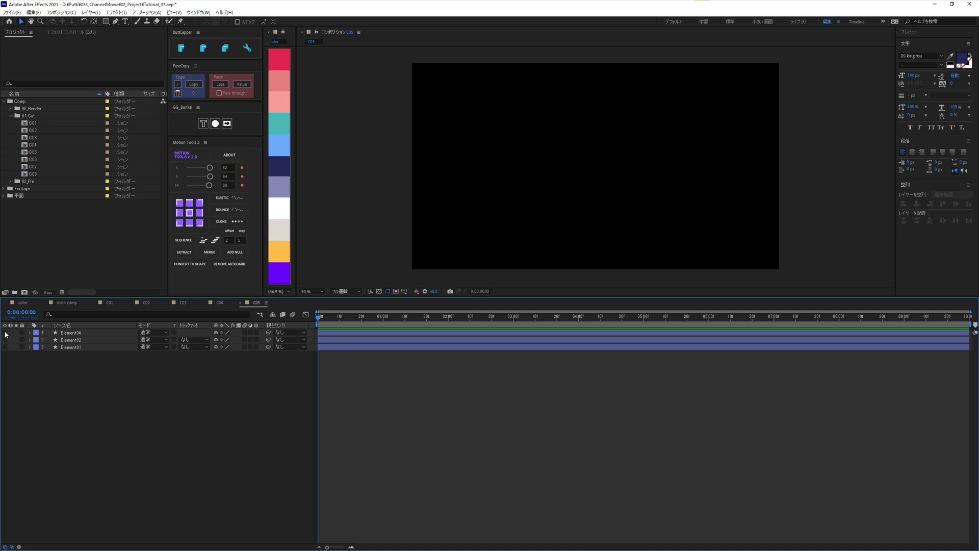
left_click(5, 333)
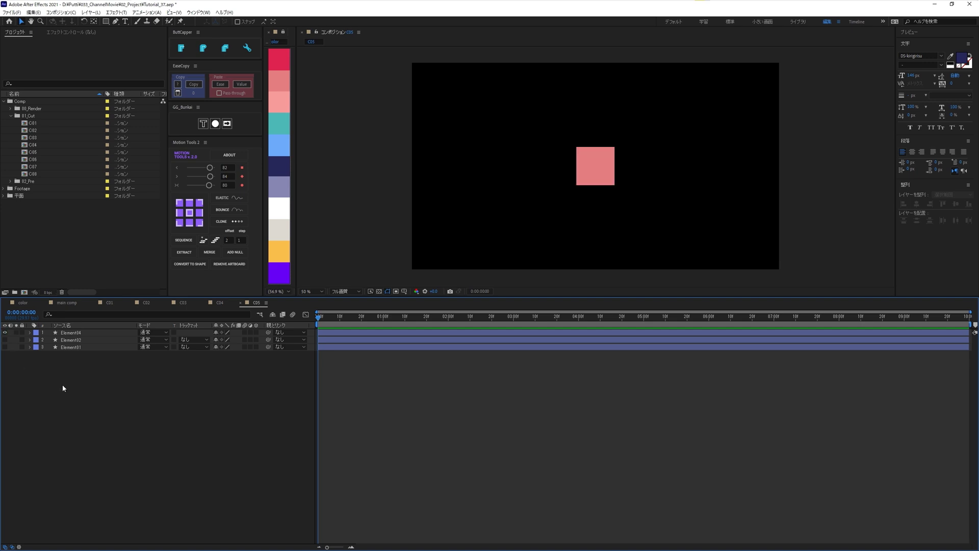
key("shift+slash")
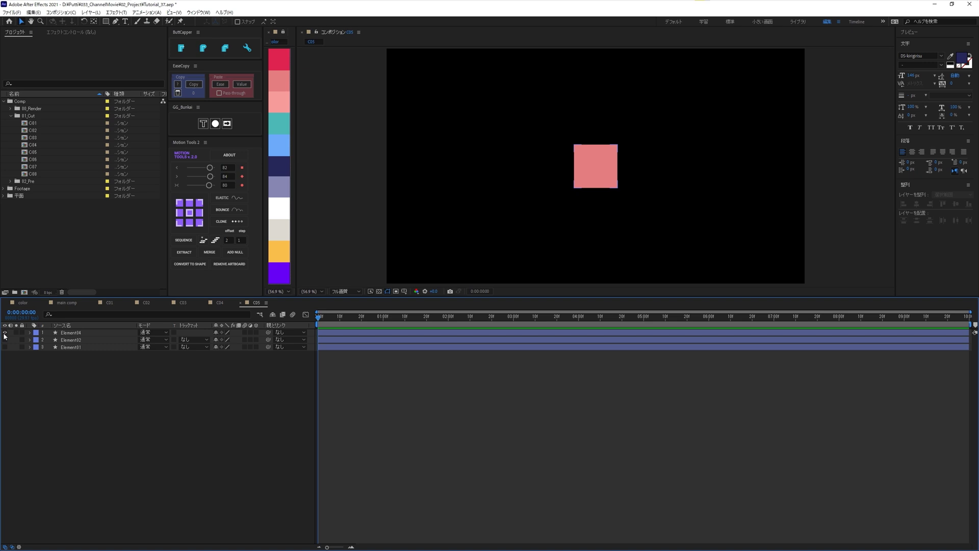
left_click(4, 332)
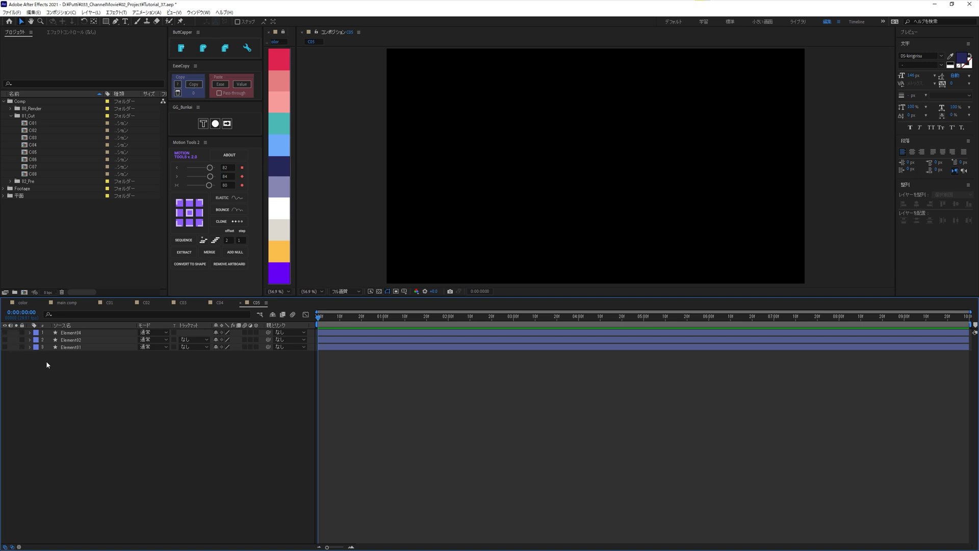
- Rename the square layer Element04 to Element06
left_click(68, 333)
key("Return")
key("BackSpace")
type("6")
key("Return")
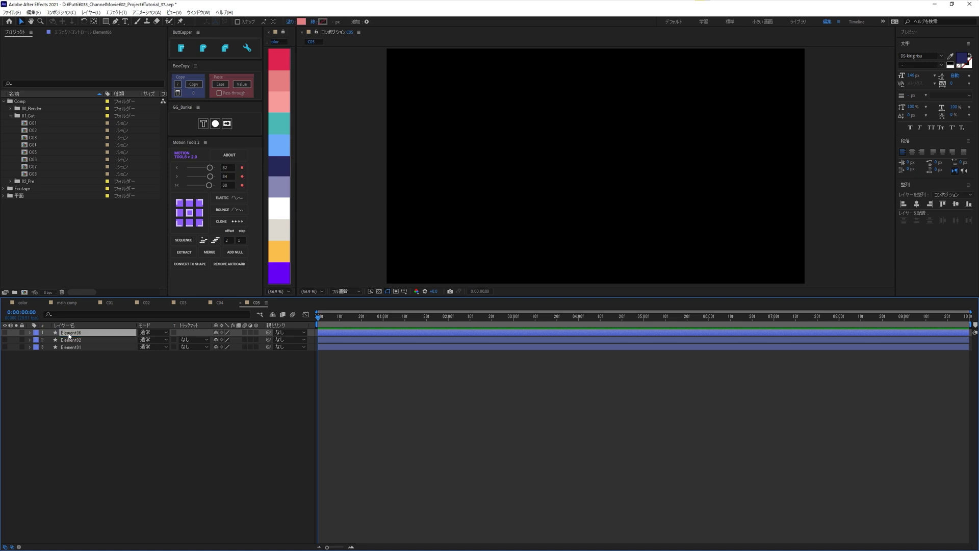
left_click(82, 378)
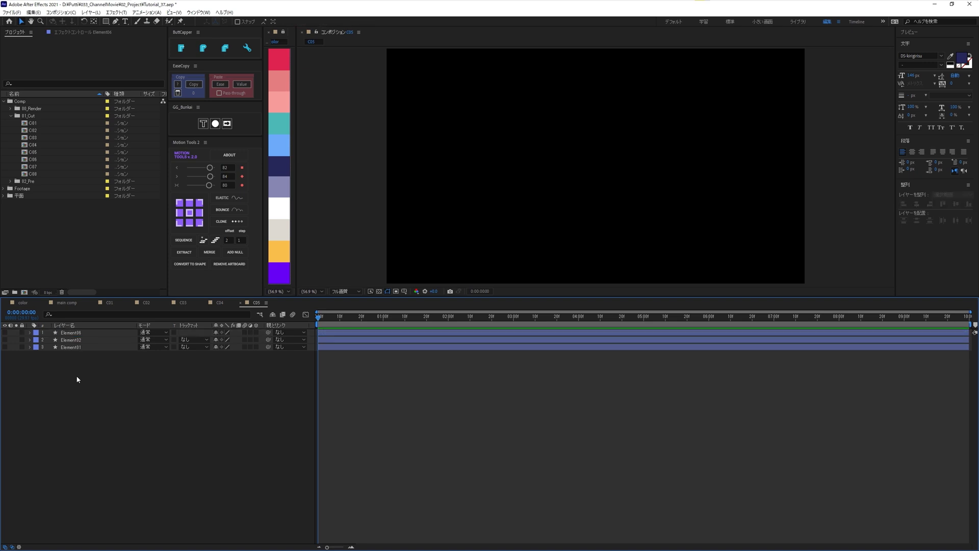
- Duplicate the Element02 pink circle, hide the original, and name the copy Element03
left_click(5, 339)
left_click(67, 343)
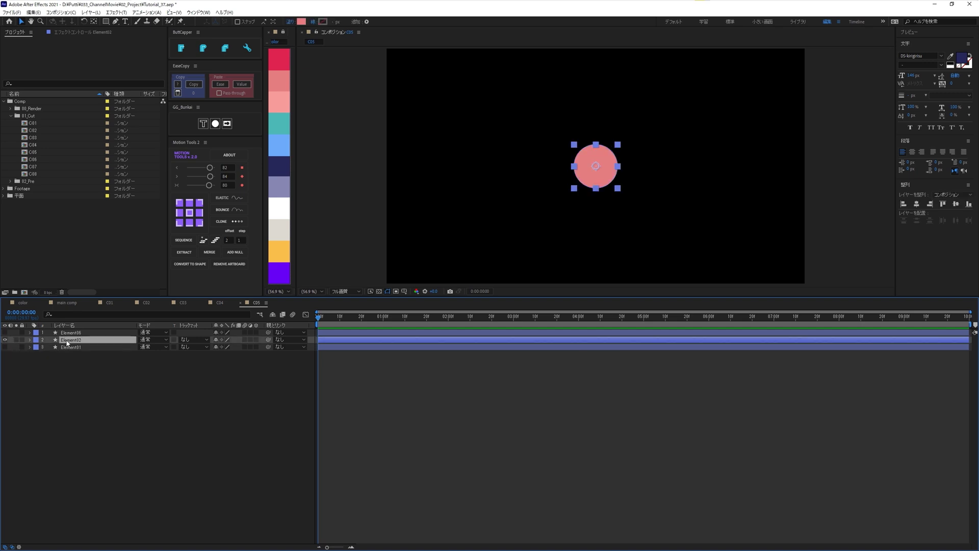
key("ctrl+d")
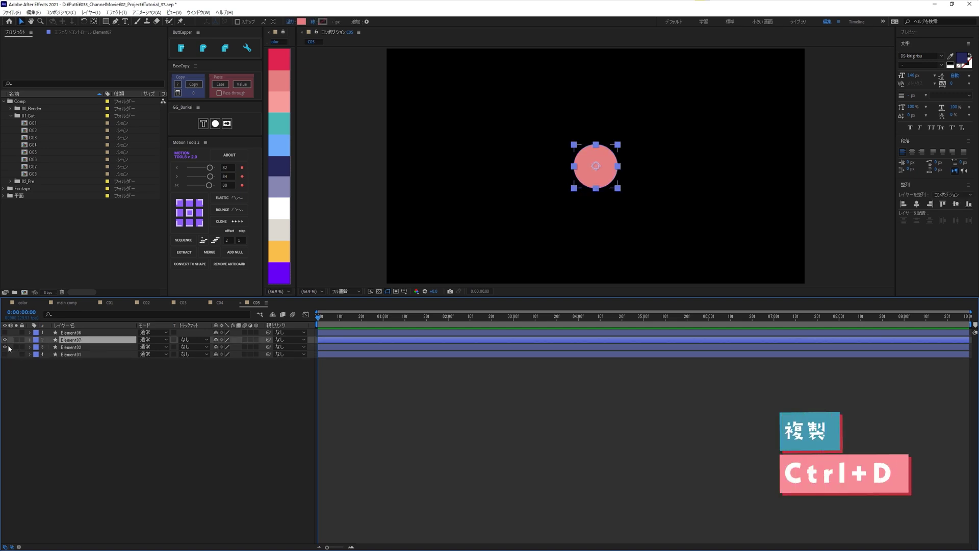
left_click(5, 347)
key("Return")
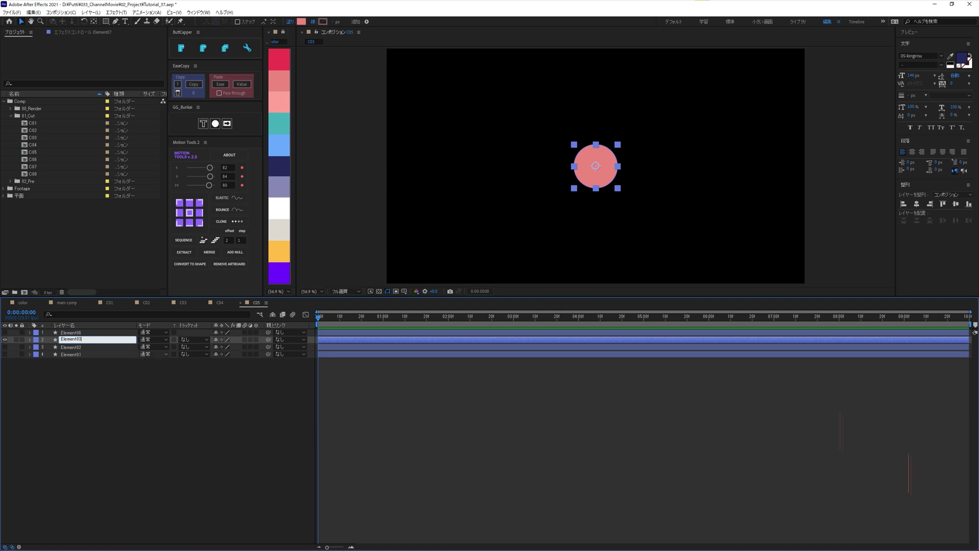
type("3")
key("Return")
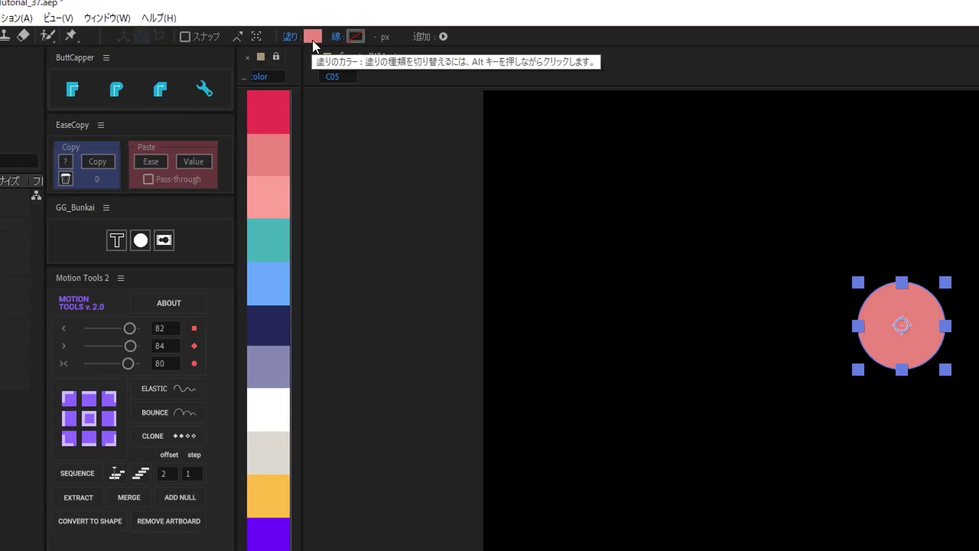
- Give Element03 a linear gradient fill with End Point X -1, then show the transparency grid
left_click(313, 41, "alt")
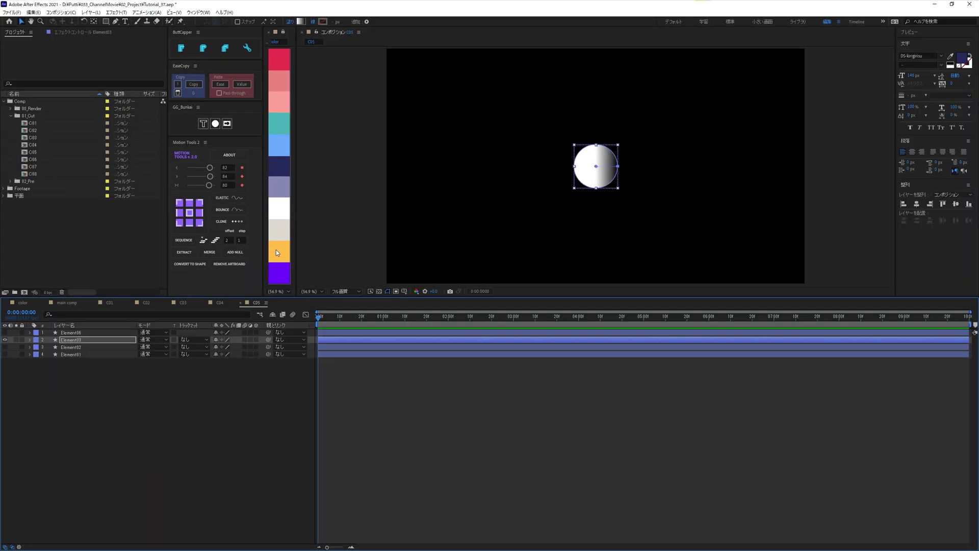
left_click(29, 339)
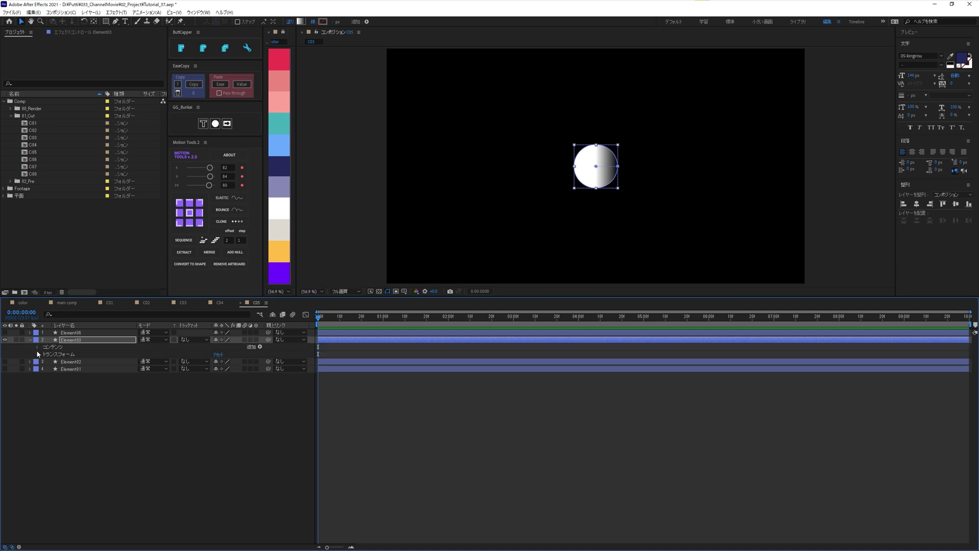
left_click(39, 347)
left_click(45, 354)
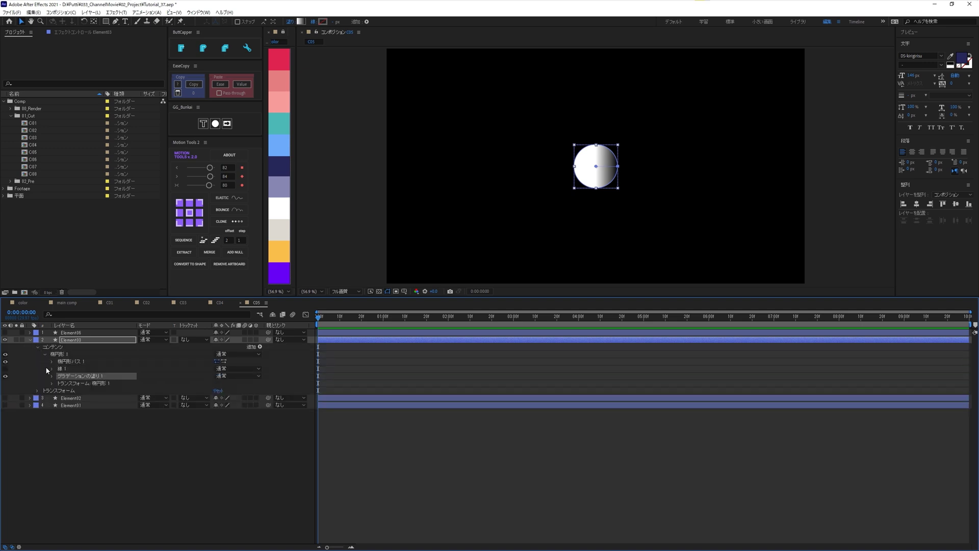
left_click(51, 376)
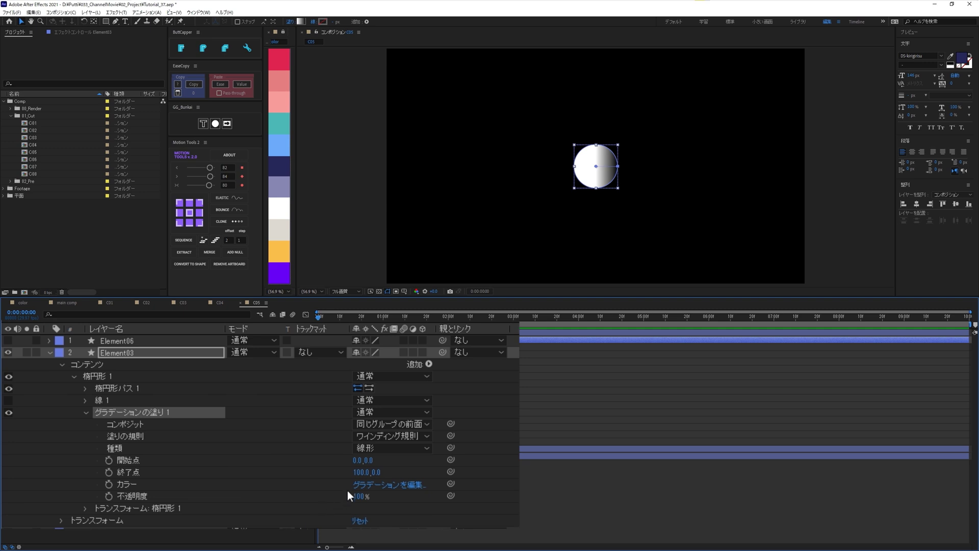
left_click(360, 471)
type("-1")
key("Return")
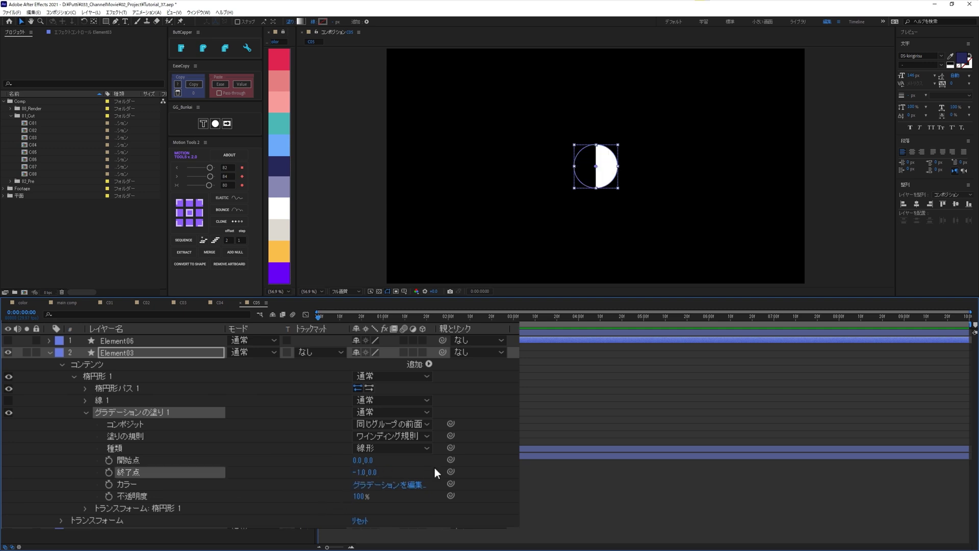
key("ctrl+shift+a")
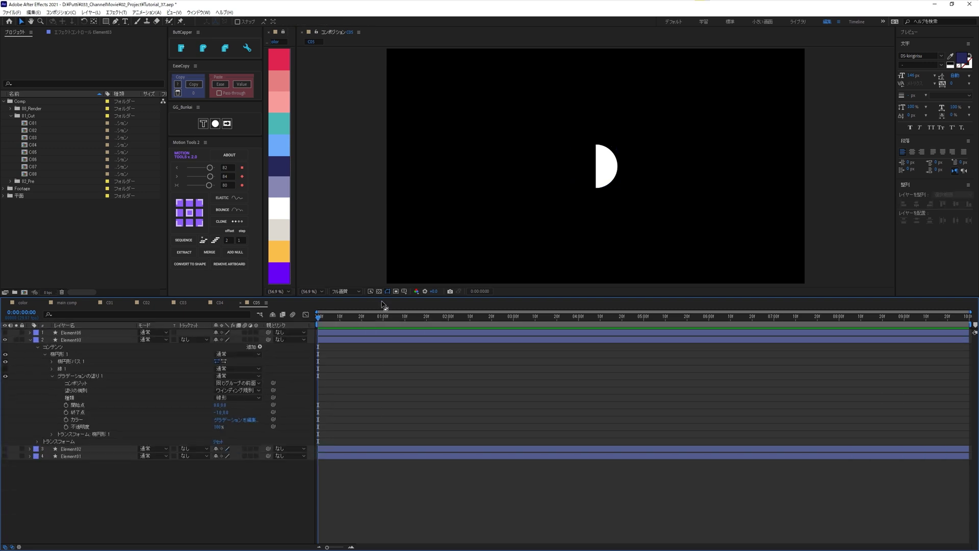
left_click(379, 291)
- Duplicate the Element01 ring as Element04, hide the original, and move the copy to second place
key("u")
left_click(183, 454)
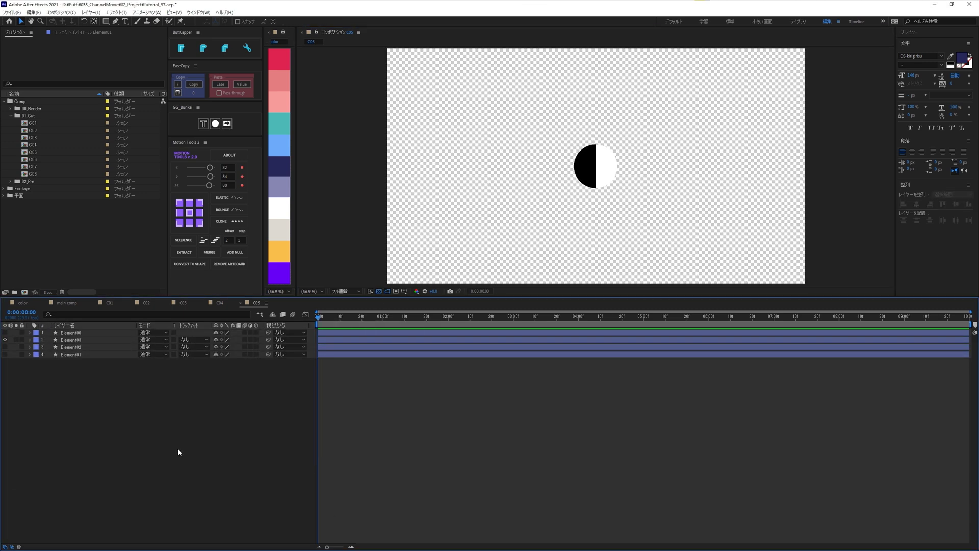
left_click(5, 339)
left_click(5, 354)
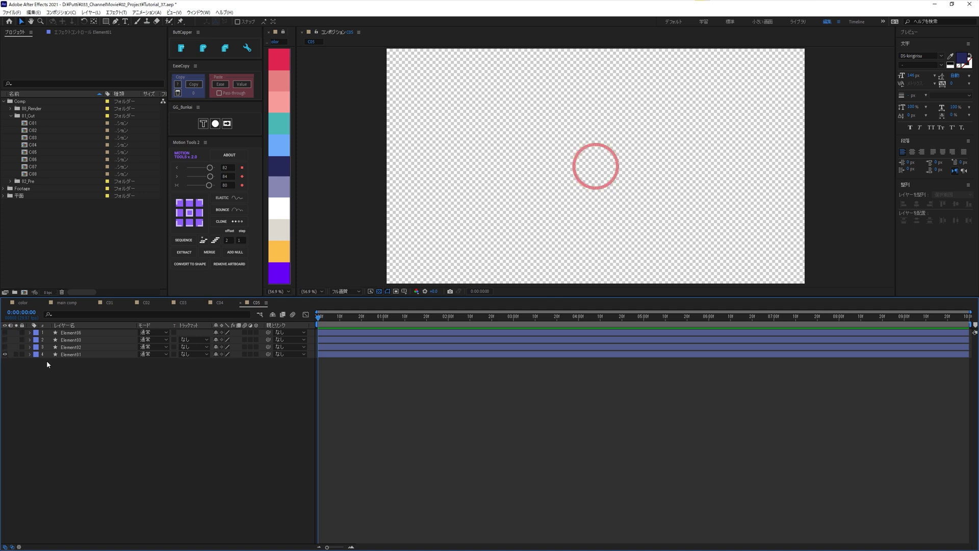
left_click(66, 355)
key("ctrl+d")
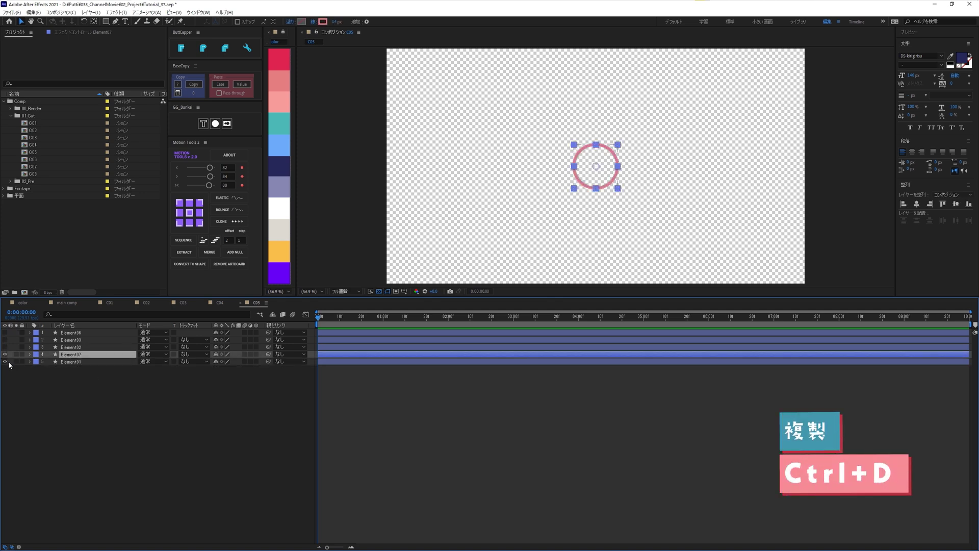
left_click(5, 361)
key("Return")
type("4")
key("Return")
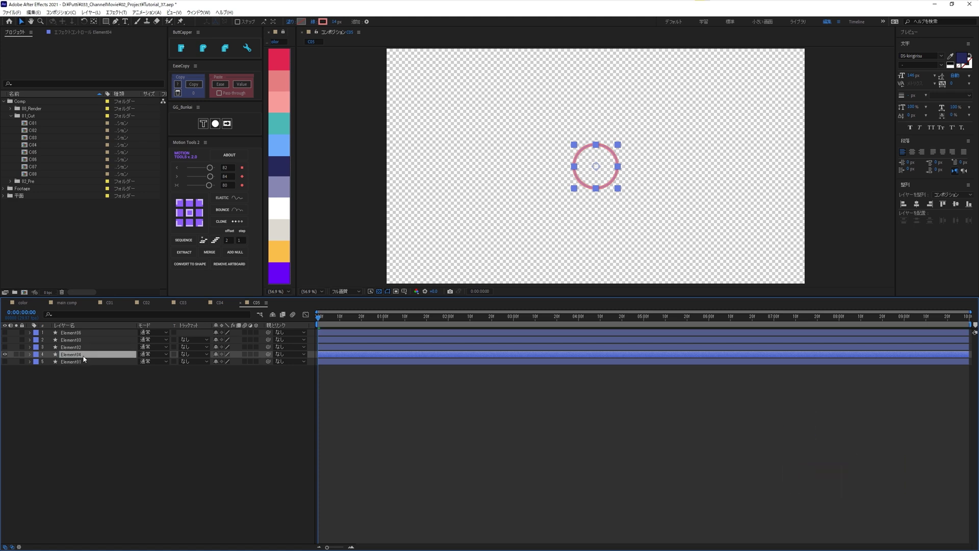
key("ctrl+bracketright")
key("ctrl+bracketright")
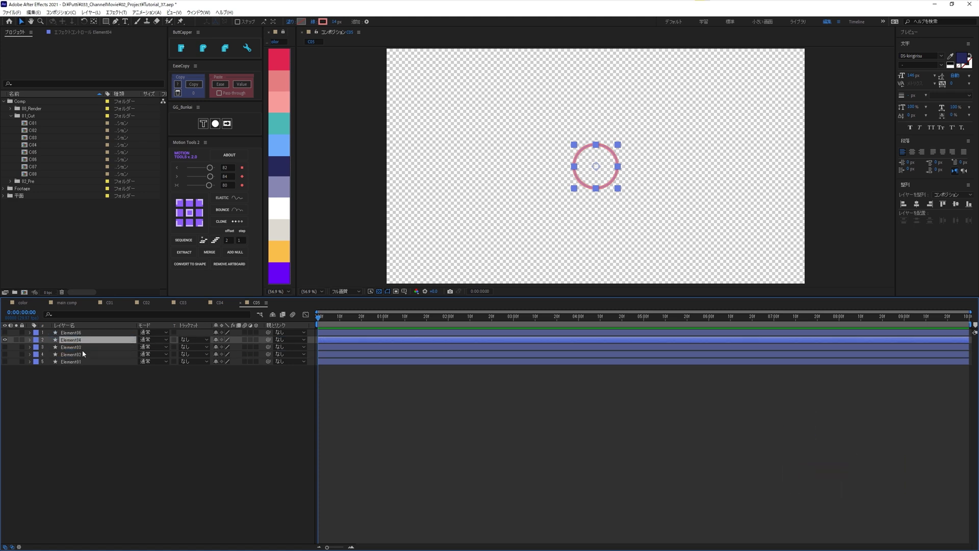
- Add Pucker & Bloat to Element04 with Amount 50
left_click(30, 339)
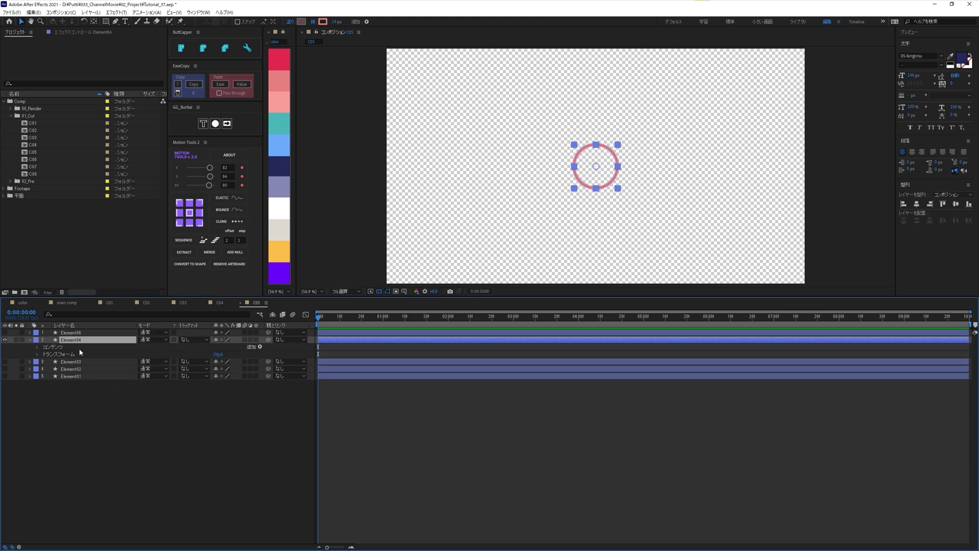
left_click(259, 347)
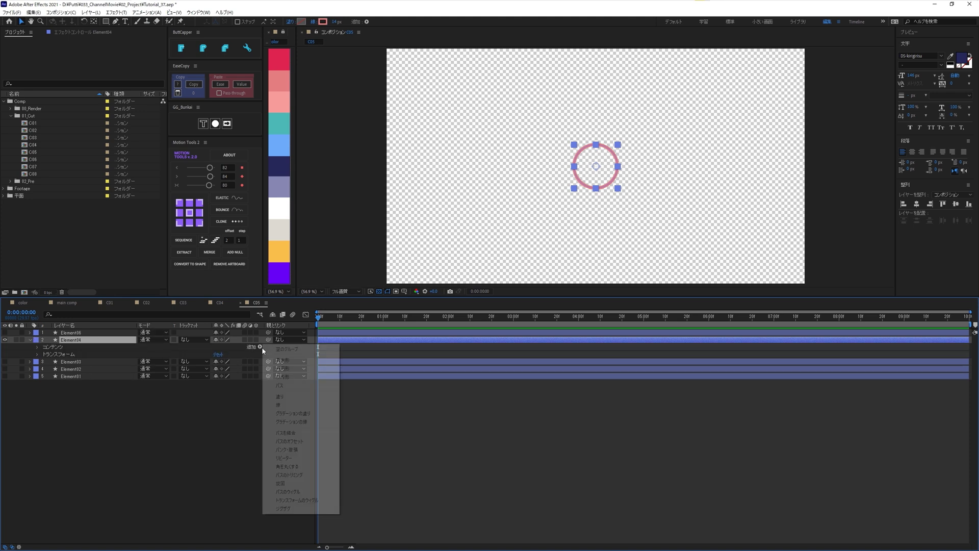
left_click(300, 450)
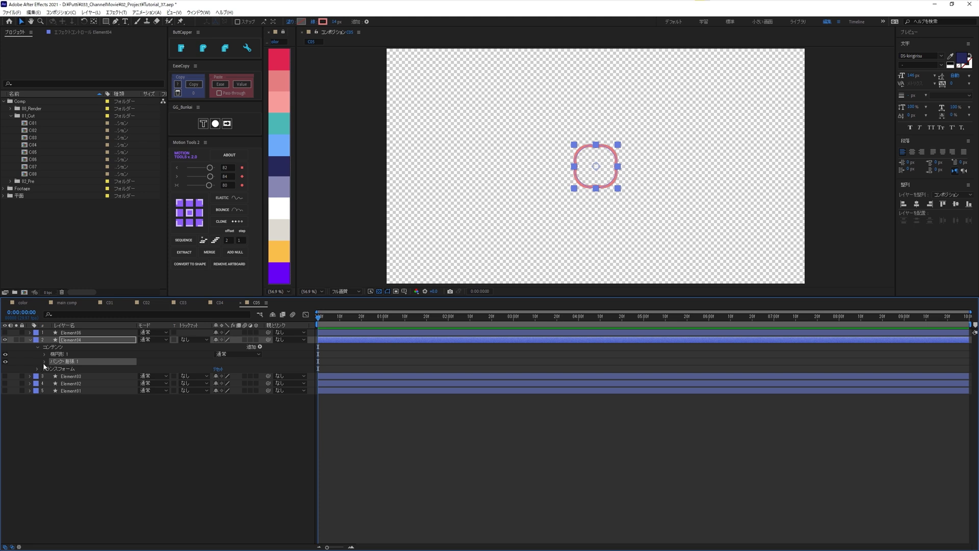
left_click(44, 361)
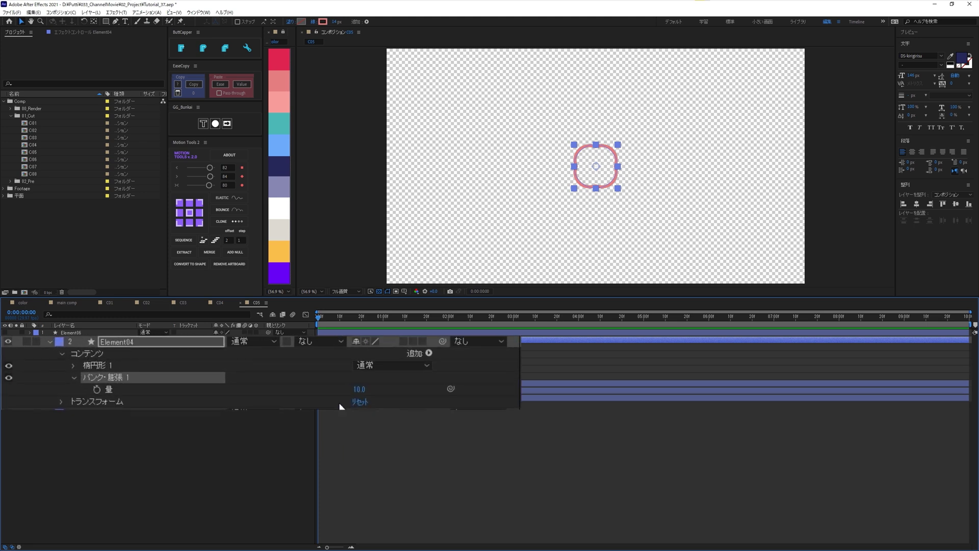
left_click(359, 389)
type("50")
key("Return")
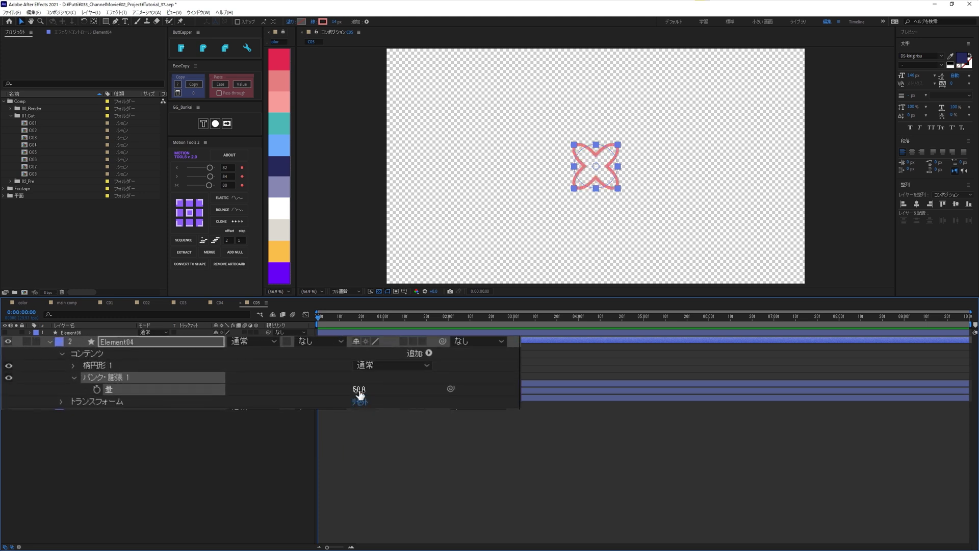
left_click(61, 427)
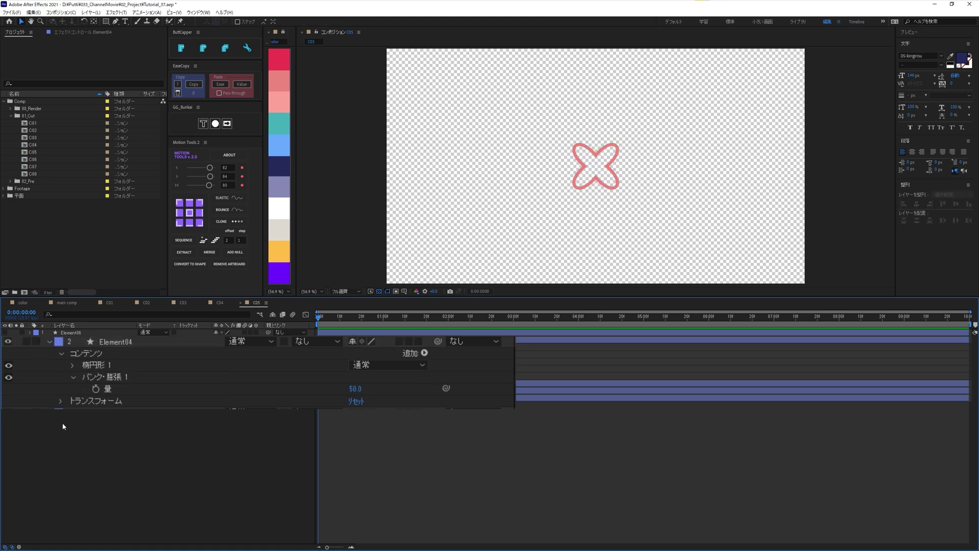
left_click(71, 340)
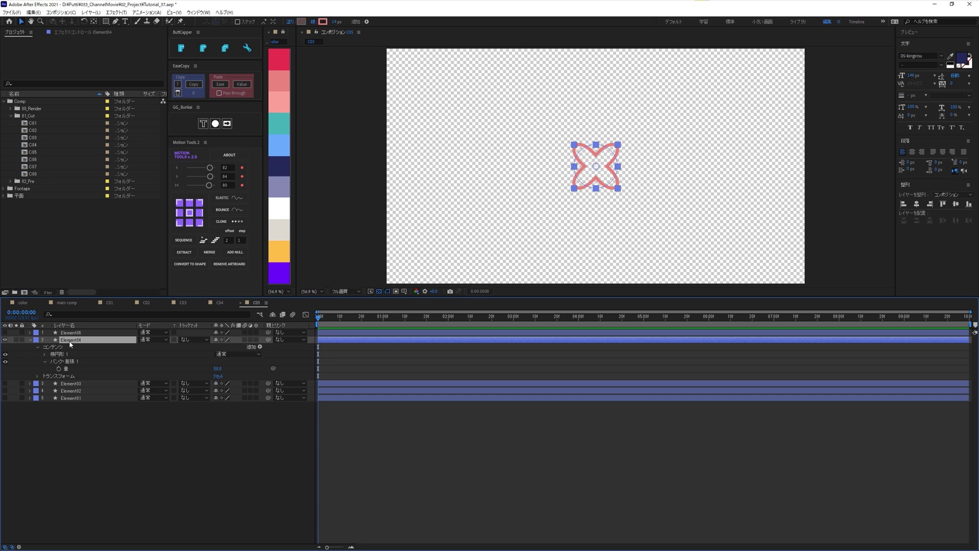
- Duplicate Element04 as Element05 and set Element04's Pucker & Bloat amount to -75
key("ctrl+d")
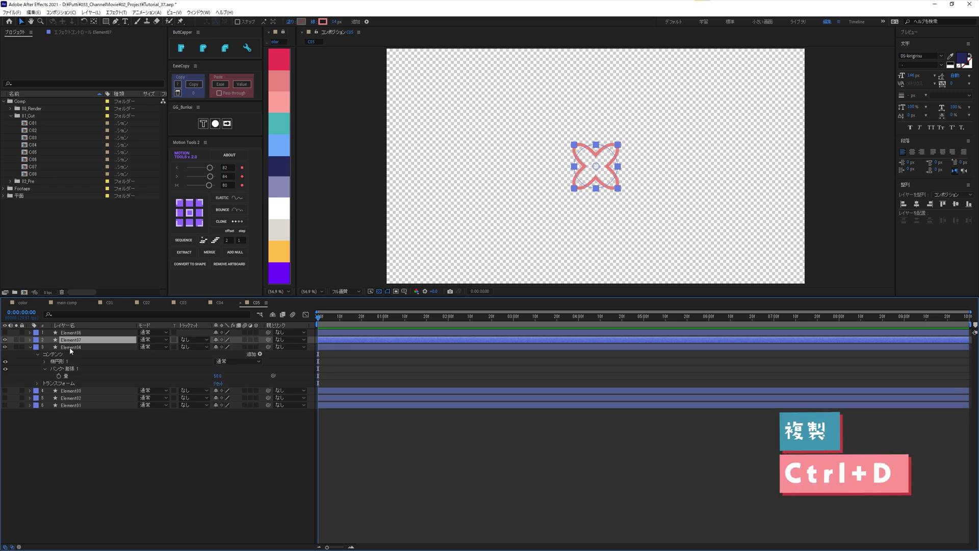
key("Return")
type("5")
key("Return")
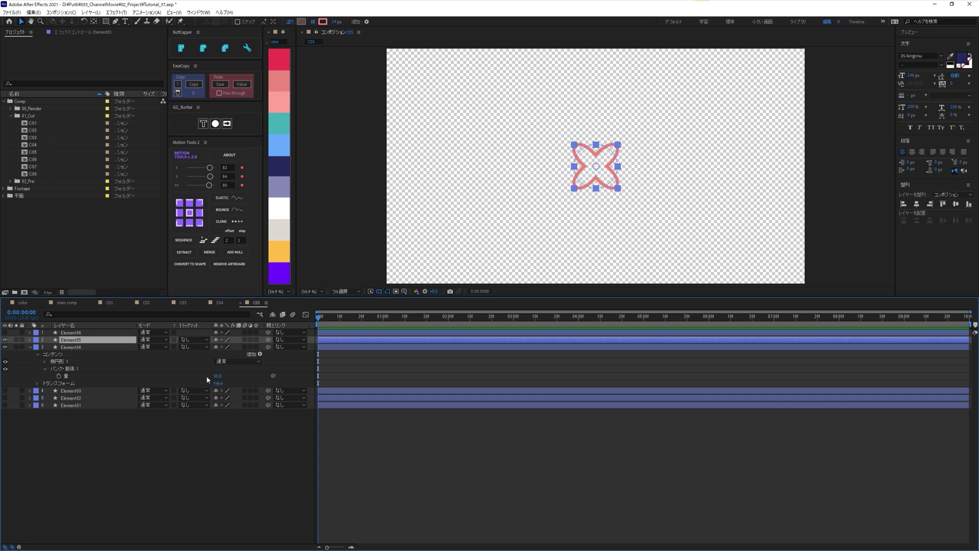
left_click(179, 376)
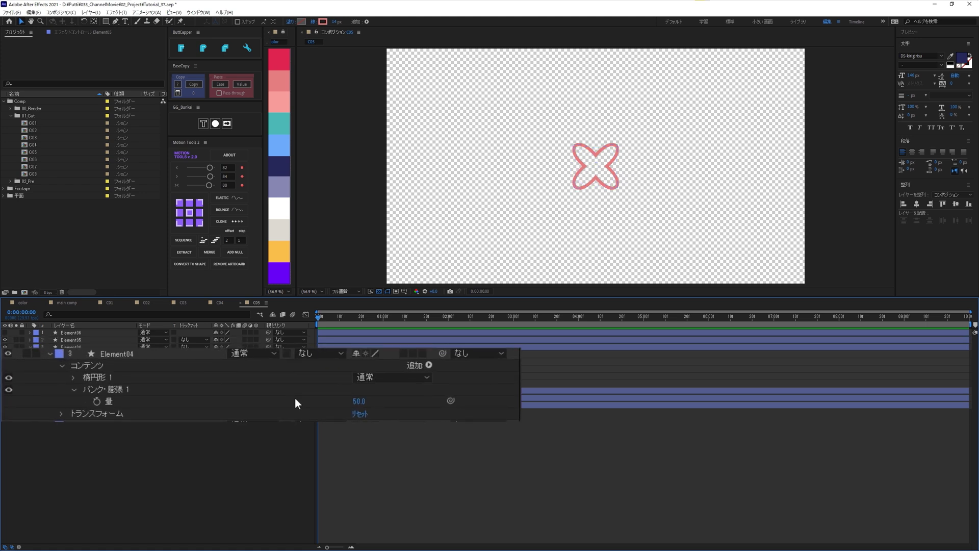
left_click(358, 402)
type("-")
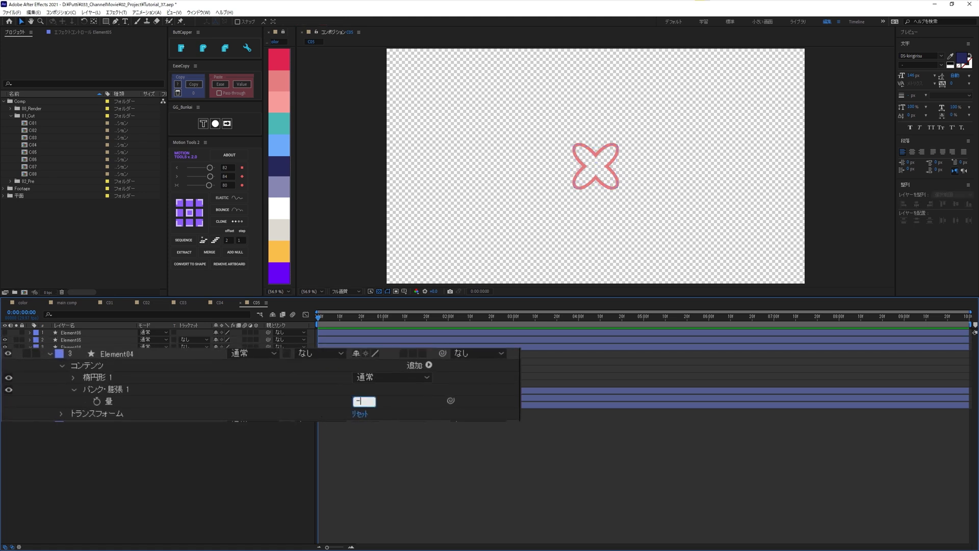
type("75")
key("Return")
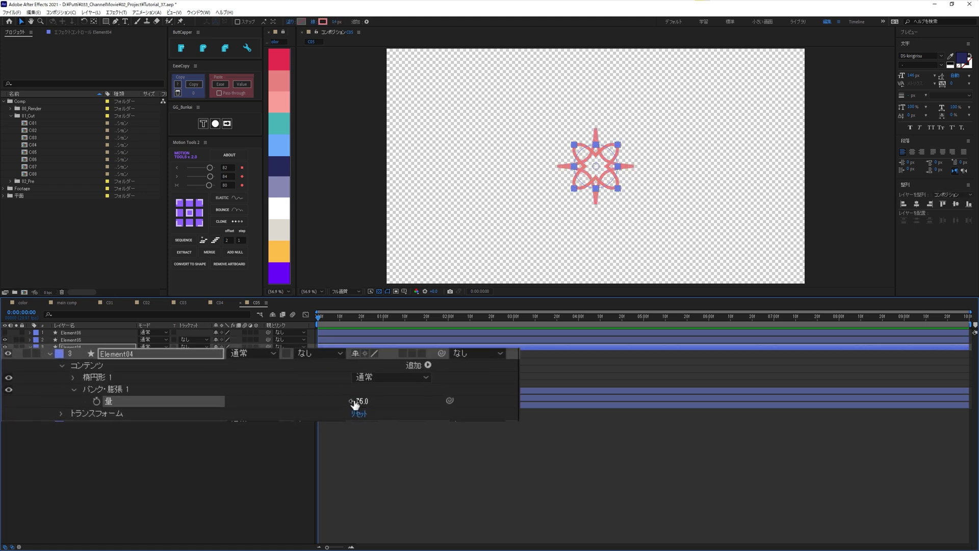
- Hide Element05 and Element04, then select the Element06 layer
left_click(5, 339)
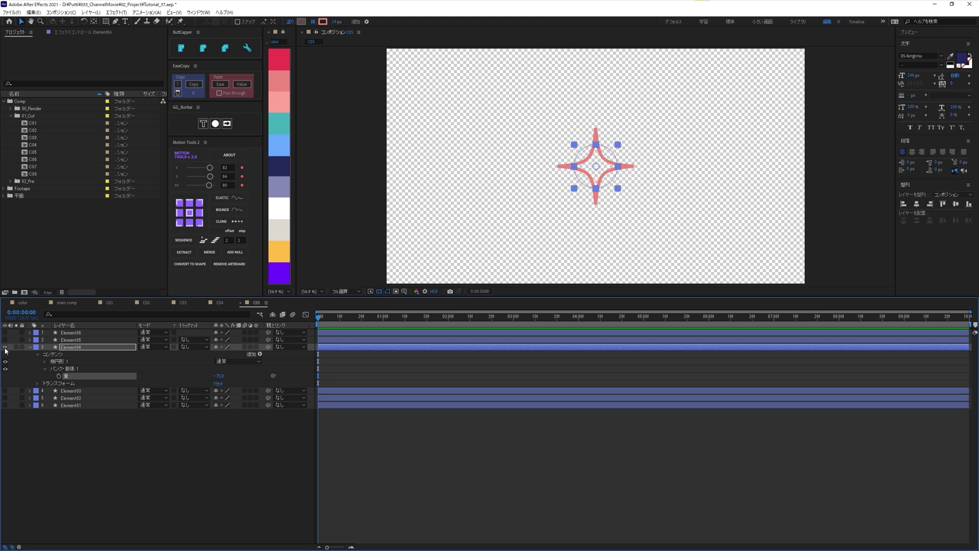
left_click(5, 347)
left_click(72, 469)
left_click(70, 333)
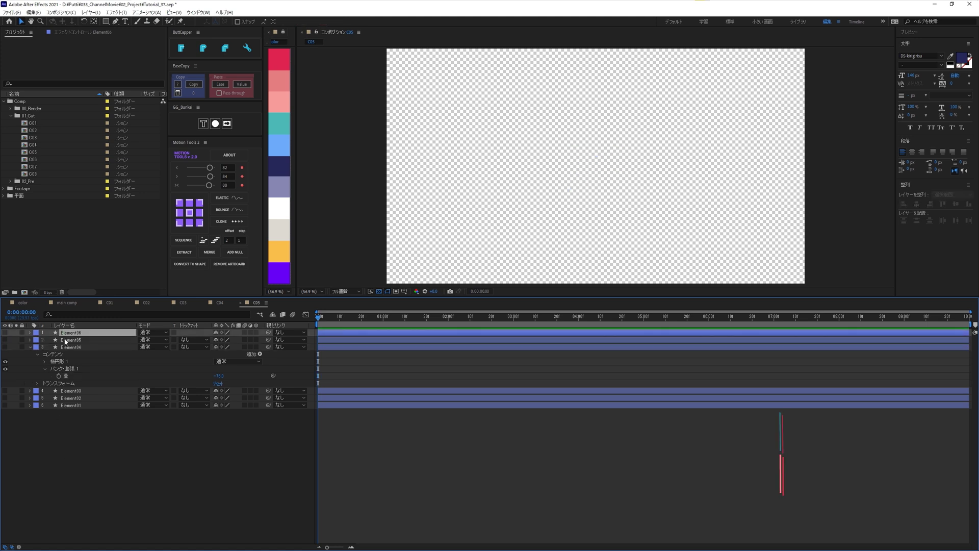
- Duplicate Element06 as a visible Element07 and switch its fill to a linear gradient
left_click(30, 347)
key("ctrl+d")
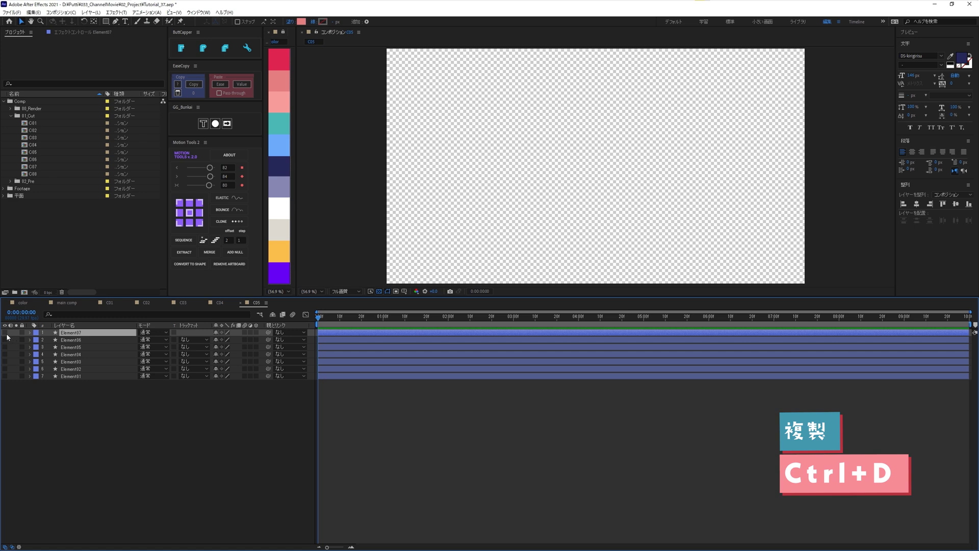
left_click(6, 333)
left_click(29, 333)
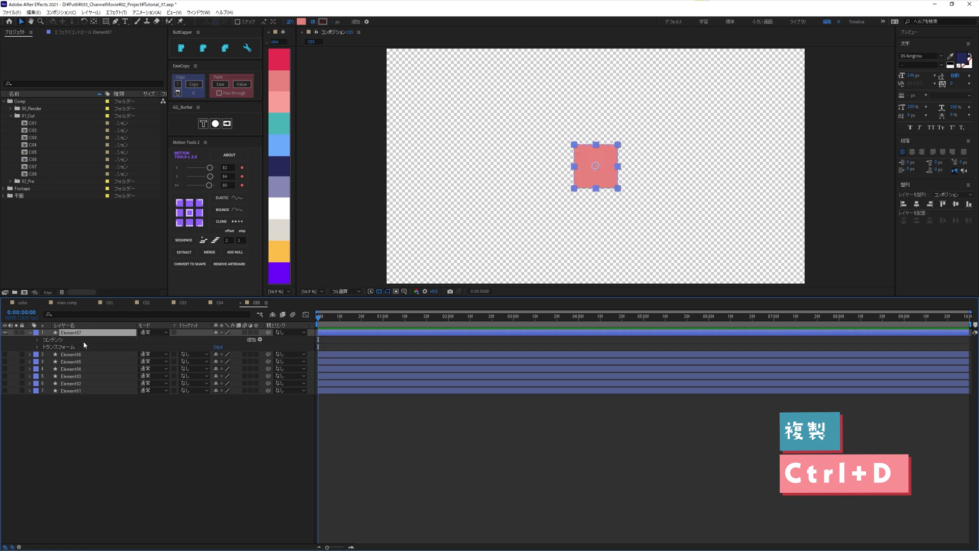
left_click(306, 21, "alt")
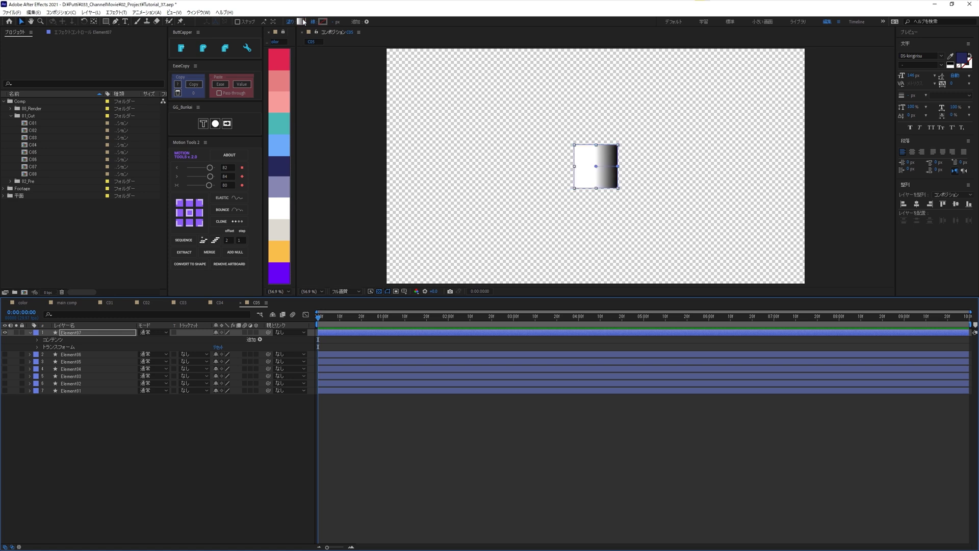
- Set Element07's gradient Start Point to 0,1 and End Point to -1,0
left_click(37, 340)
left_click(45, 347)
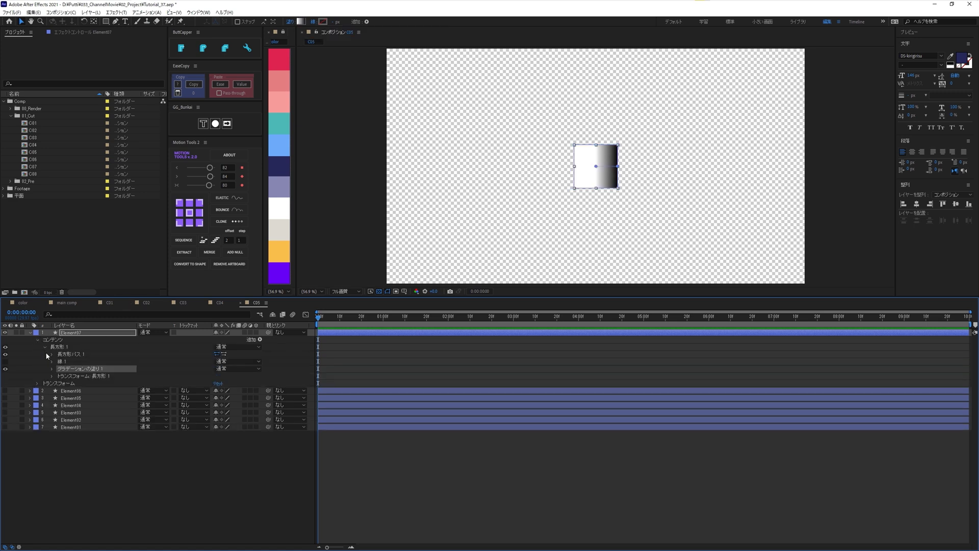
left_click(53, 368)
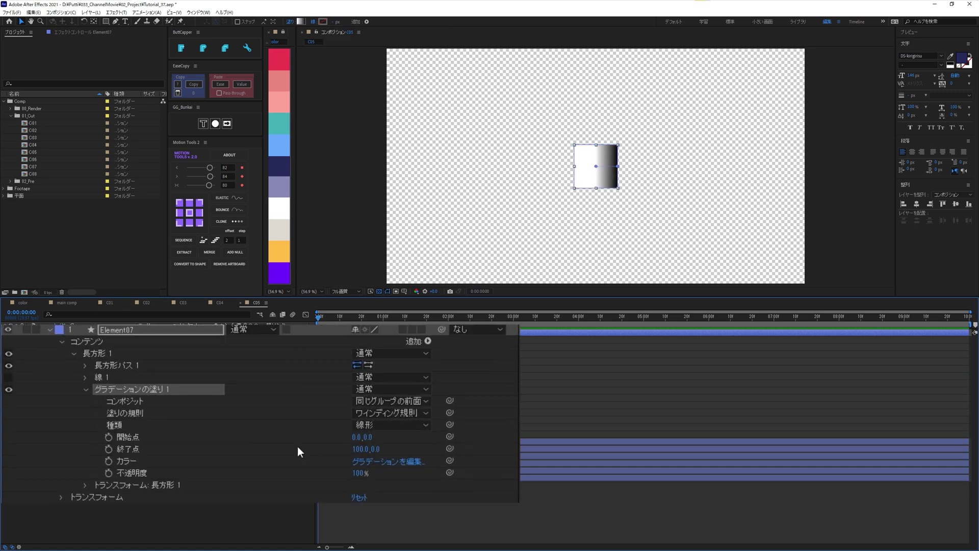
left_click(369, 437)
type("1")
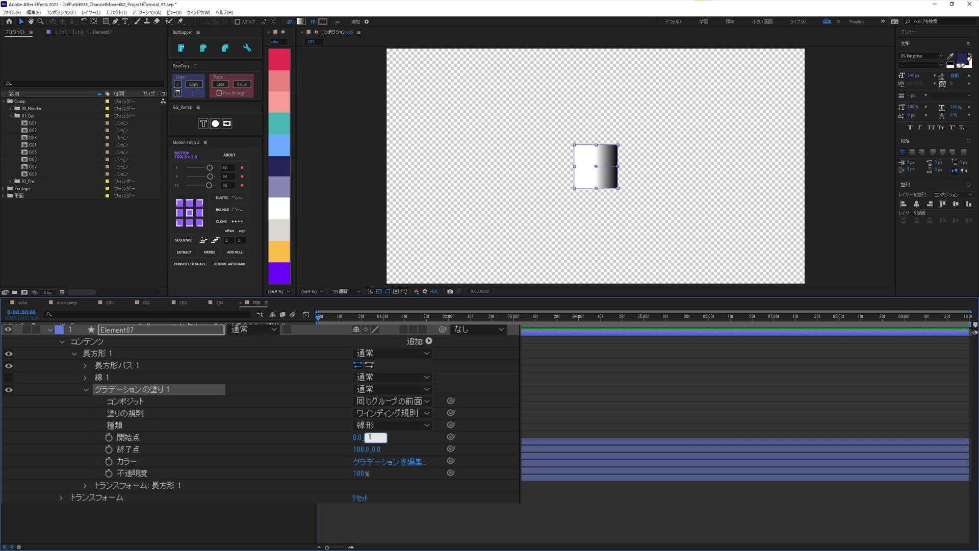
key("Tab")
type("-1")
key("Return")
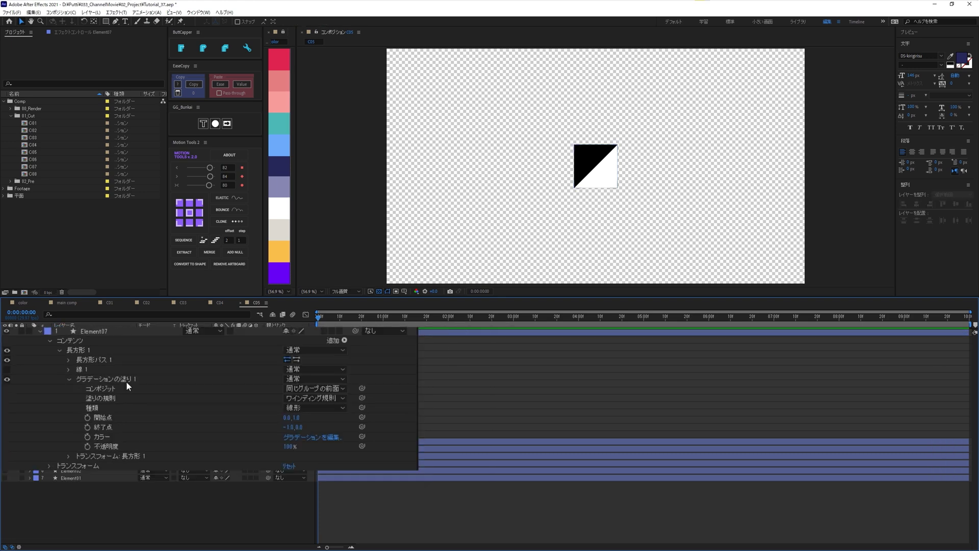
left_click(29, 334)
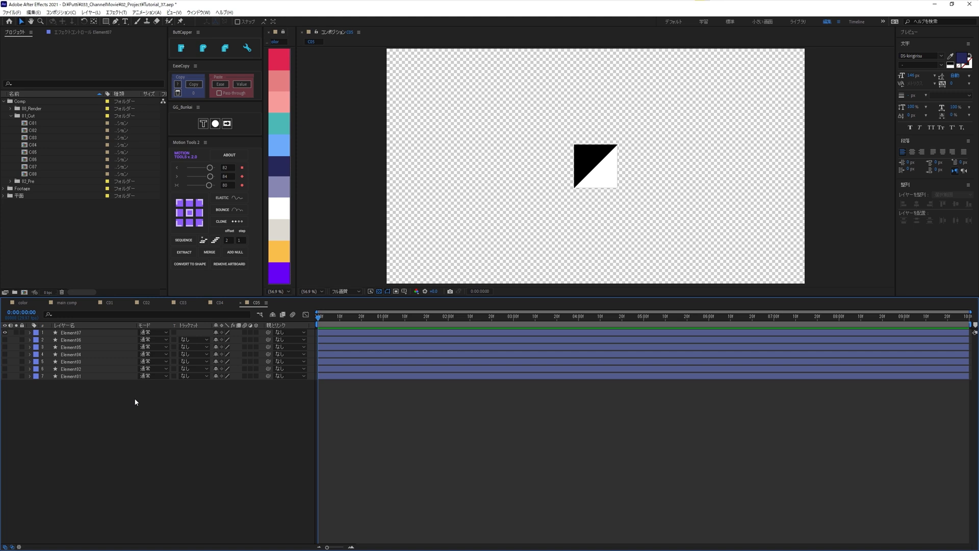
- Hide Element07 and add a locked beige 1920×1080 solid named BG at the bottom
left_click(5, 332)
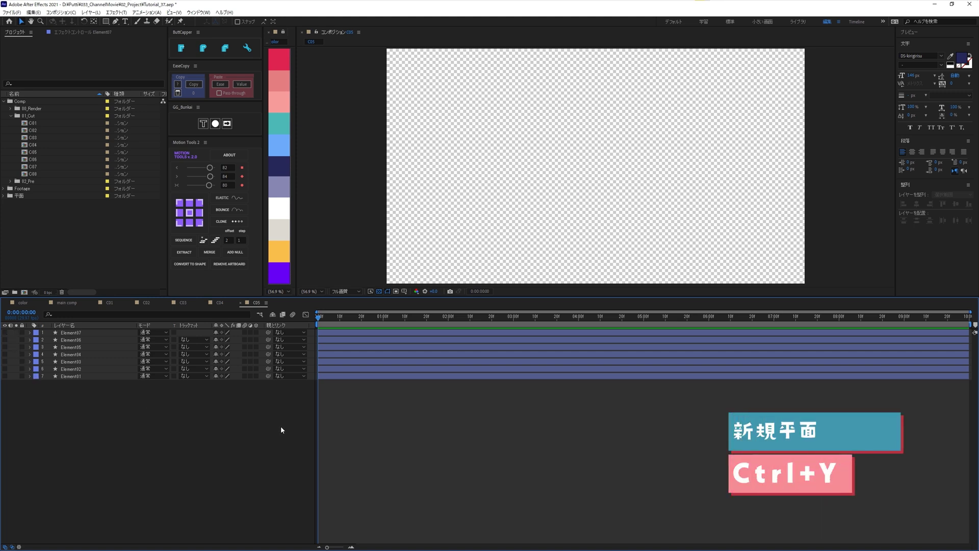
key("ctrl+y")
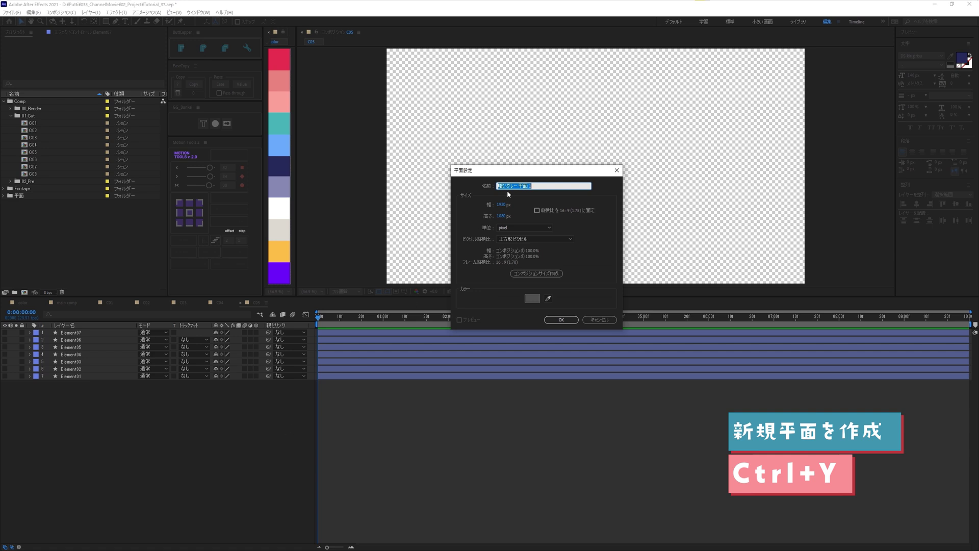
left_click(549, 298)
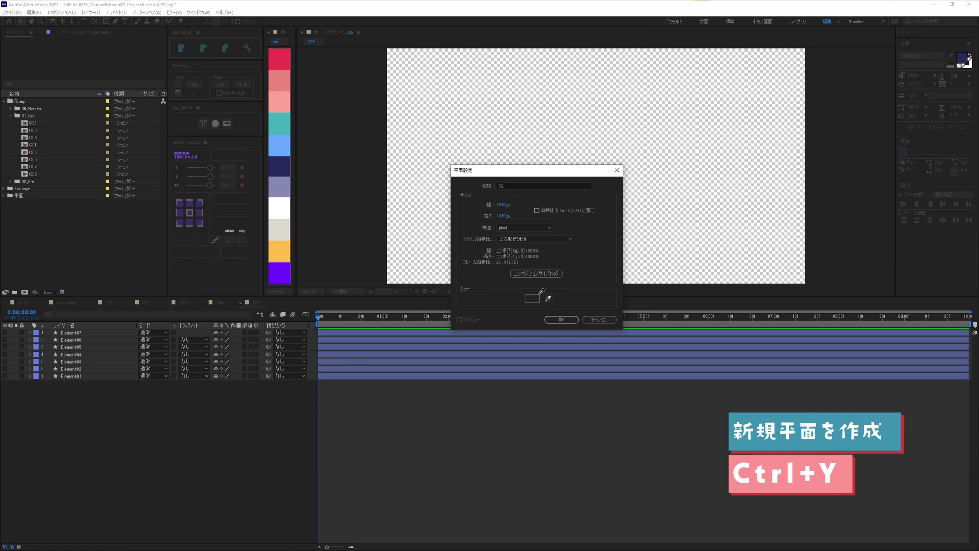
left_click(275, 232)
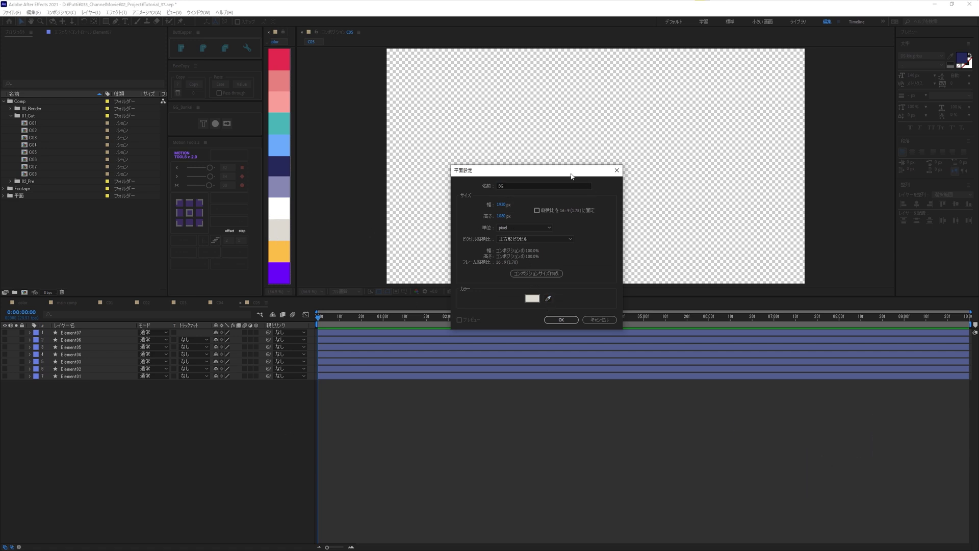
left_click_drag(571, 174, 552, 158)
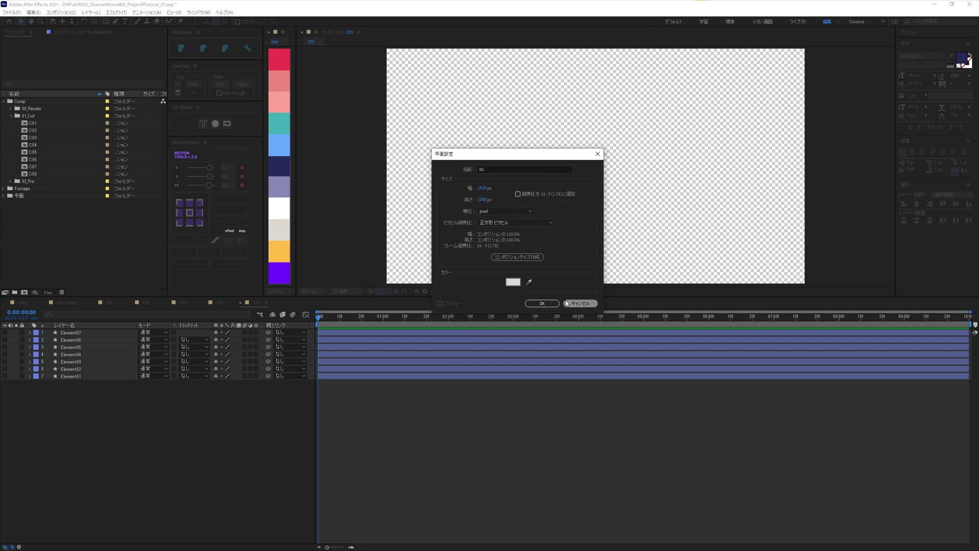
left_click(542, 303)
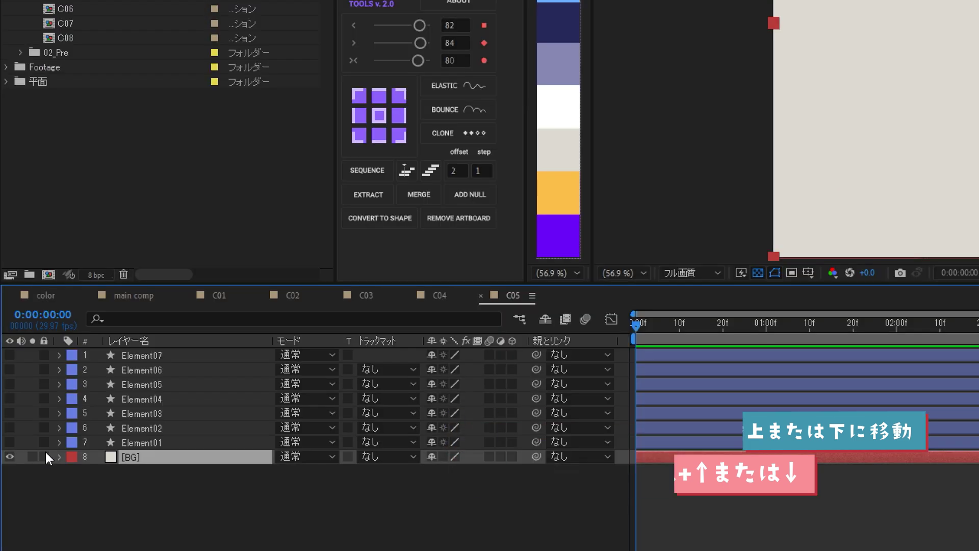
left_click(45, 452)
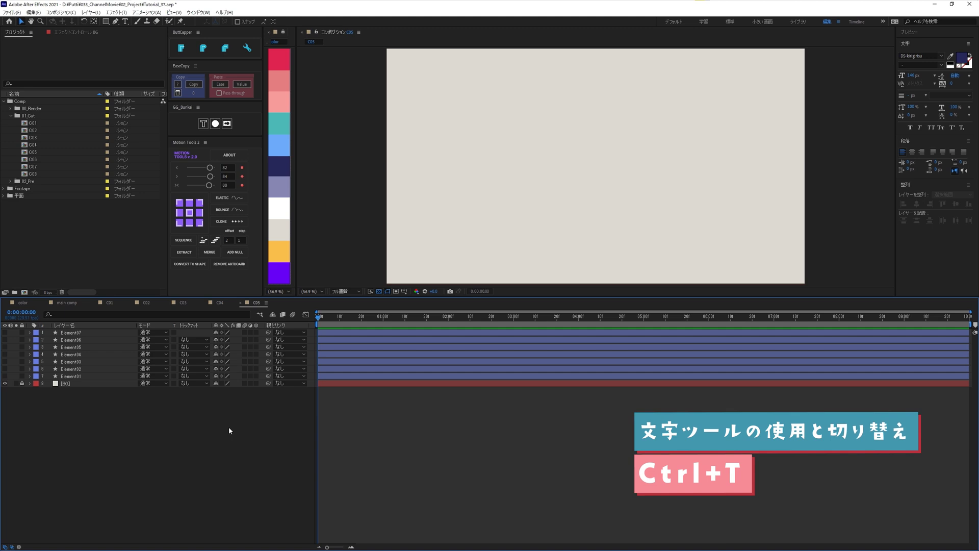
- Create a text layer reading 仕組みが / わかれば, duplicate it, and retype the copy as 応用できる
key("ctrl+t")
left_click(535, 167)
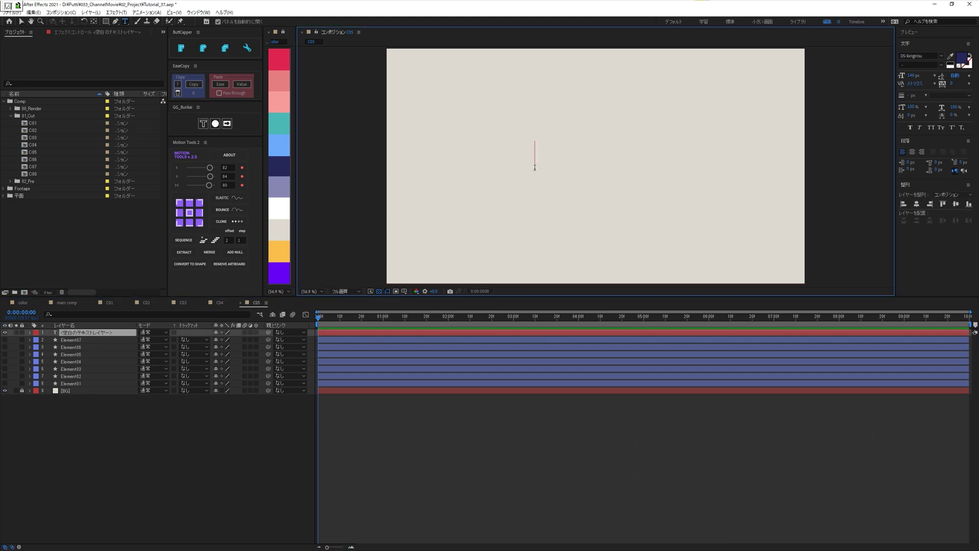
type("仕組みが")
key("Return")
type("わかれば")
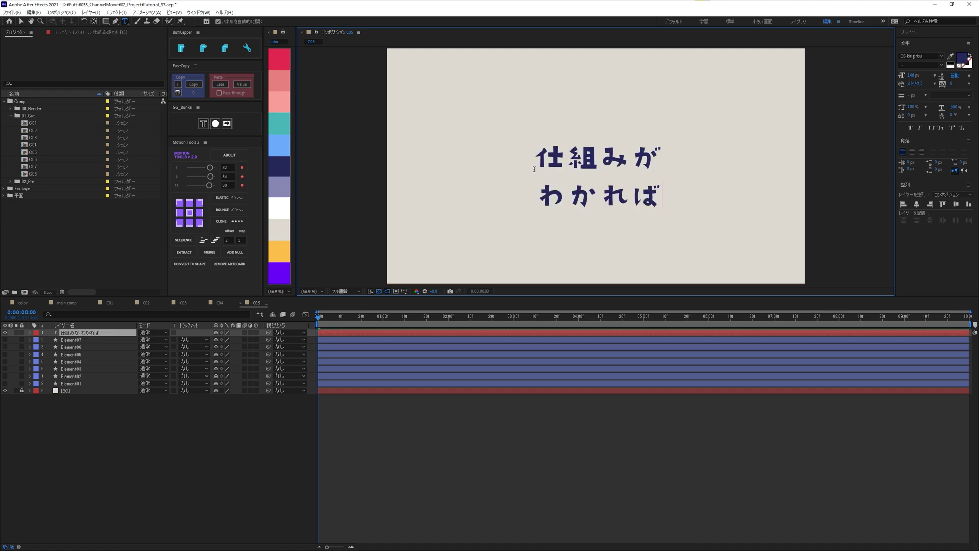
key("ctrl+d")
double_click(558, 158)
type("応用")
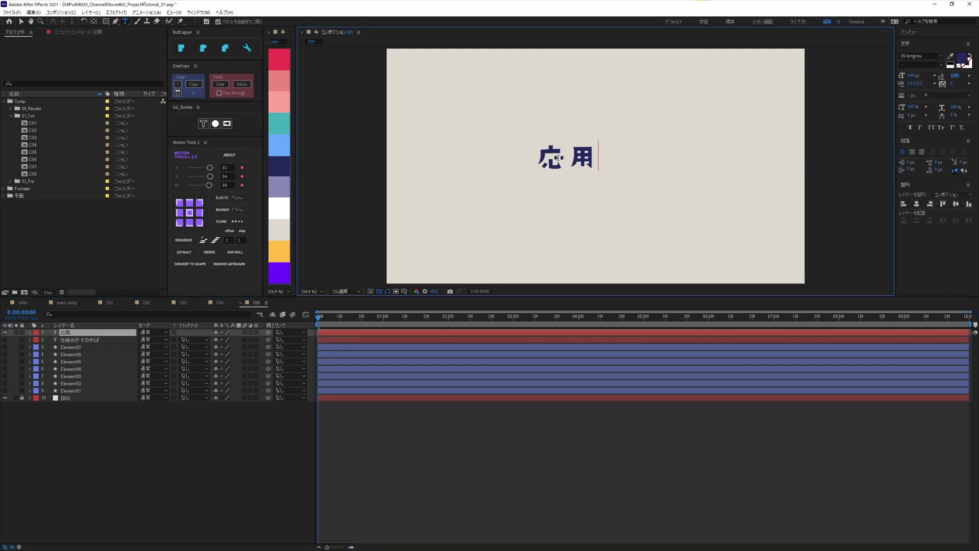
type("できる")
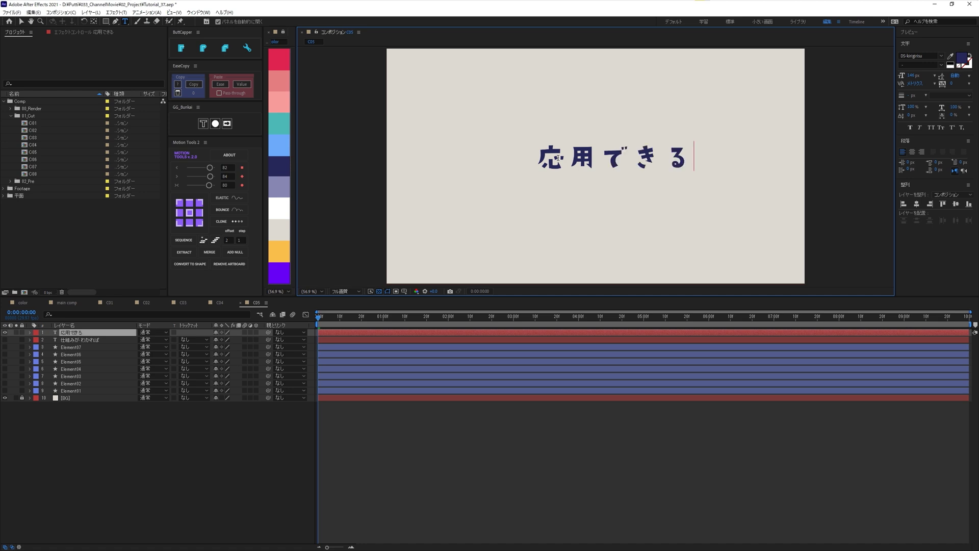
key("Escape")
- Centre the 応用できる anchor point and move both text layers to the composition centre
left_click(85, 447)
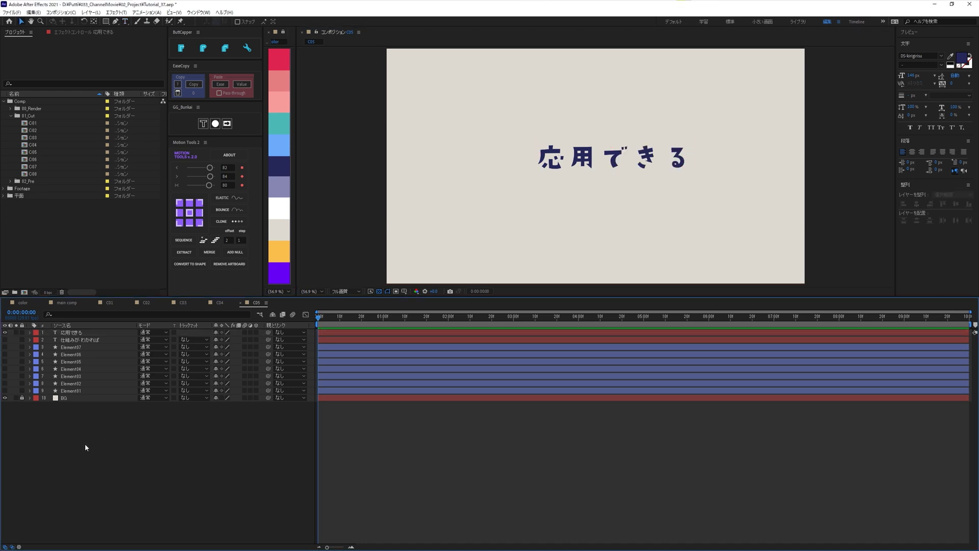
left_click(67, 333)
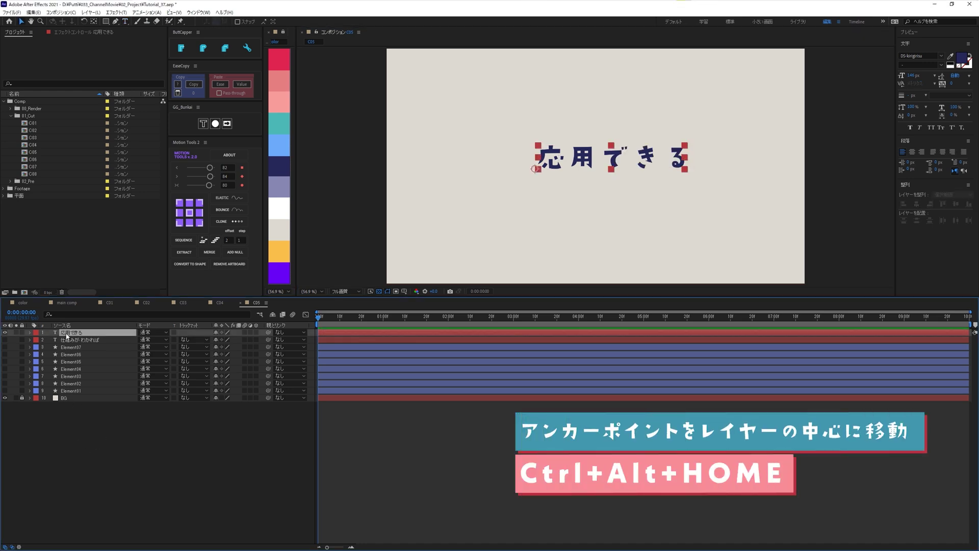
key("ctrl+alt+Home")
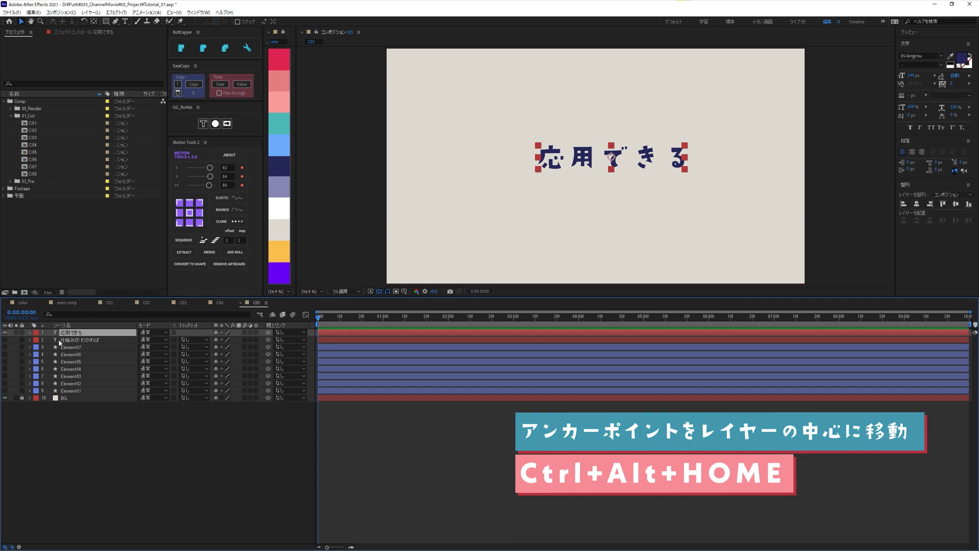
left_click(66, 339)
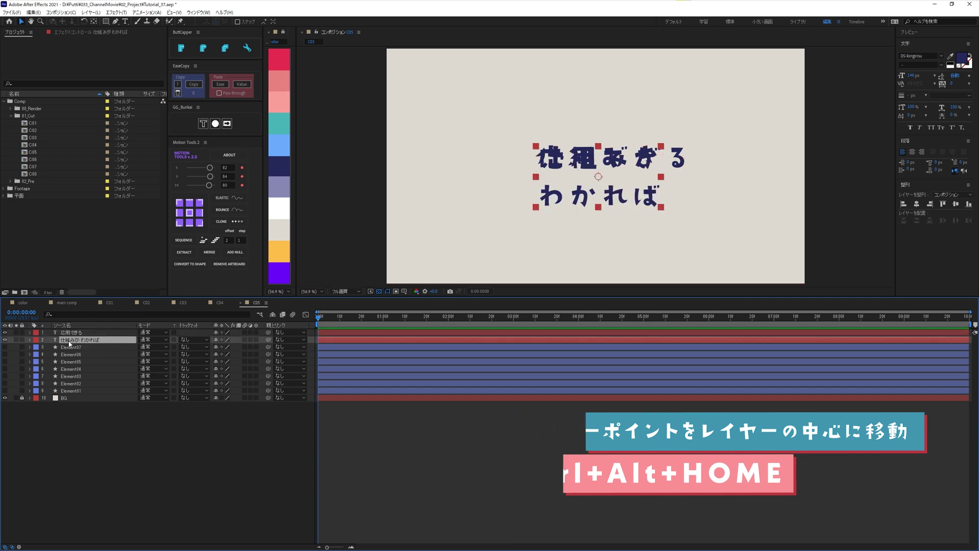
key("ctrl+Home")
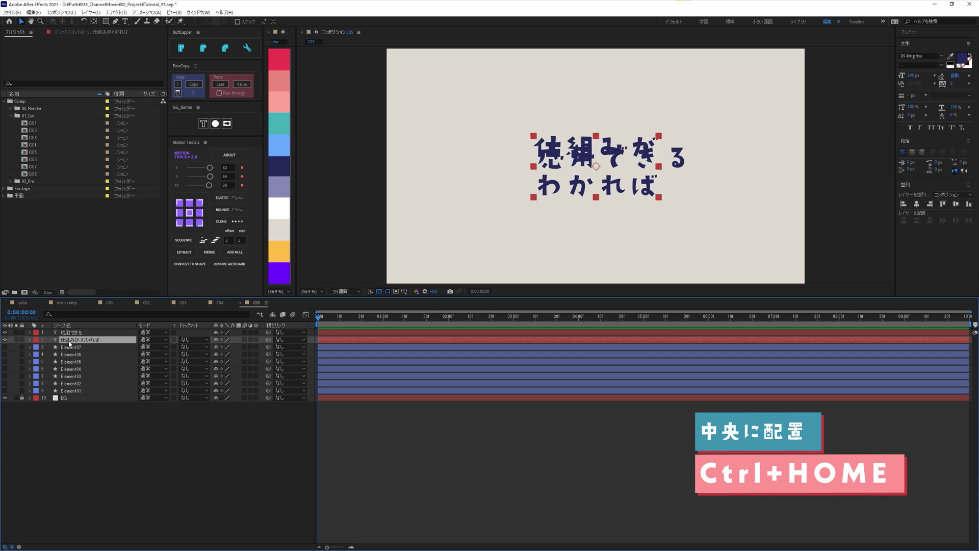
left_click(68, 334)
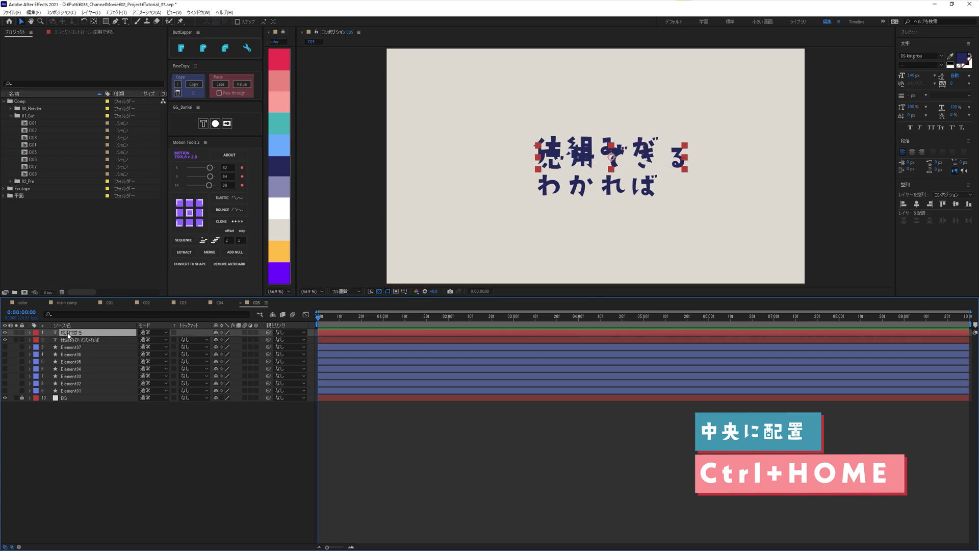
key("ctrl+Home")
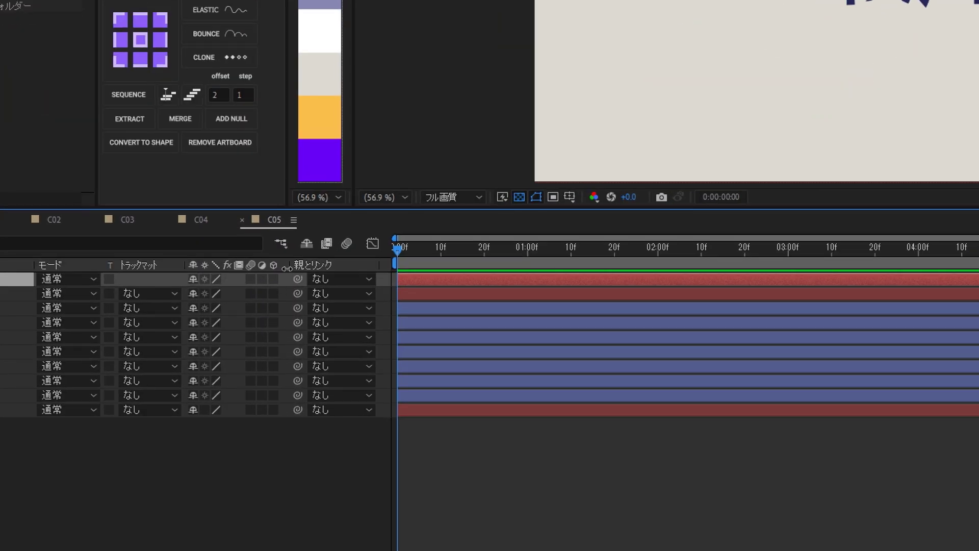
- Make both text layers 3D and hide the 応用できる line
left_click_drag(273, 280, 273, 293)
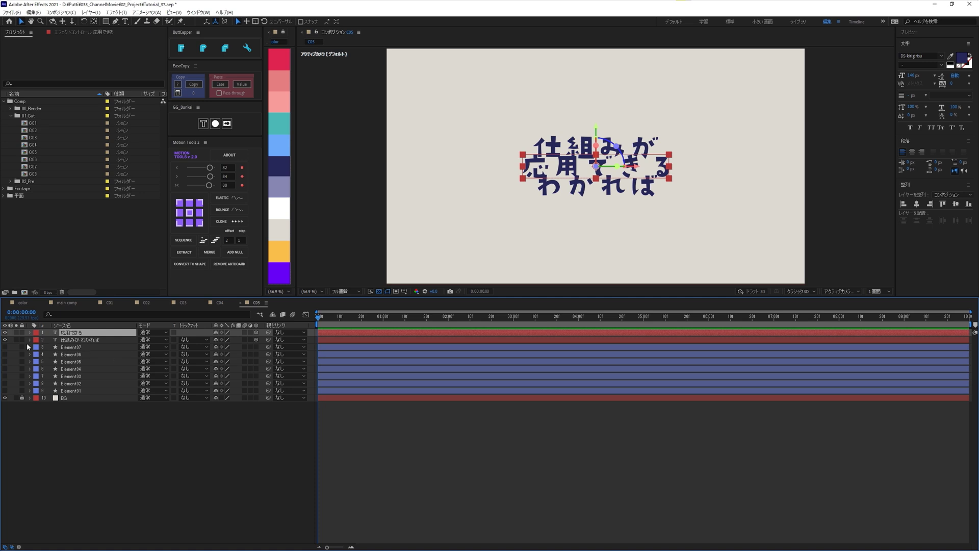
left_click(5, 333)
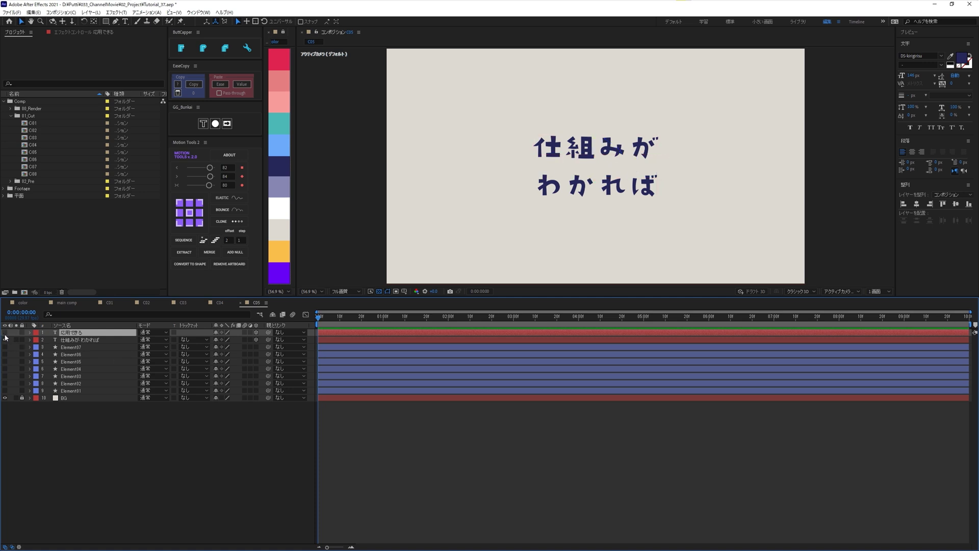
left_click(66, 339)
left_click(172, 474)
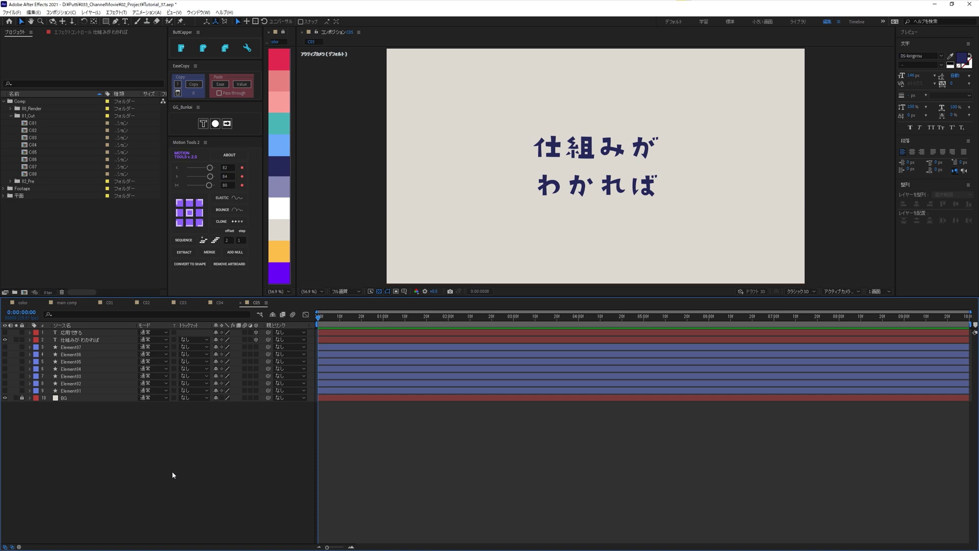
- Create a 50mm camera keeping the default name カメラ 1
key("ctrl+shift+alt+c")
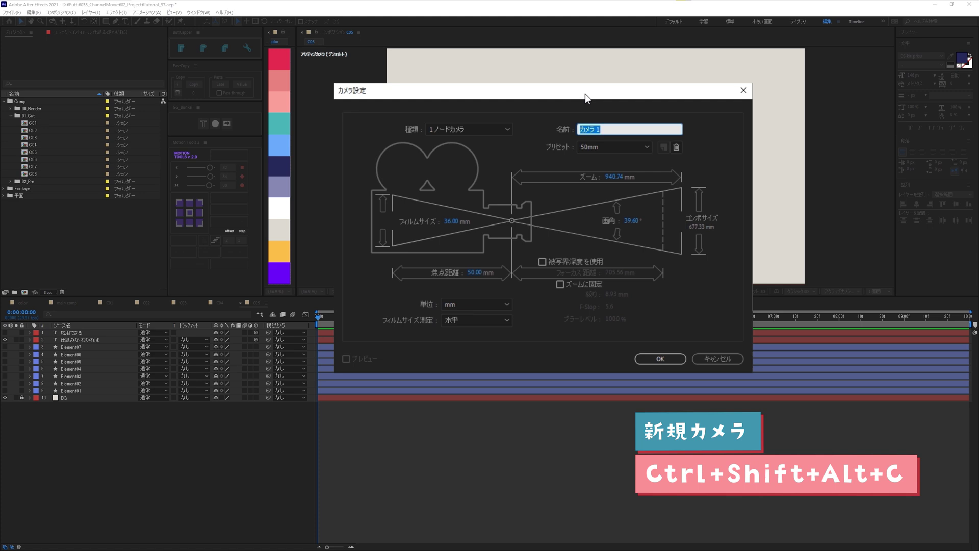
left_click(727, 119)
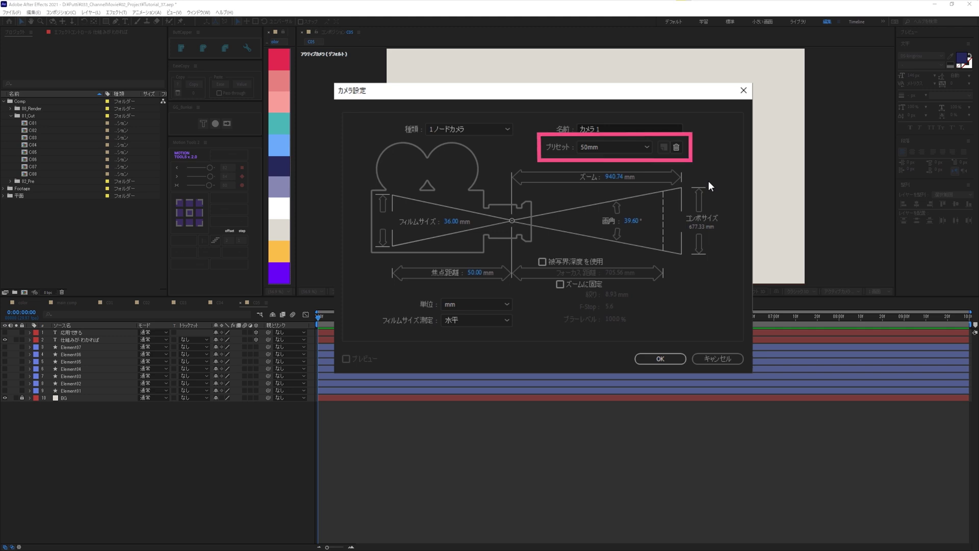
left_click(662, 358)
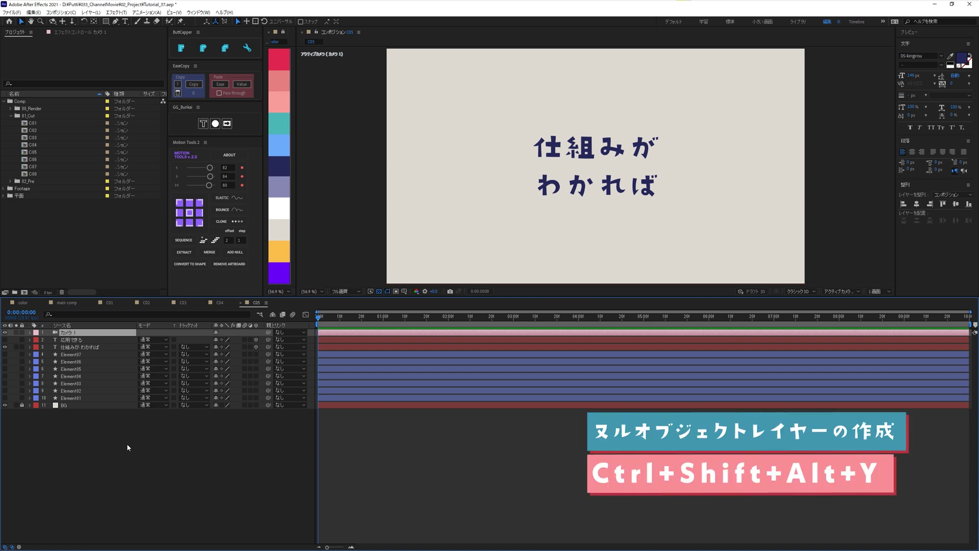
- Add a 3D null ヌル 3 and parent the camera to it
key("ctrl+shift+alt+y")
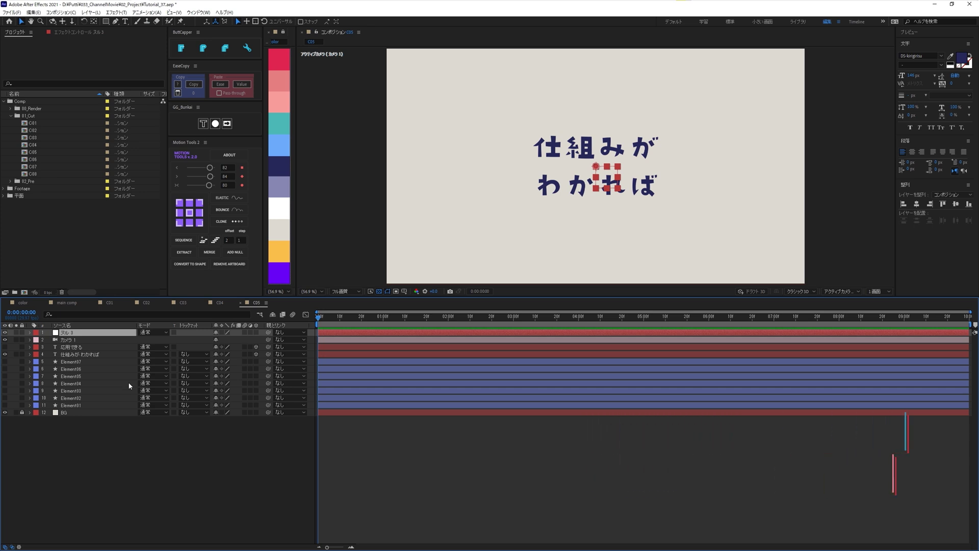
left_click(256, 332)
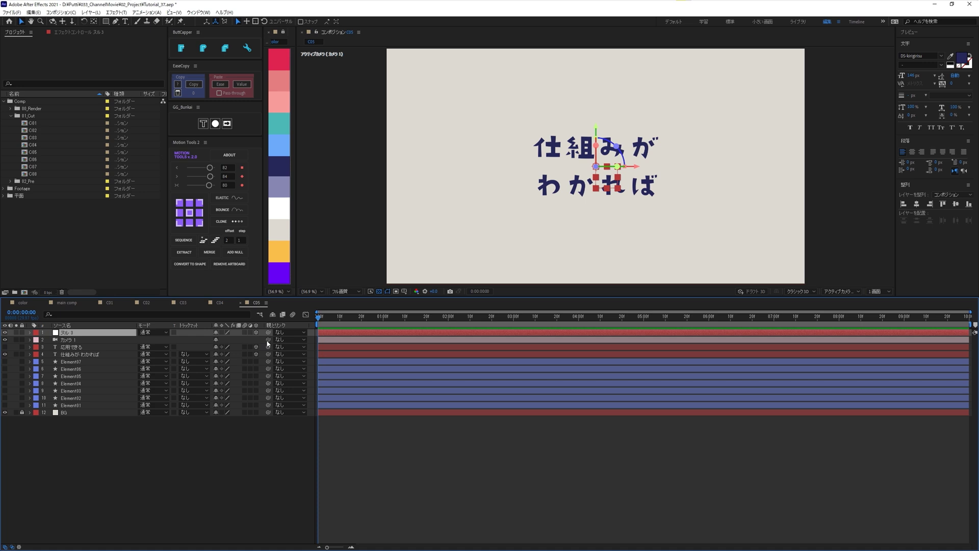
left_click_drag(268, 339, 65, 335)
- Set the null's Y rotation to 90, then increase it further to turn the text
key("r")
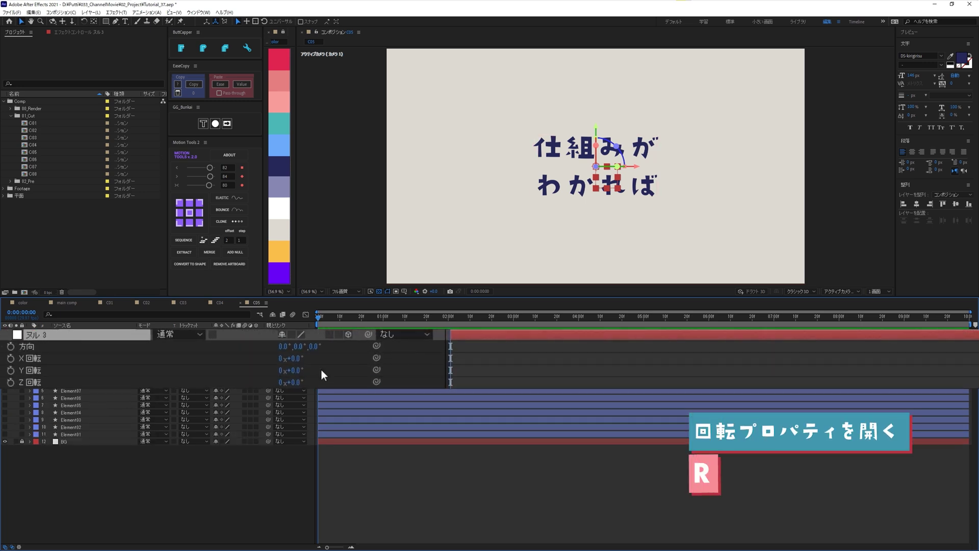
left_click(295, 370)
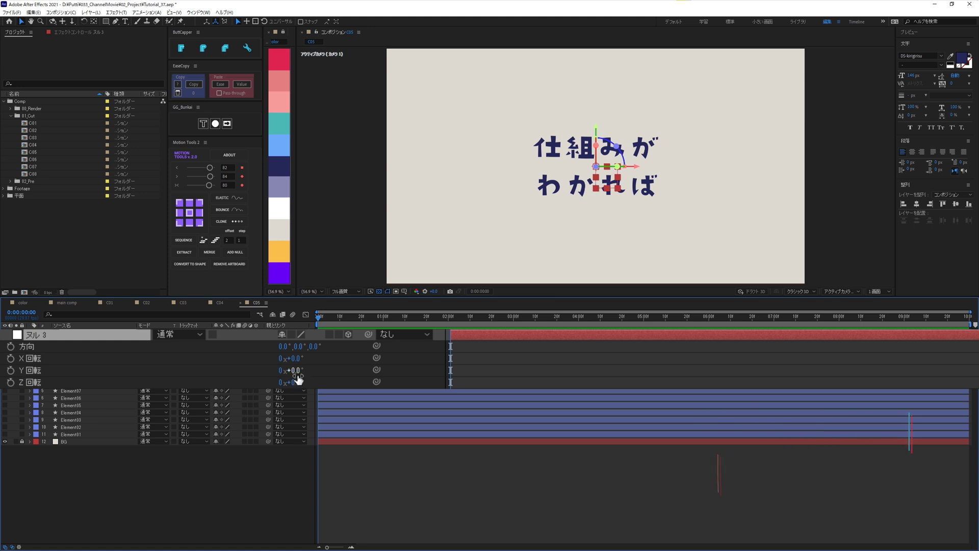
type("90")
key("Return")
mouse_move(296, 371)
left_mouse_down()
mouse_move(337, 370)
mouse_move(286, 371)
mouse_move(281, 384)
left_mouse_up()
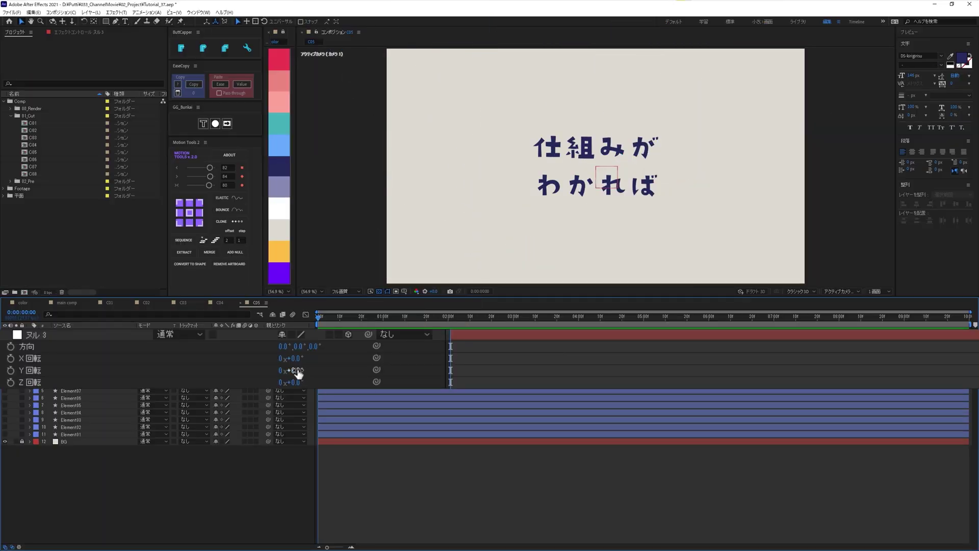
- Set the null's Y Rotation to 90° and keyframe it at the first frame
left_click(297, 371)
type("90")
key("Return")
left_click(10, 370)
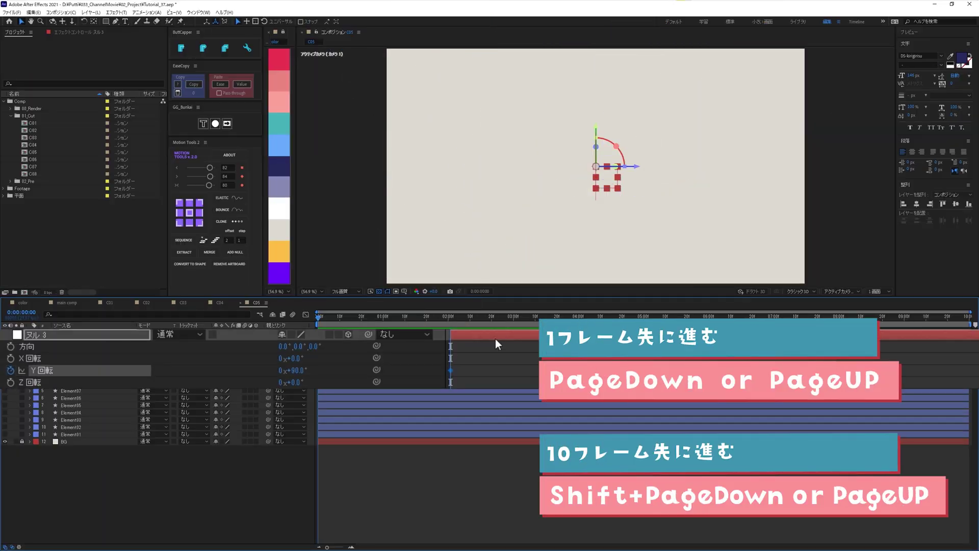
- Add a 0° Y Rotation keyframe at 15f
key("Page_Down")
key("Page_Down")
key("Page_Down")
key("Page_Down")
key("Page_Down")
key("Page_Down")
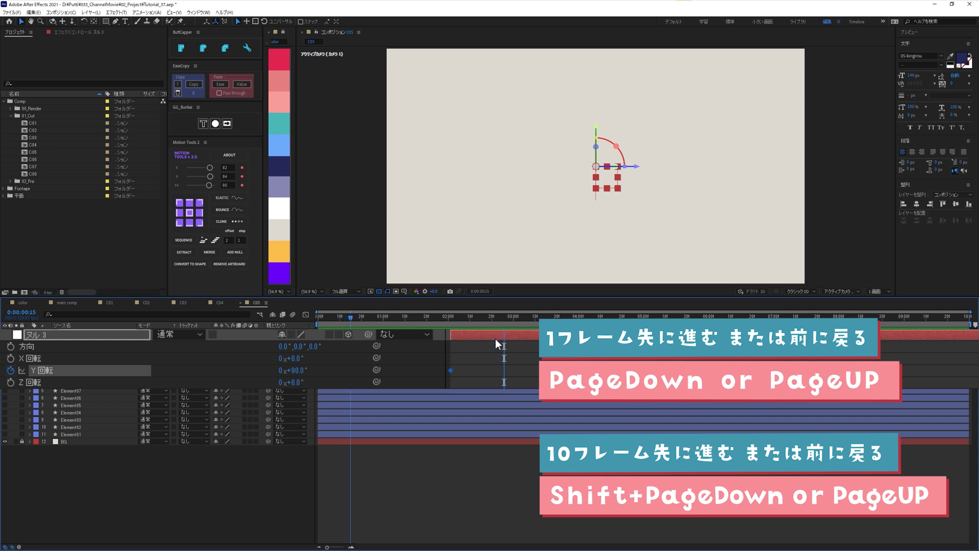
left_click(295, 371)
type("0")
key("Return")
- Preview the text turning in, add a -35° Y Rotation keyframe, then move ahead to 2:10
key("space")
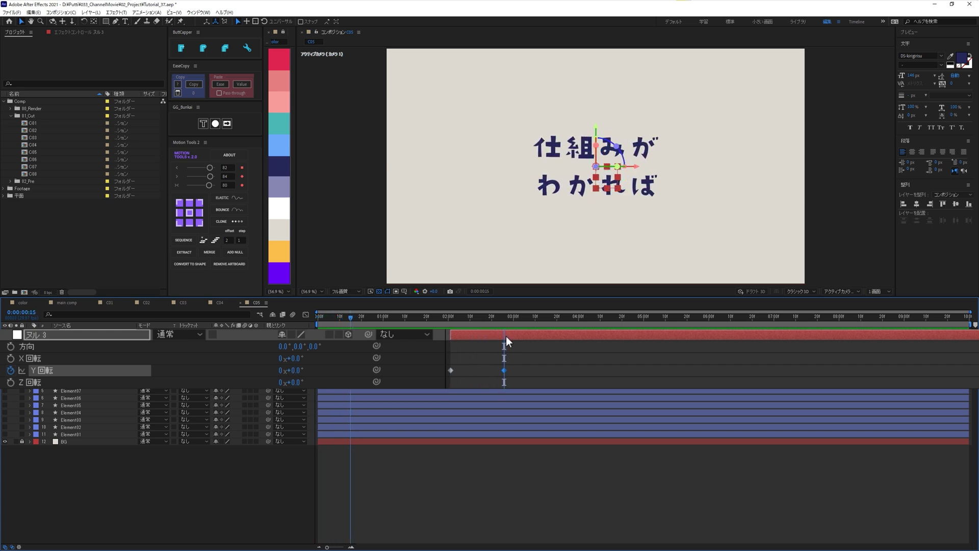
key("space")
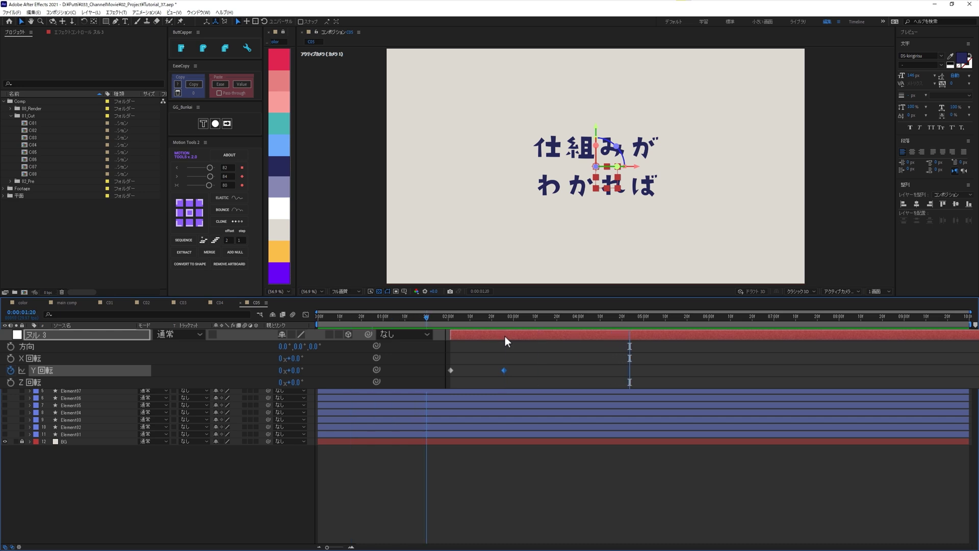
left_click(296, 371)
type("-35")
key("Return")
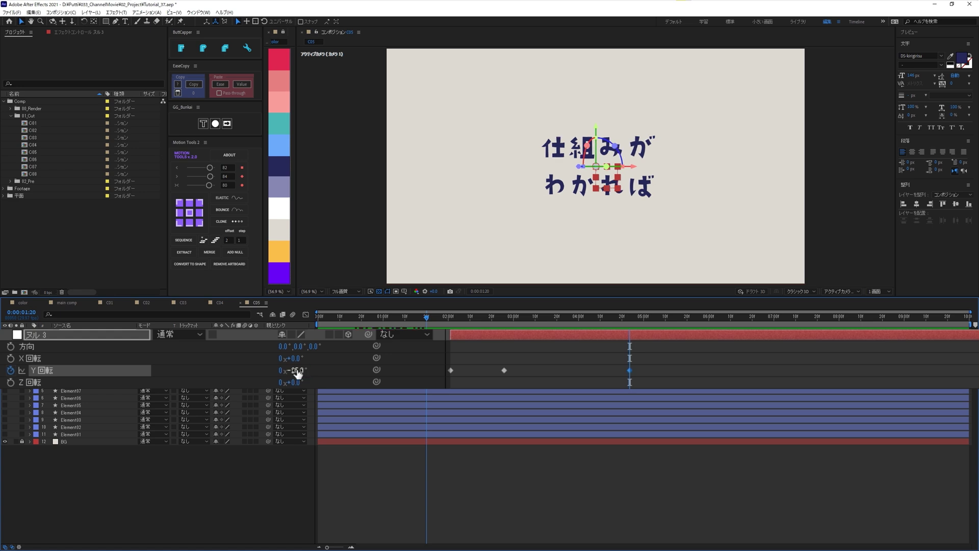
key("shift+Page_Down")
key("shift+Page_Down")
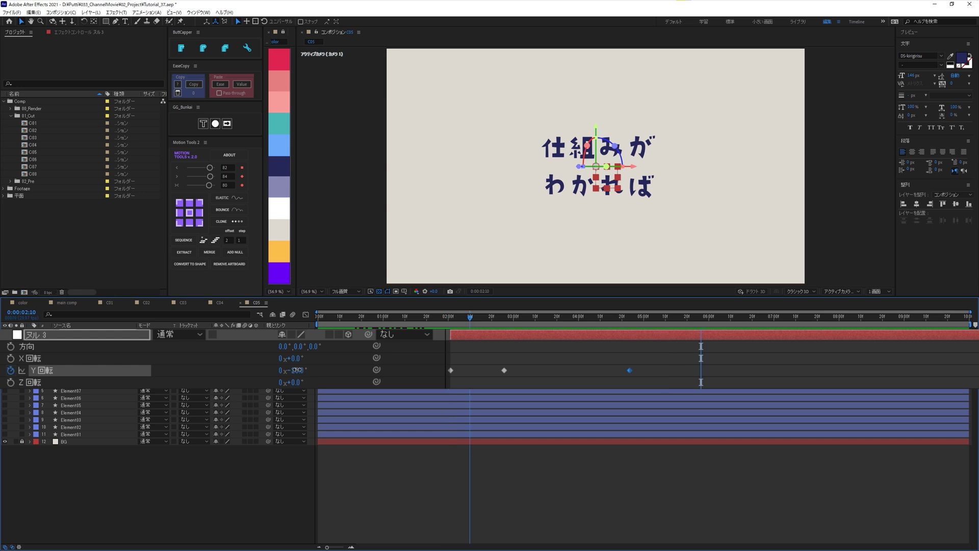
left_click(298, 371)
- Key the Y Rotation at -180° at 2:10, then change it to -200°
type("-180")
key("Return")
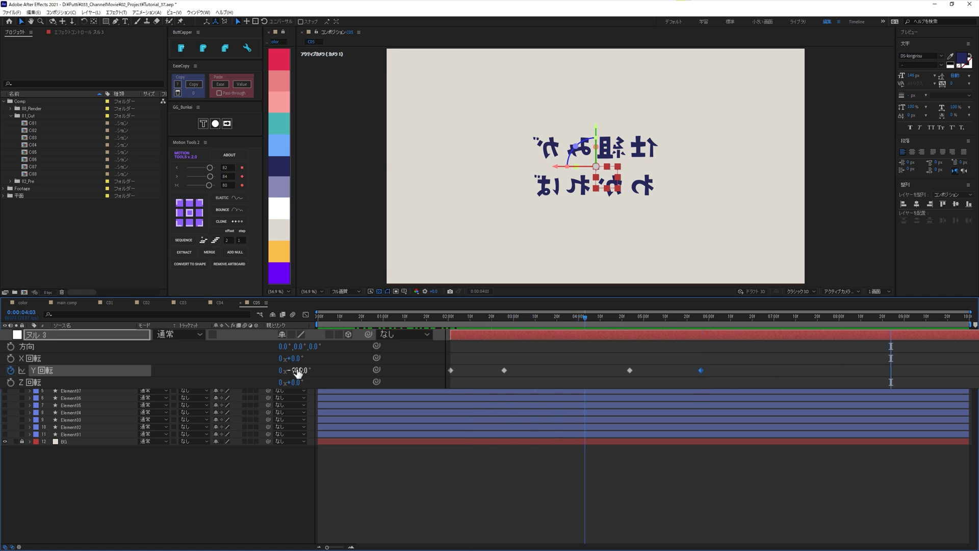
left_click(299, 372)
key("Return")
left_click(324, 372)
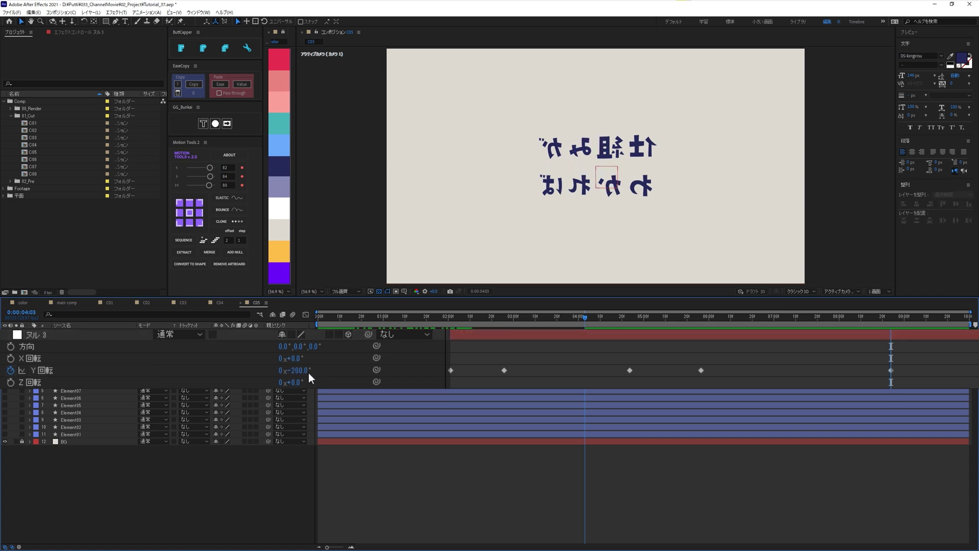
- Add a -1x-118° Y Rotation keyframe at 4:22
key("space")
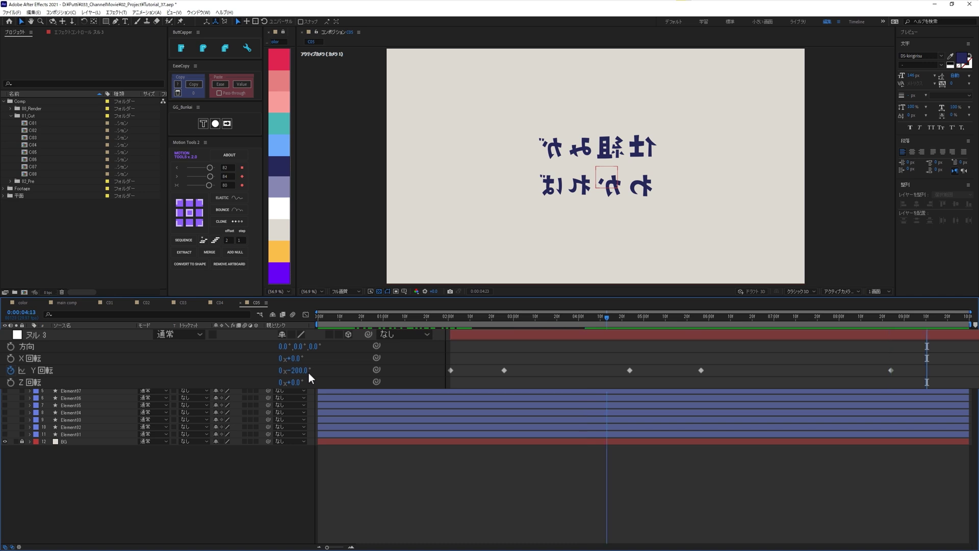
left_click(308, 373)
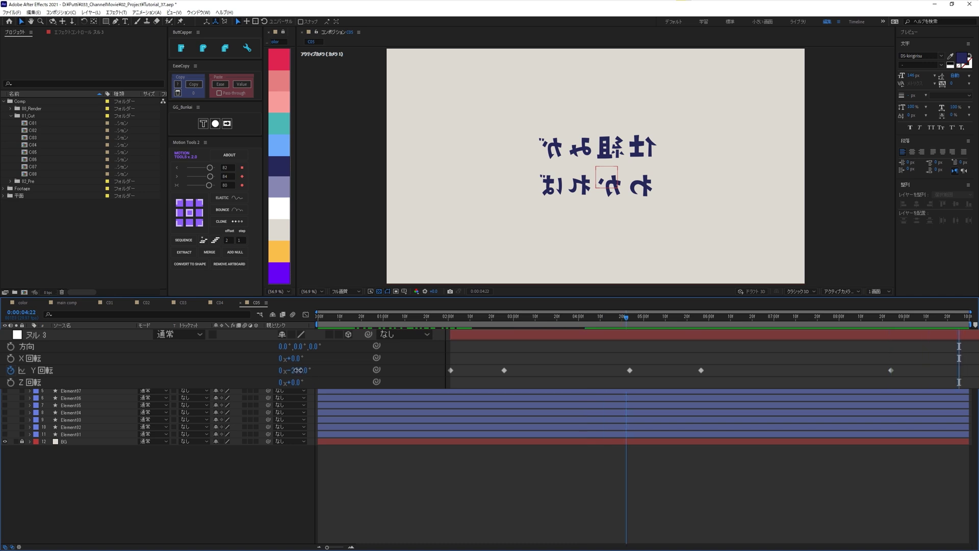
type("-118")
key("Return")
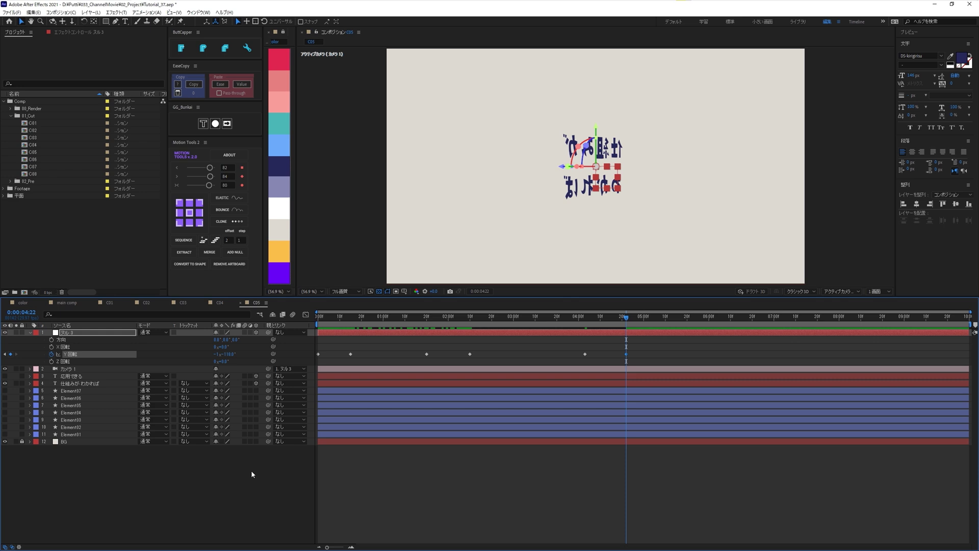
- End the work area at 4:22 and trim comp C05 to the work area
key("n")
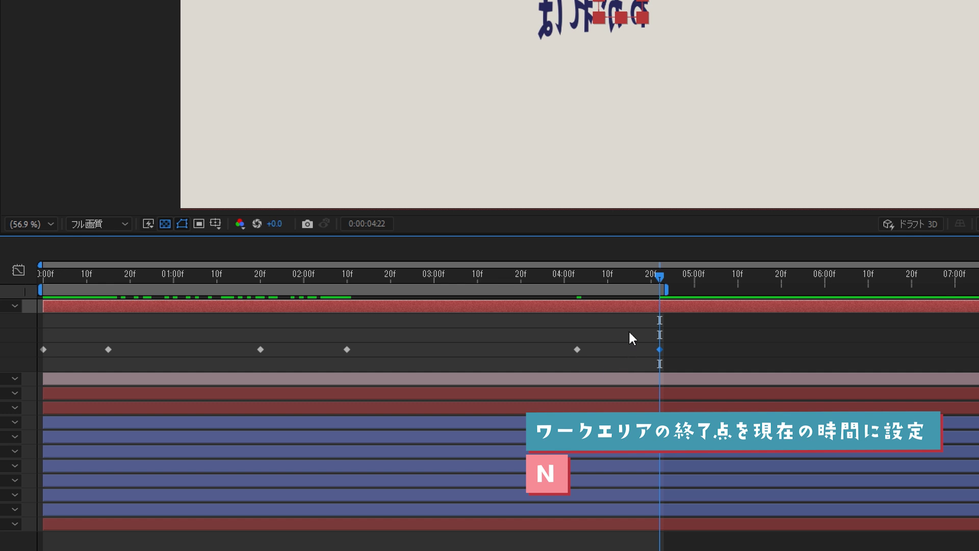
right_click(630, 290)
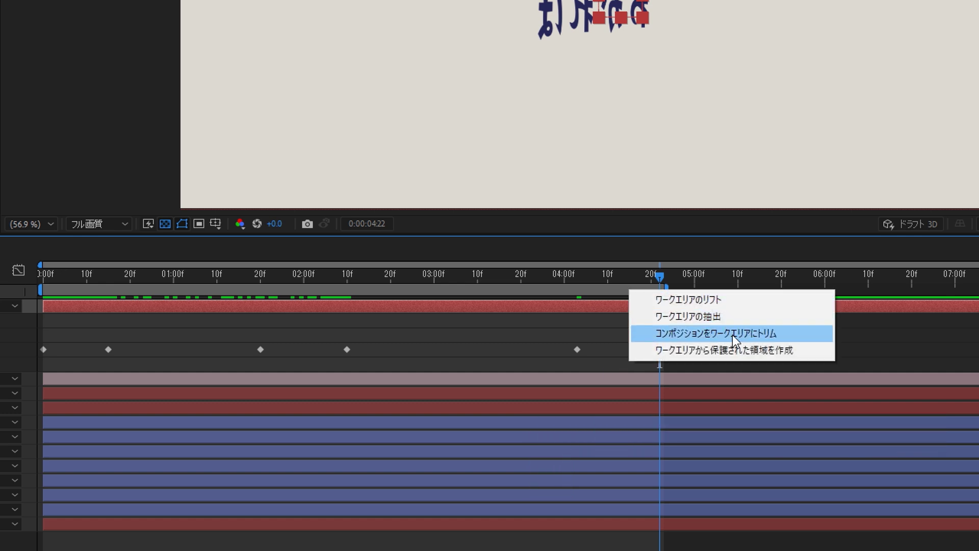
left_click(794, 335)
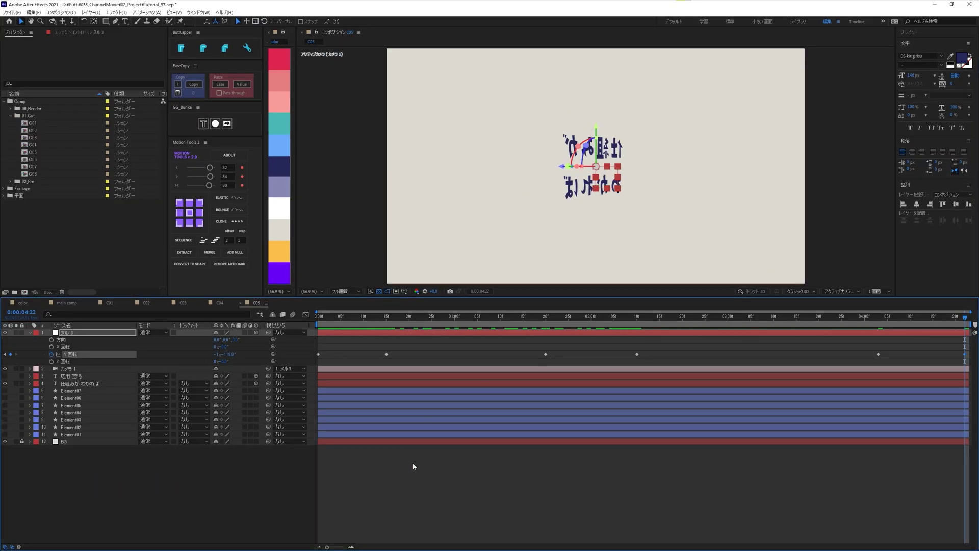
- Scrub and preview the text rotation, then graph the null's Y Rotation in the Graph Editor
left_click(414, 466)
left_click_drag(327, 318, 632, 381)
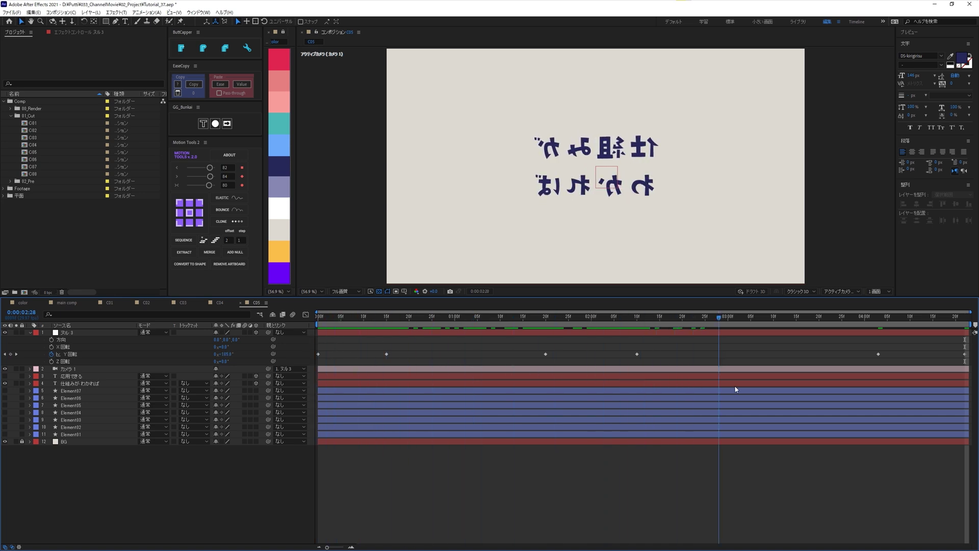
left_click_drag(633, 381, 155, 413)
key("space")
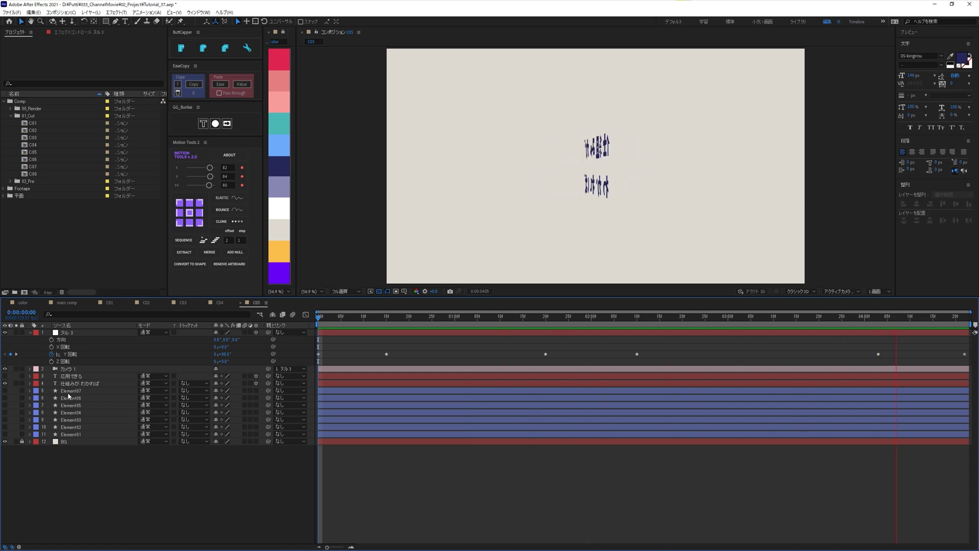
key("space")
left_click(69, 354)
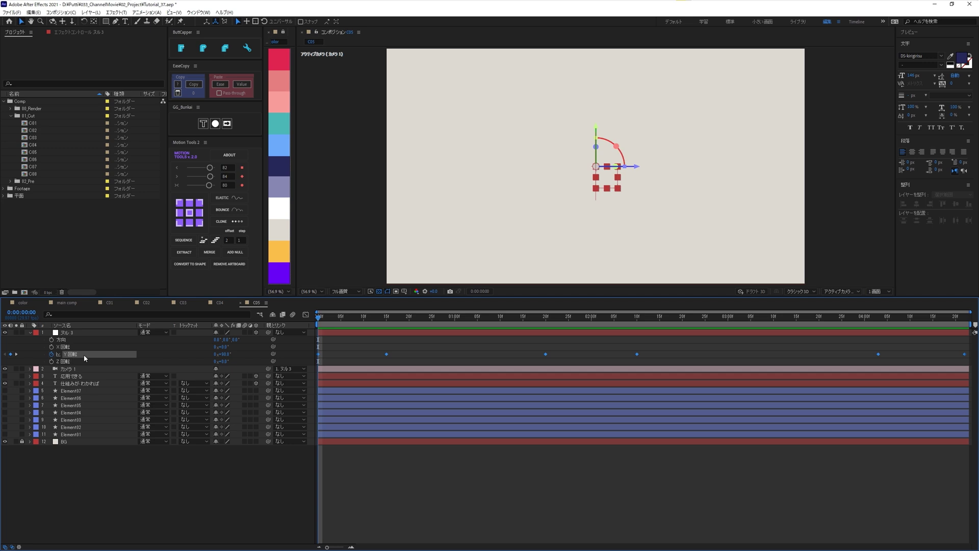
left_click(306, 314)
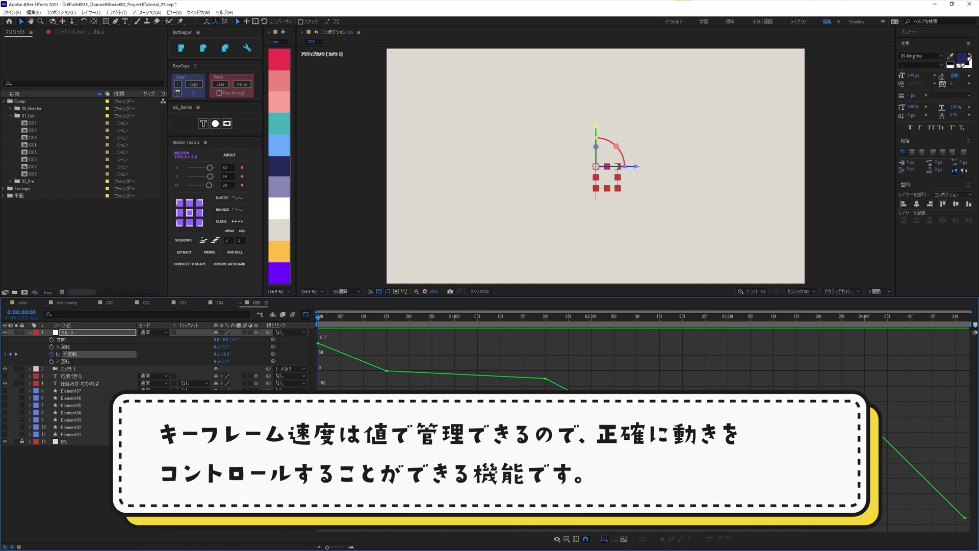
left_click_drag(475, 296, 473, 275)
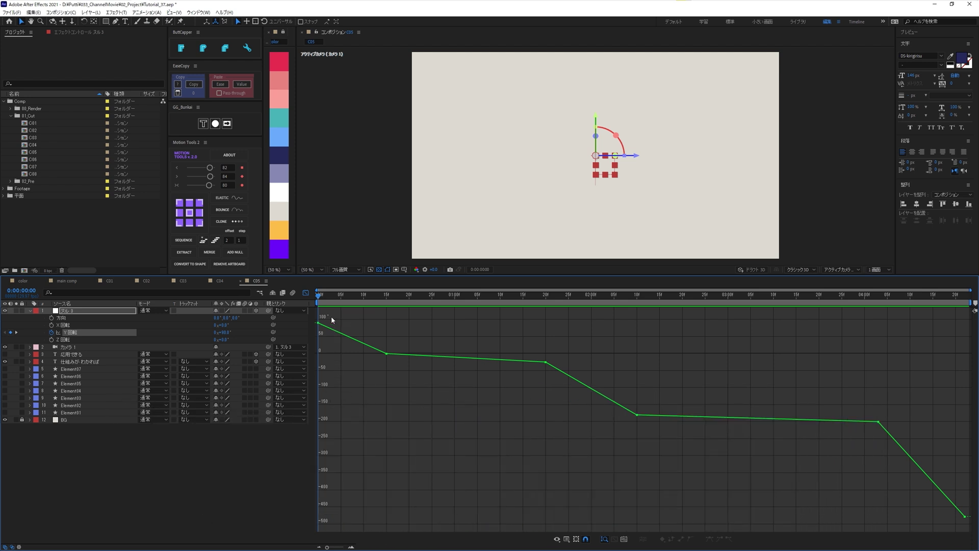
left_click_drag(320, 338, 314, 340)
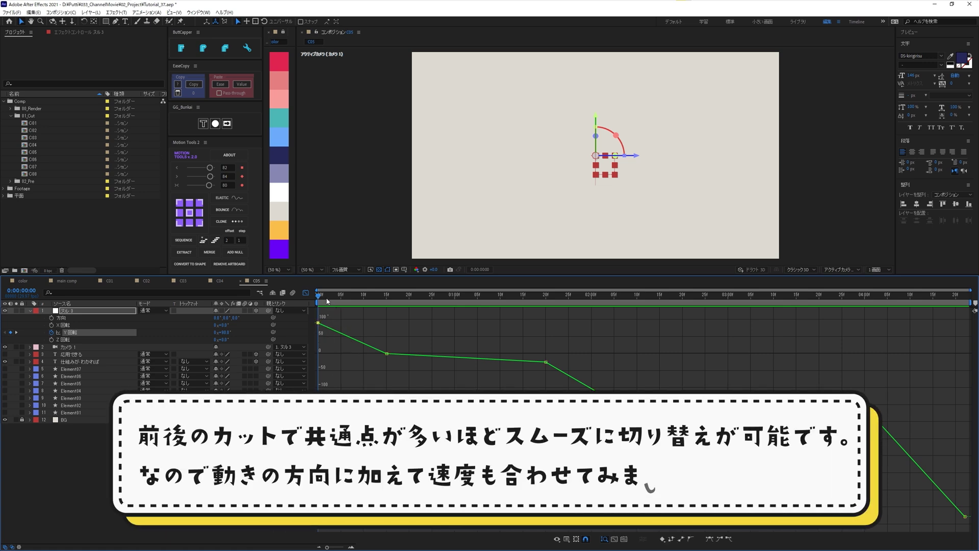
left_click(333, 297)
key("space")
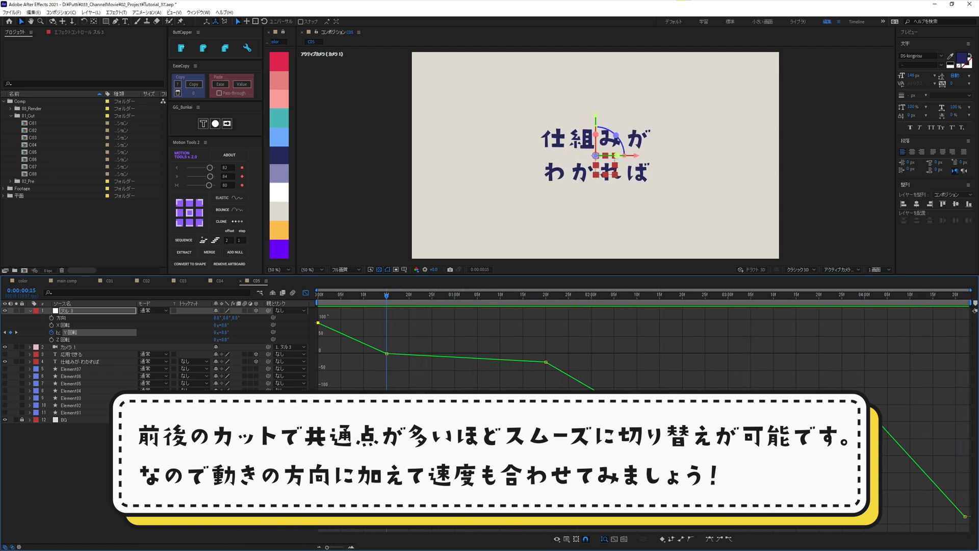
key("ctrl+shift+a")
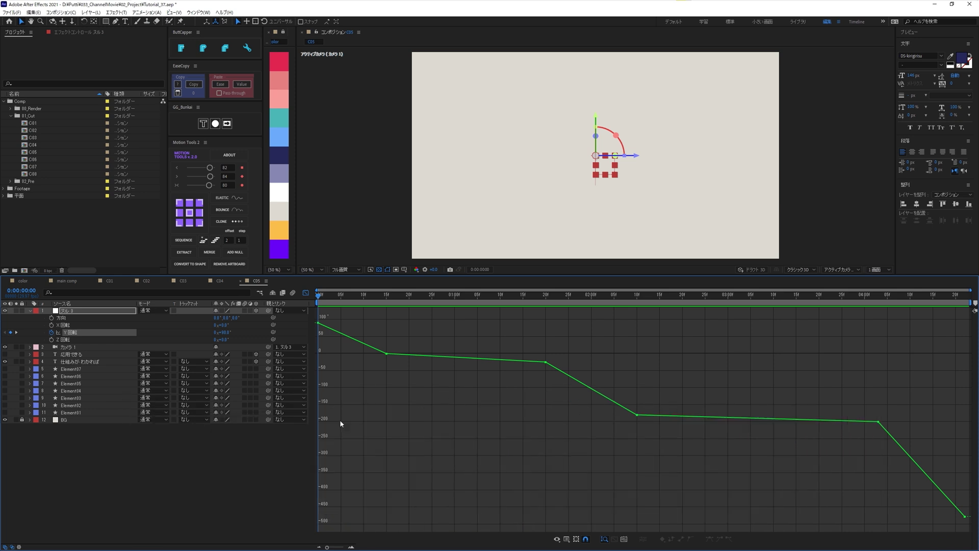
- Drag the first keyframe's handle so Y Rotation speed drops steeply, then select keyframe #2
left_click_drag(334, 314, 321, 337)
key("F9")
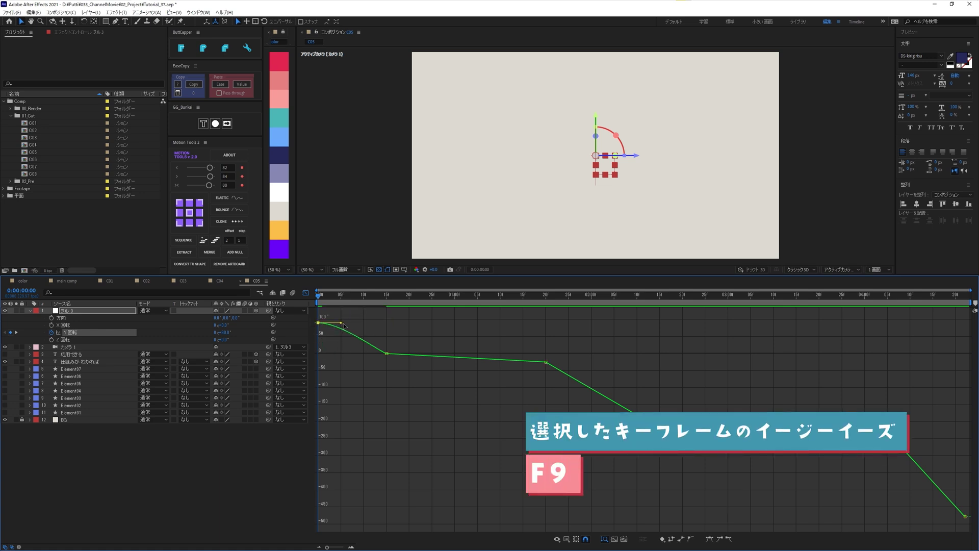
key("ctrl+z")
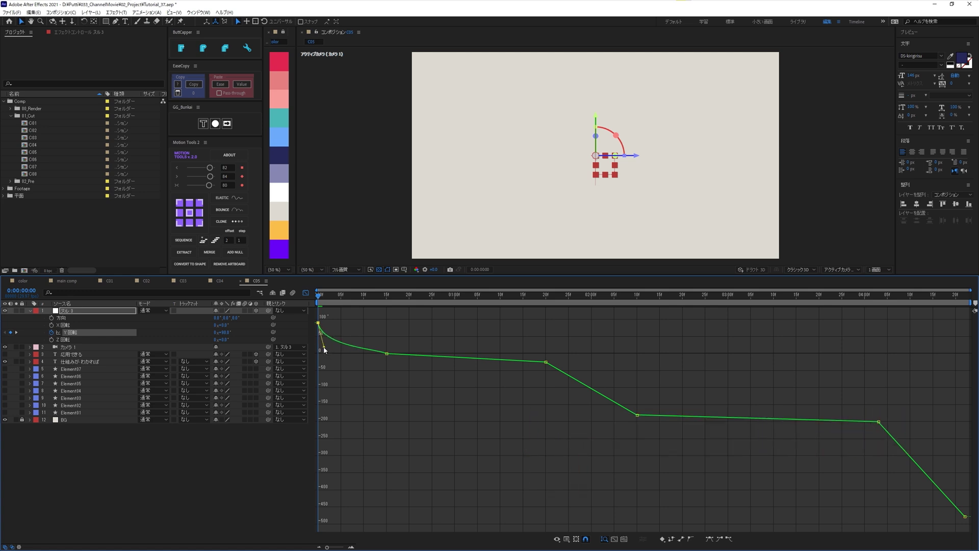
left_click_drag(352, 340, 323, 351)
left_click(387, 391)
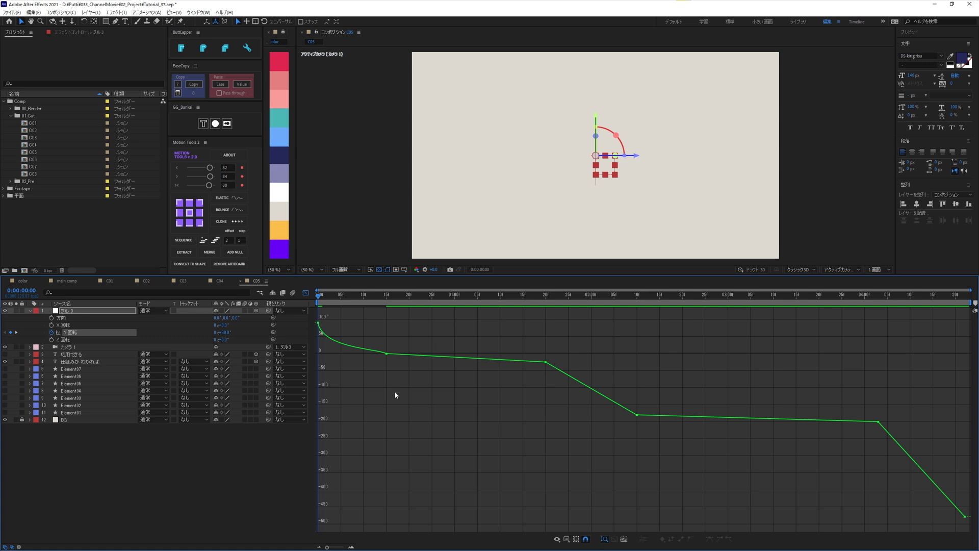
left_click_drag(376, 335, 391, 363)
left_click_drag(136, 303, 116, 304)
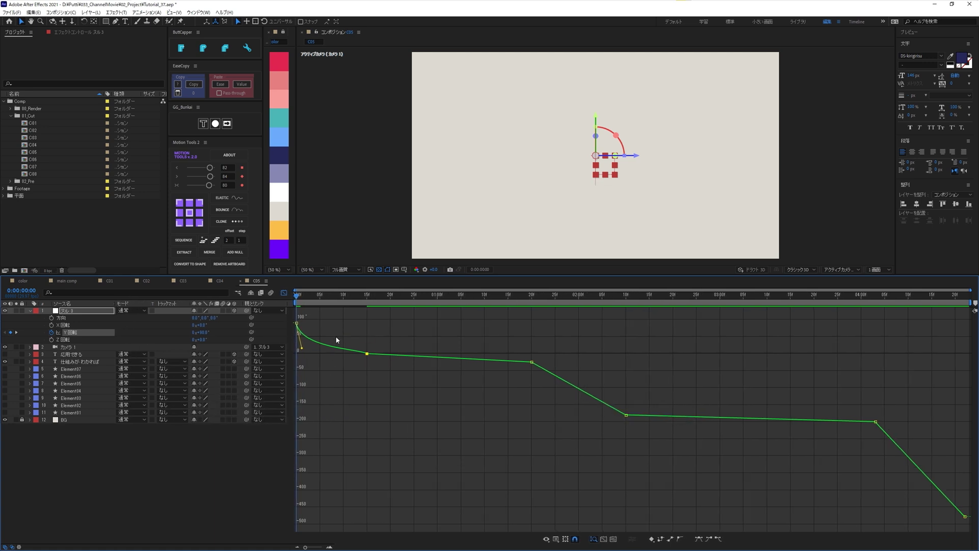
- Give Y Rotation keyframe #2 an incoming velocity of -21.4071°/s with 80% incoming influence
key("ctrl+shift+k")
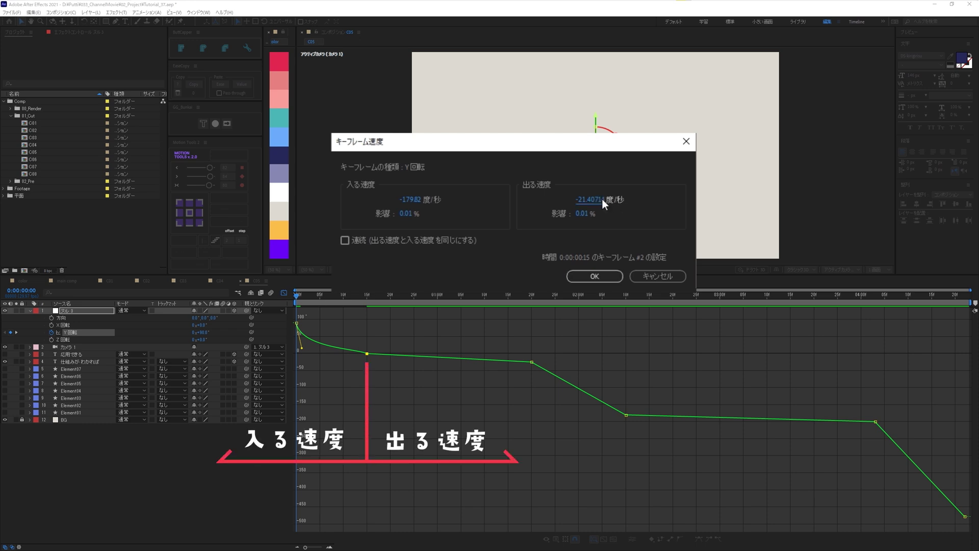
left_click(591, 200)
key("ctrl+c")
left_click(410, 199)
key("ctrl+v")
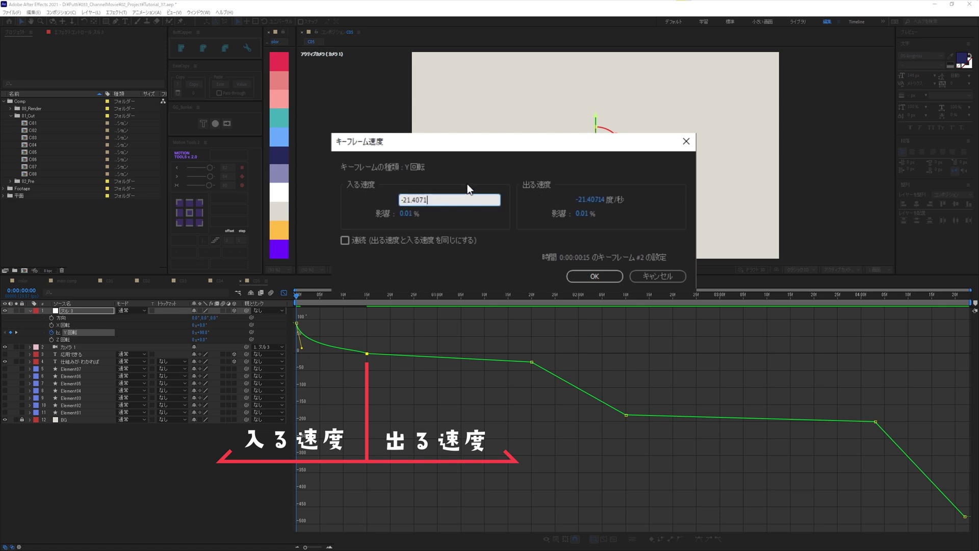
left_click(470, 190)
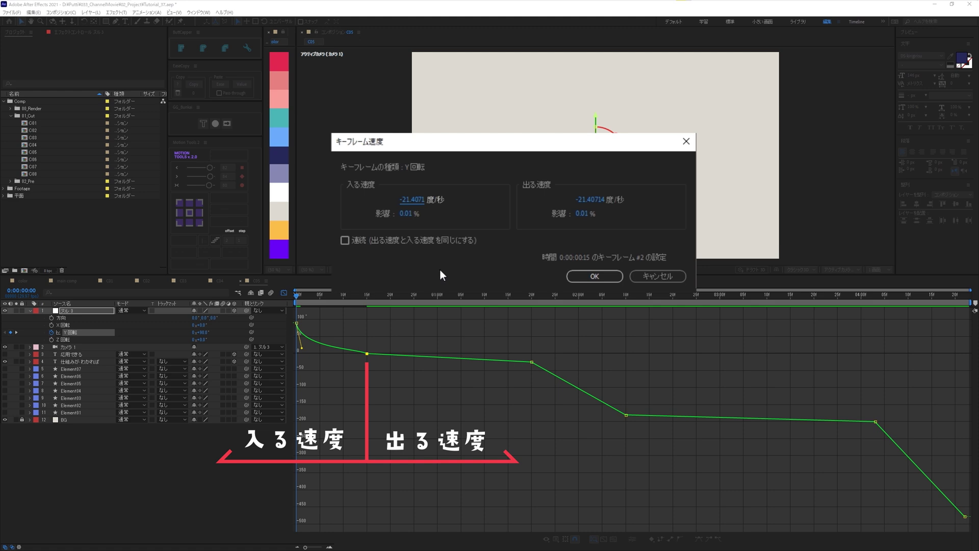
left_click(411, 218)
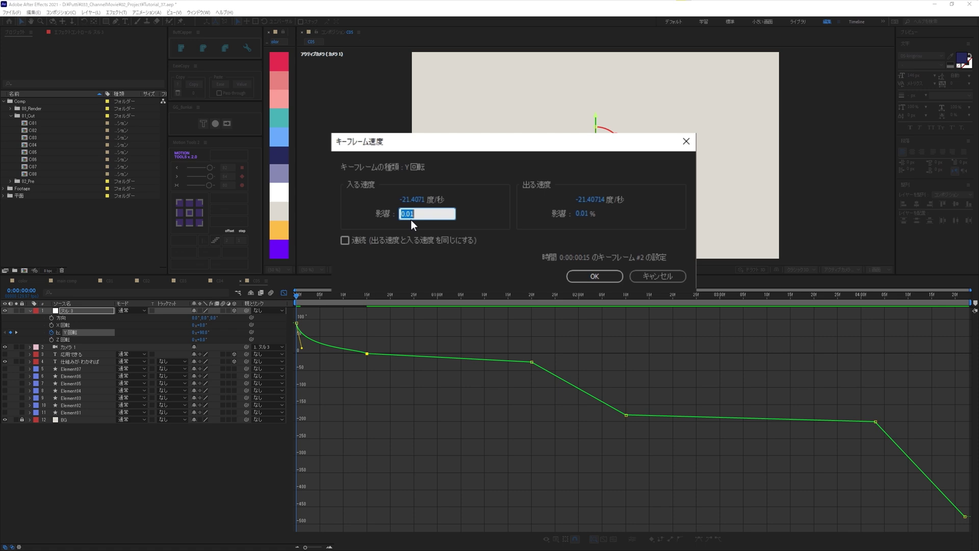
type("8")
type("0")
left_click(492, 265)
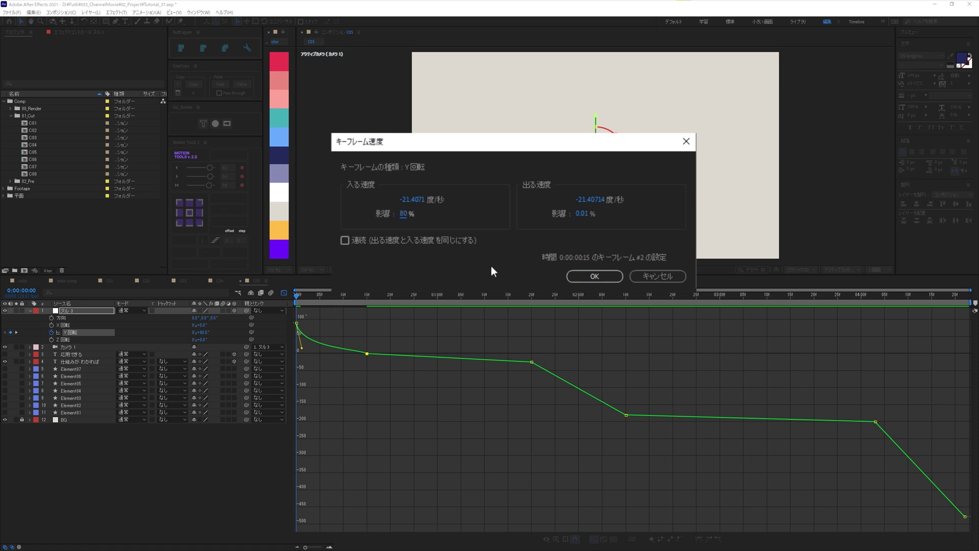
left_click(581, 279)
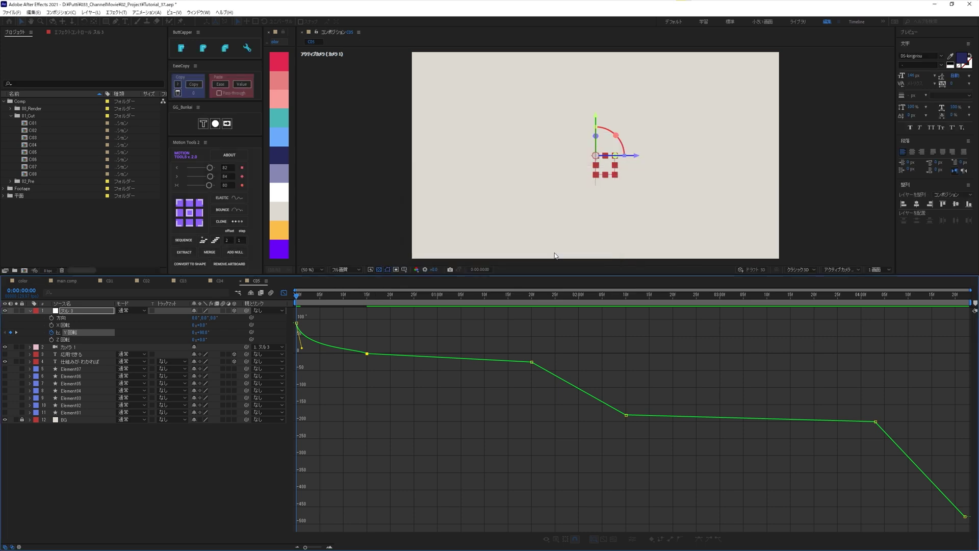
left_click(307, 391)
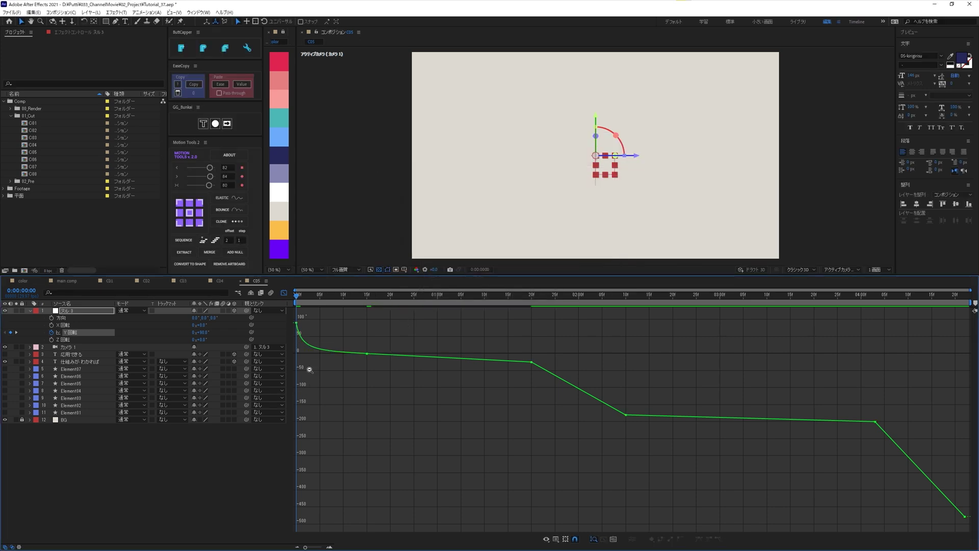
- Give keyframe #3 an outgoing velocity of -21.4071°/s with 80% outgoing influence
mouse_move(301, 305)
left_mouse_down()
mouse_move(358, 327)
mouse_move(333, 350)
mouse_move(352, 367)
mouse_move(294, 320)
mouse_move(299, 349)
left_mouse_up()
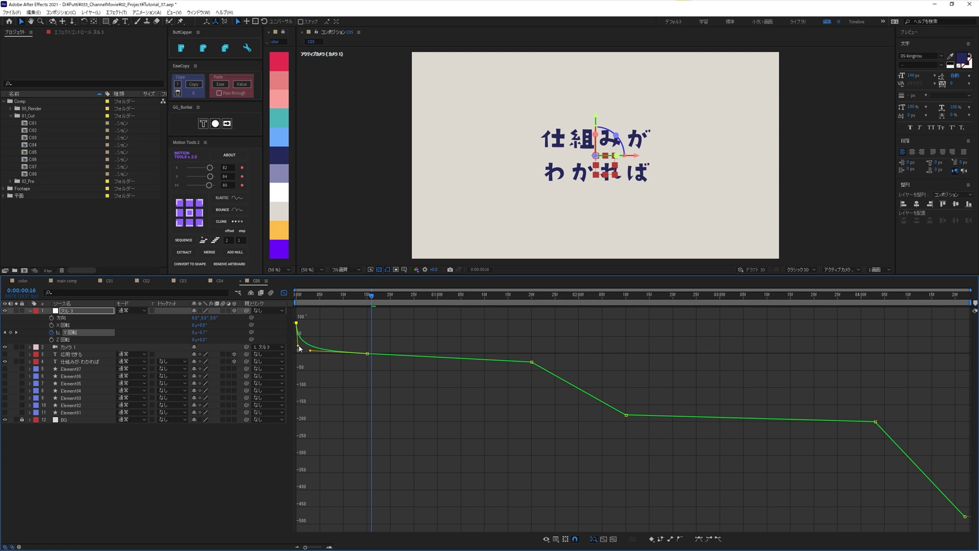
left_click(360, 418)
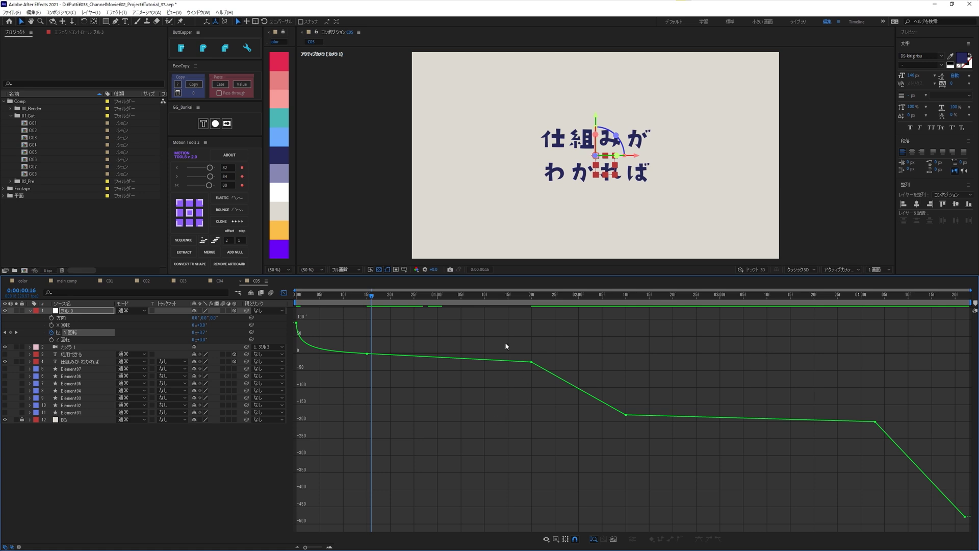
left_click_drag(505, 342, 547, 379)
key("ctrl+shift+k")
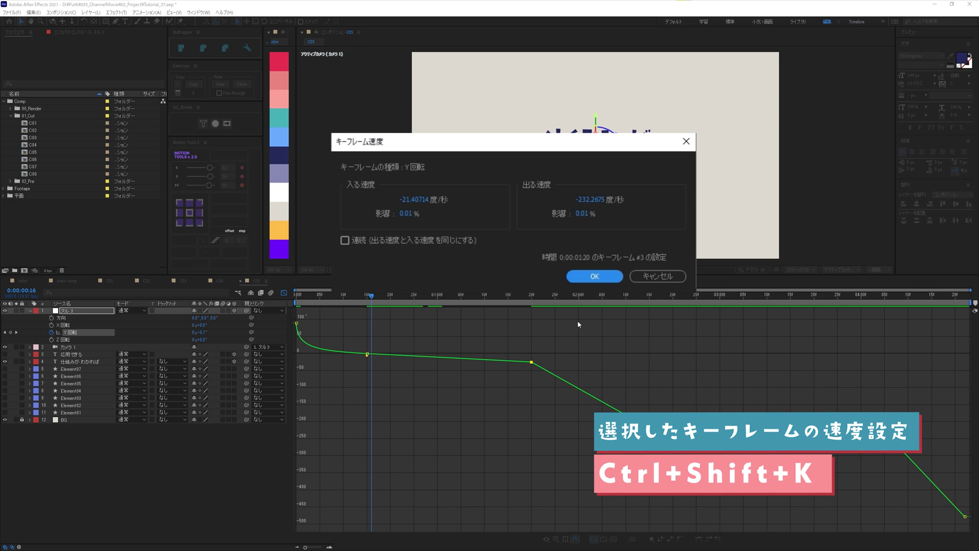
left_click(425, 199)
left_click(587, 199)
key("ctrl+v")
left_click(647, 226)
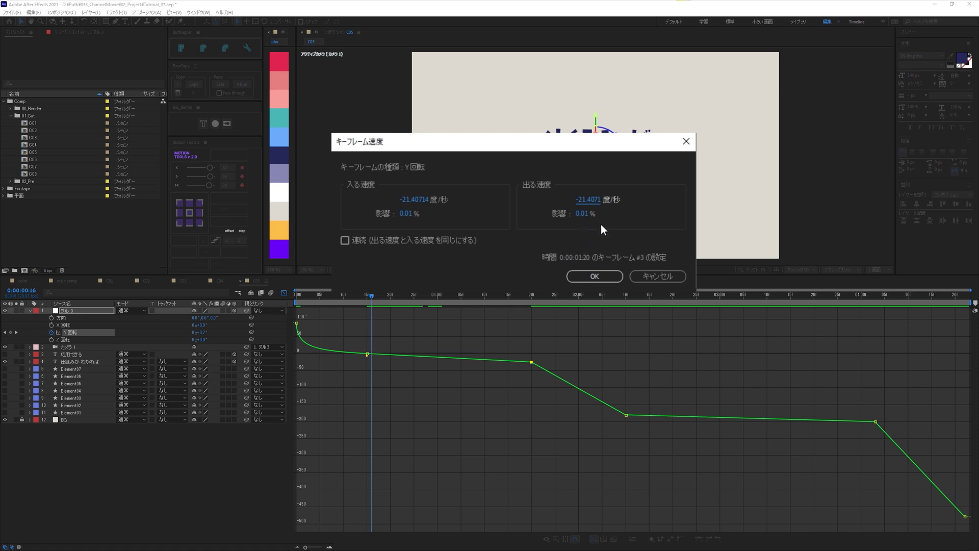
left_click(582, 215)
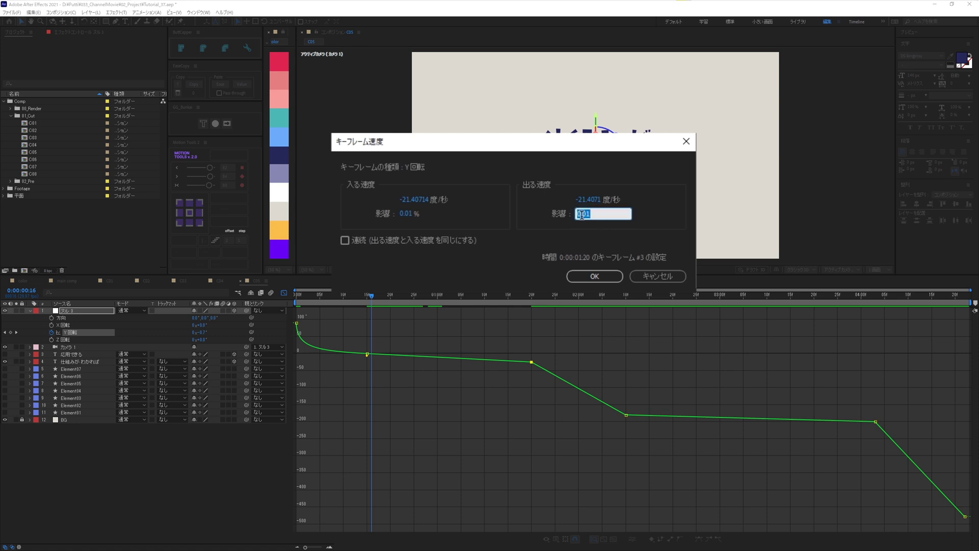
type("80")
left_click(610, 277)
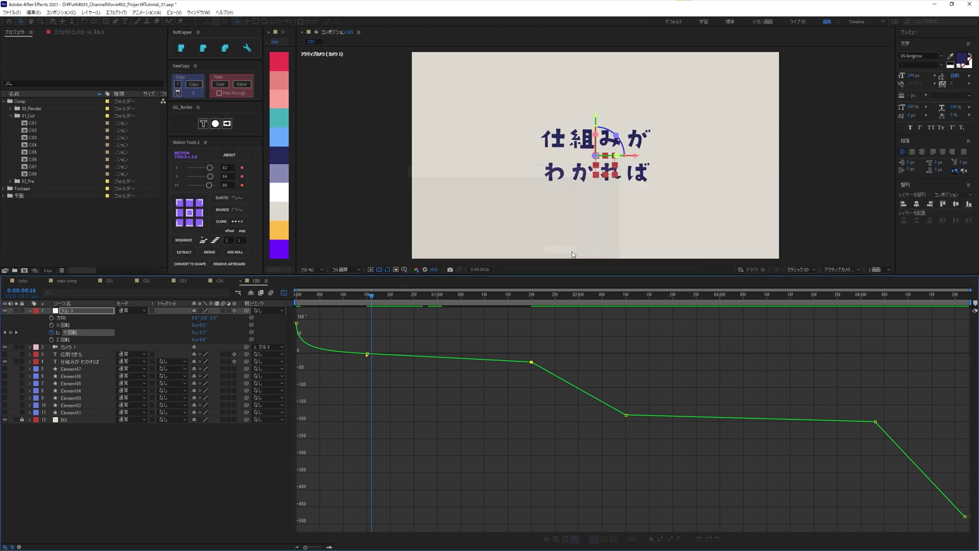
- Give keyframe #4 at 2:10 an incoming velocity of -11.3094°/s with 80% incoming influence
left_click(666, 366)
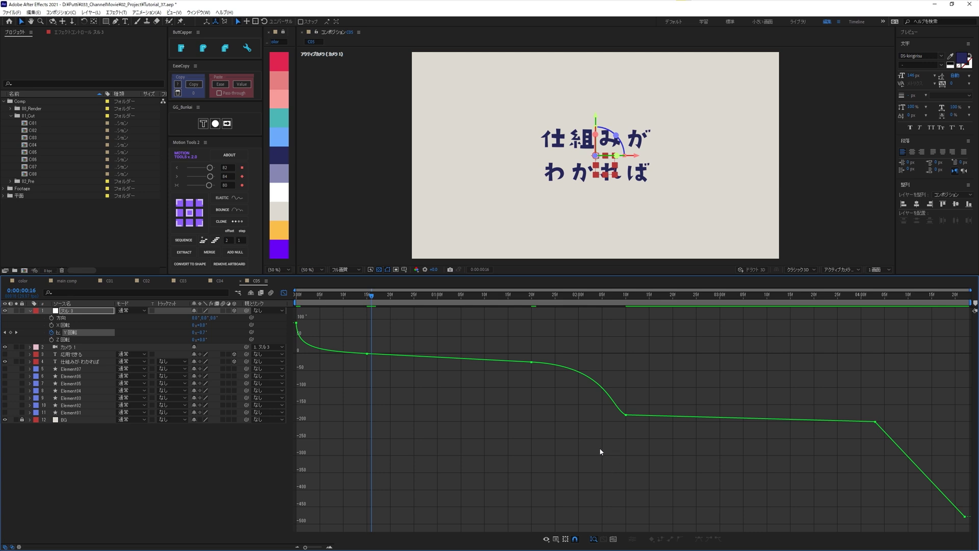
left_click_drag(592, 415, 637, 430)
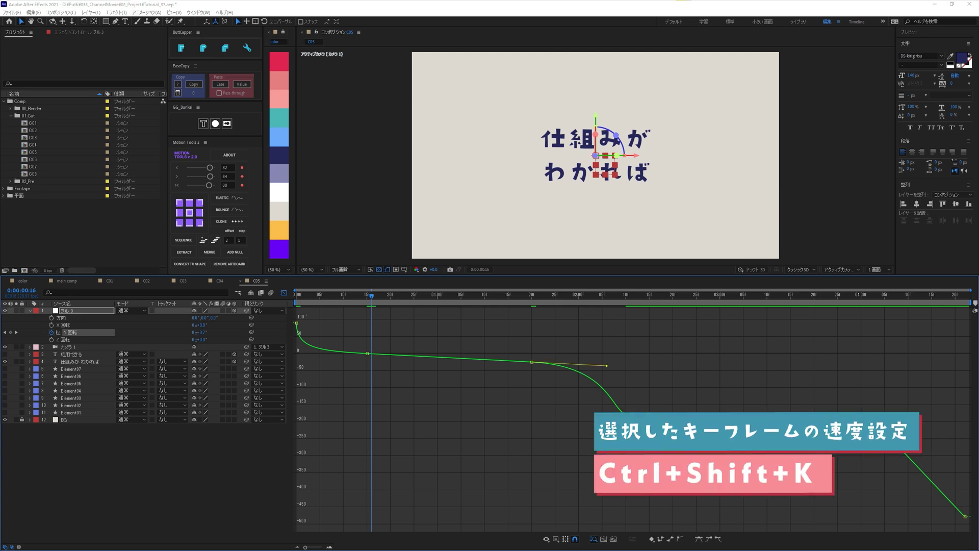
key("ctrl+shift+k")
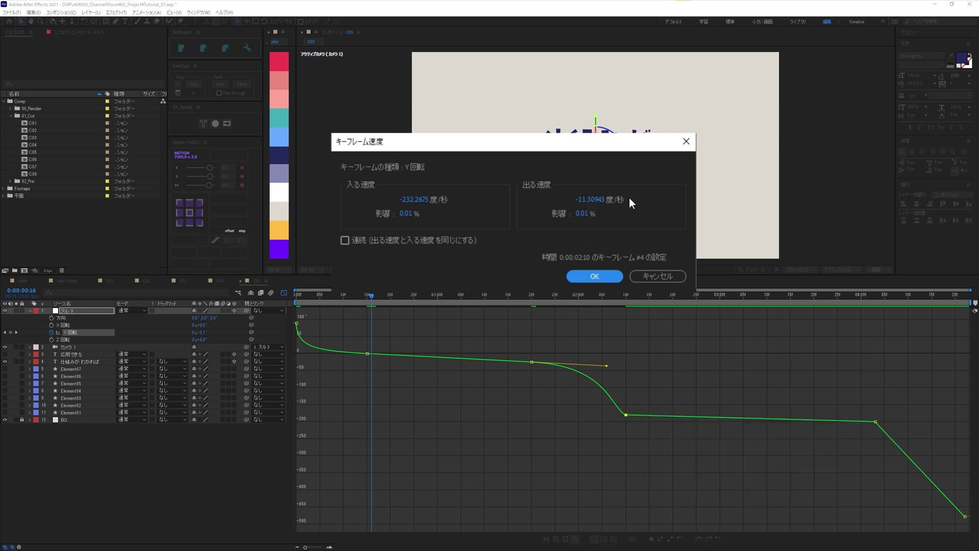
left_click(599, 200)
key("ctrl+c")
left_click(584, 170)
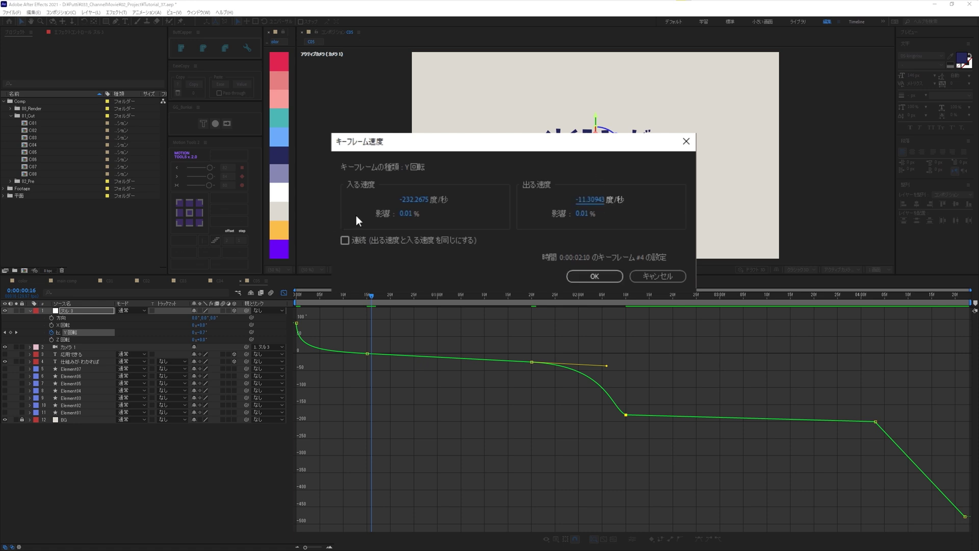
left_click(408, 200)
key("ctrl+v")
key("Return")
left_click(409, 217)
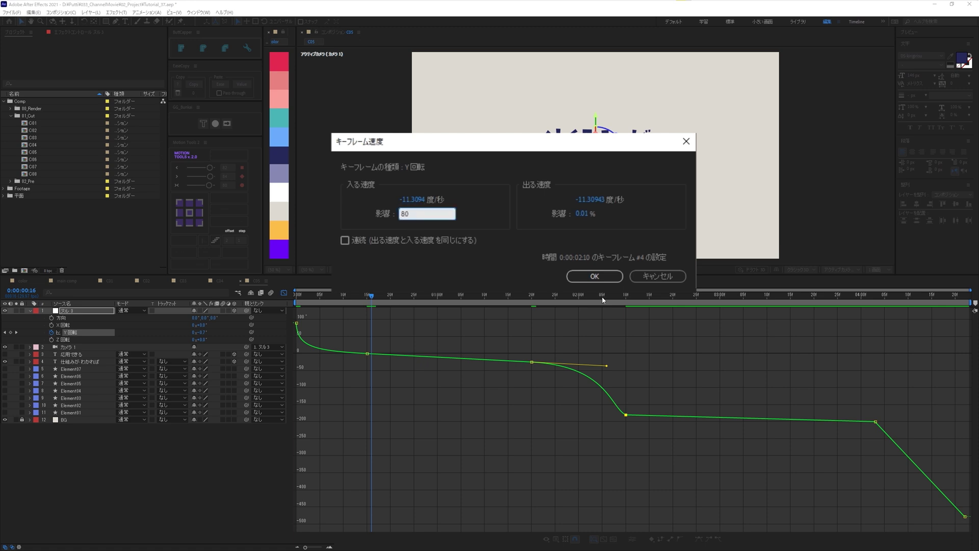
left_click(600, 280)
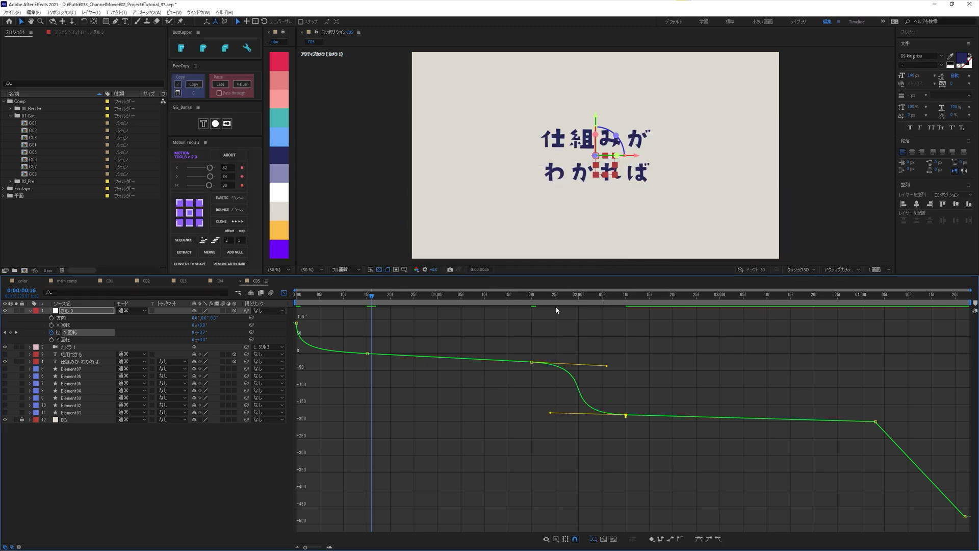
left_click(700, 391)
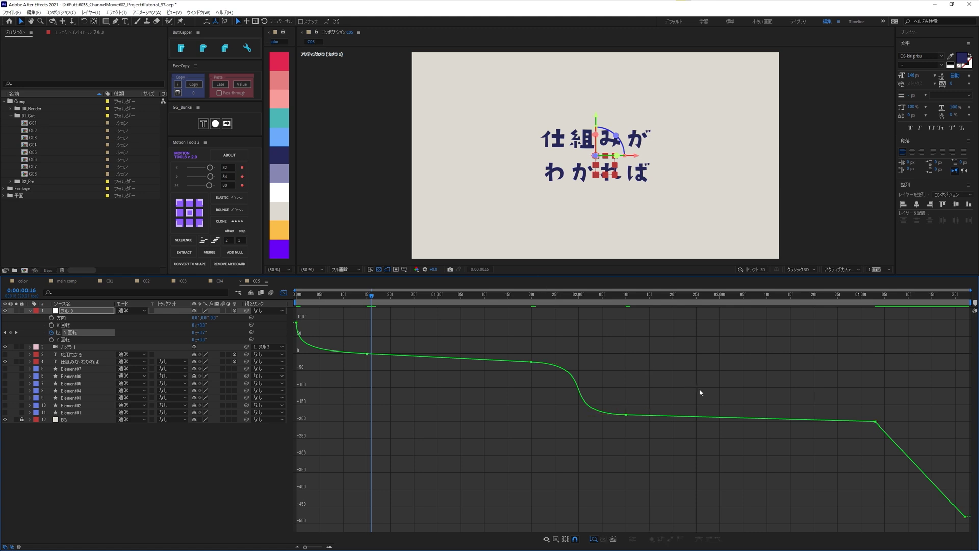
- Give keyframe #5 at 4:03 an outgoing velocity of -11.3094°/s with 80% outgoing influence
left_click_drag(851, 403, 890, 454)
key("ctrl+shift+k")
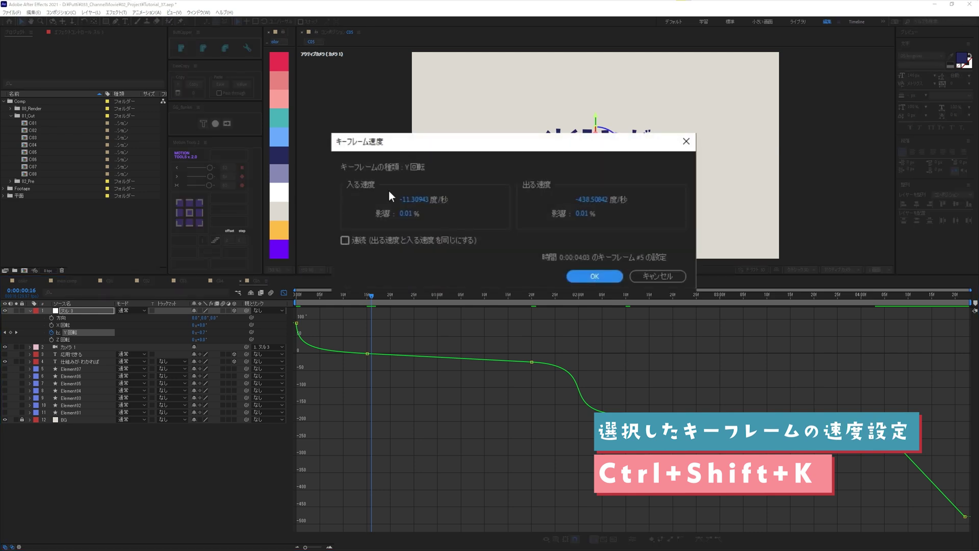
left_click(414, 199)
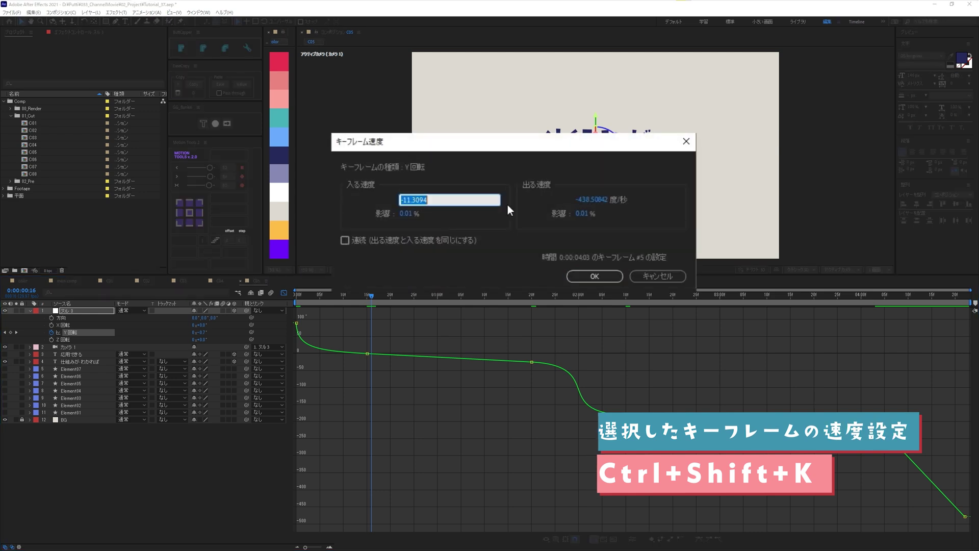
left_click(584, 200)
key("ctrl+v")
key("Return")
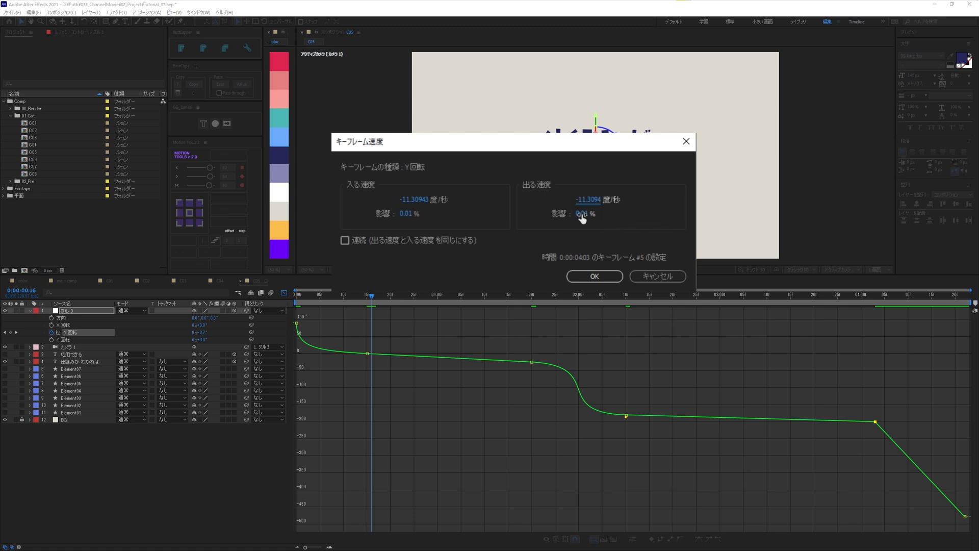
left_click(581, 214)
type("80")
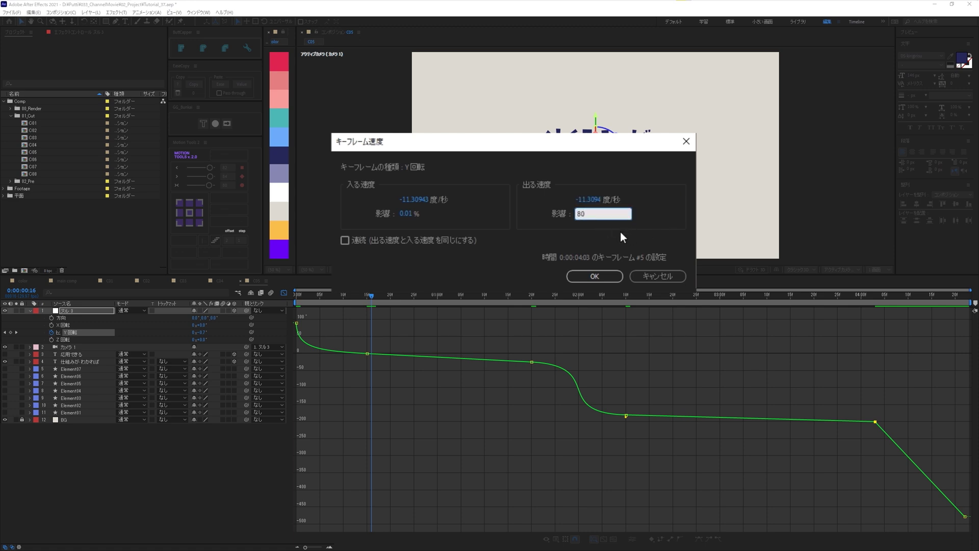
left_click(615, 276)
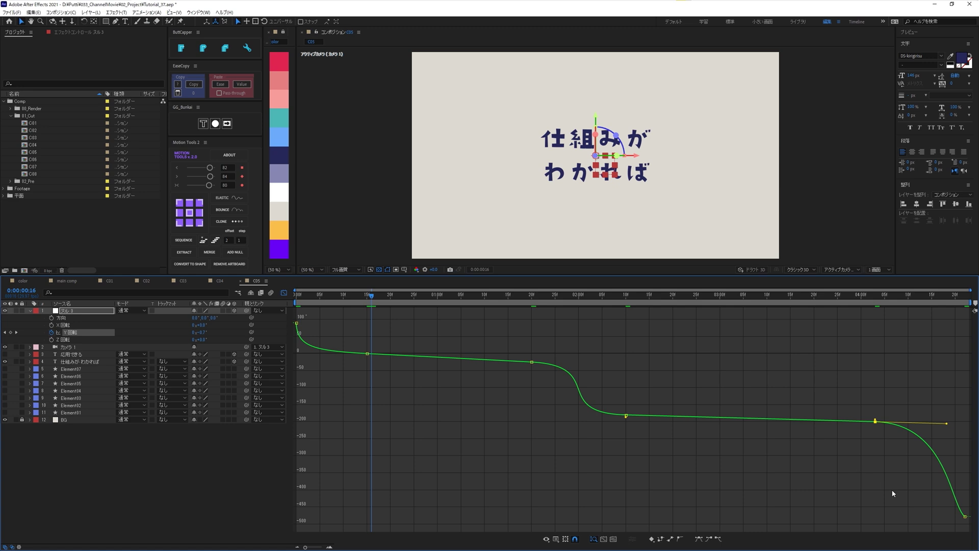
left_click(924, 512)
left_click_drag(963, 528, 965, 529)
- Apply Easy Ease to the last Y Rotation keyframe and steepen its incoming curve
key("F9")
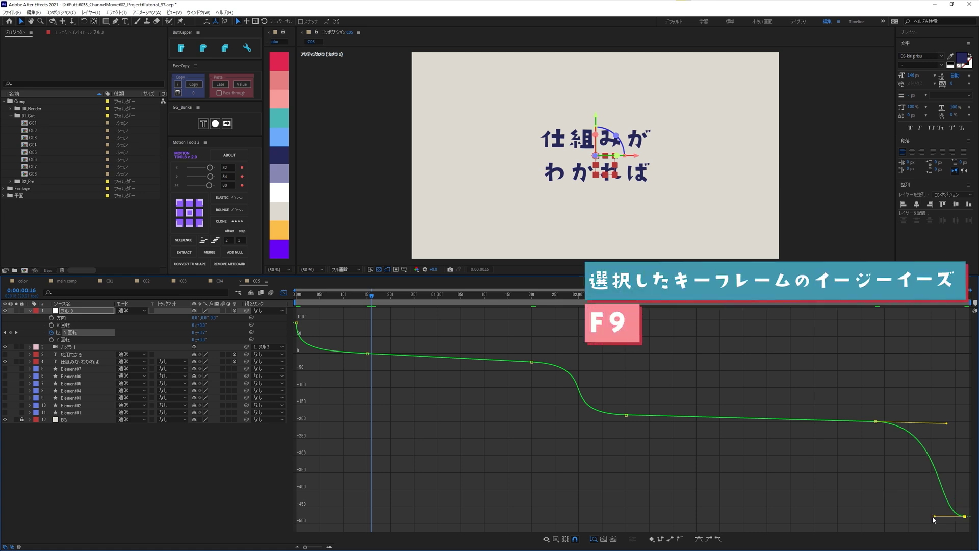
left_click_drag(943, 498, 963, 461)
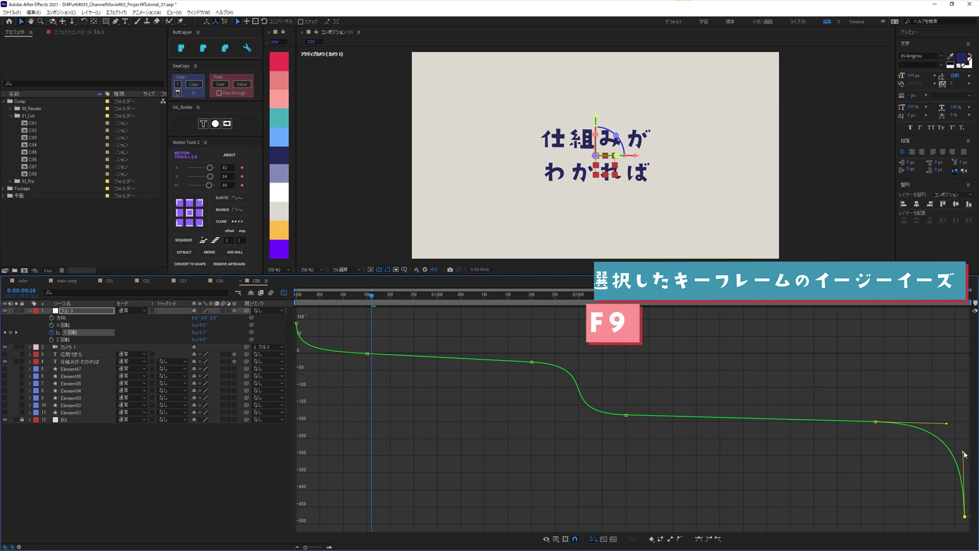
left_click_drag(964, 451, 963, 447)
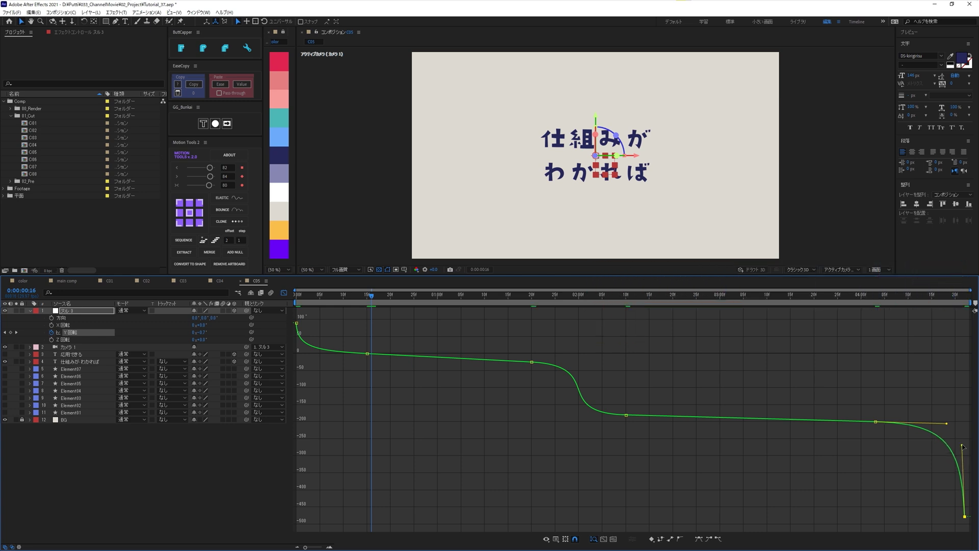
left_click(930, 459)
- Preview the rotation from the start and return to the layer-bar timeline
left_click_drag(371, 295, 293, 302)
key("space")
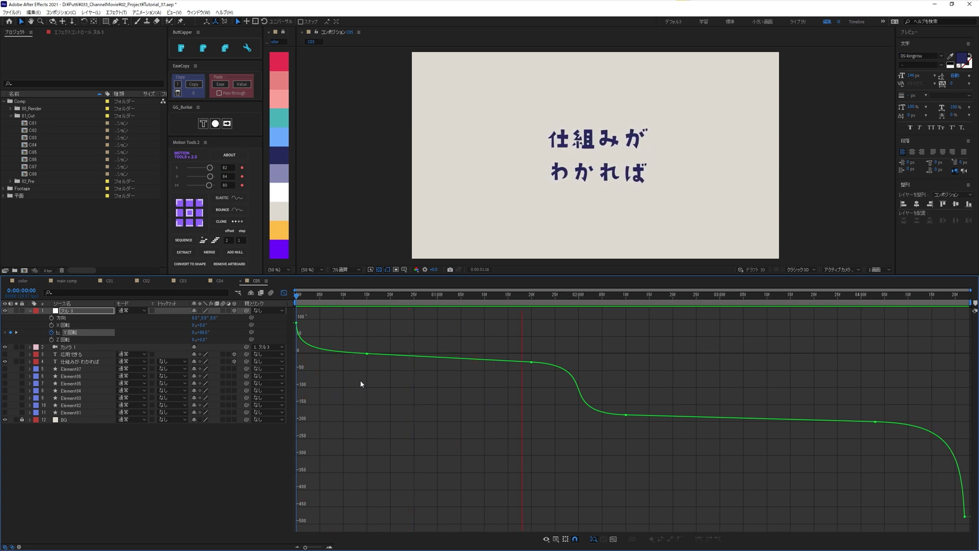
left_click(284, 292)
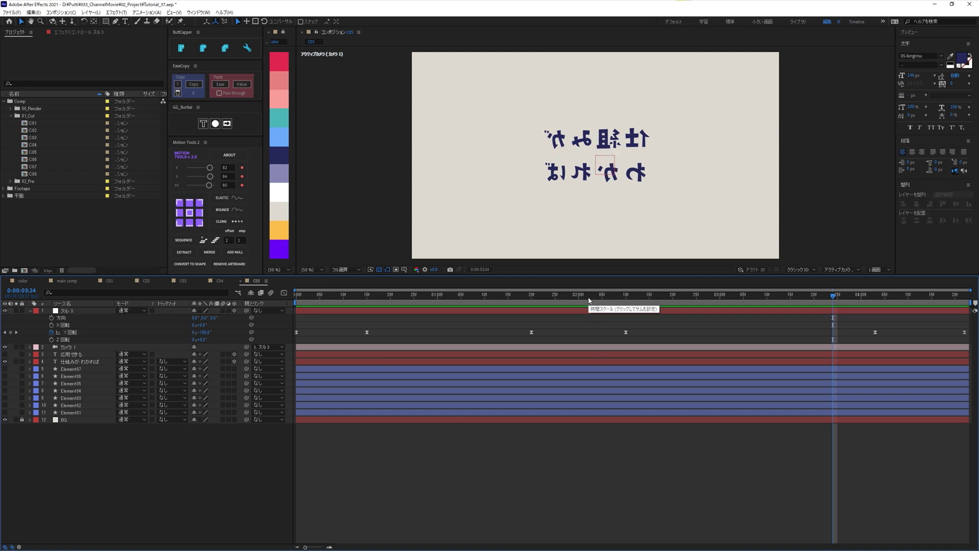
- Move the current time back to 0:00:01:29, the last frame where the text reads forward
mouse_move(589, 297)
left_mouse_down()
mouse_move(517, 301)
mouse_move(626, 361)
mouse_move(579, 357)
left_mouse_up()
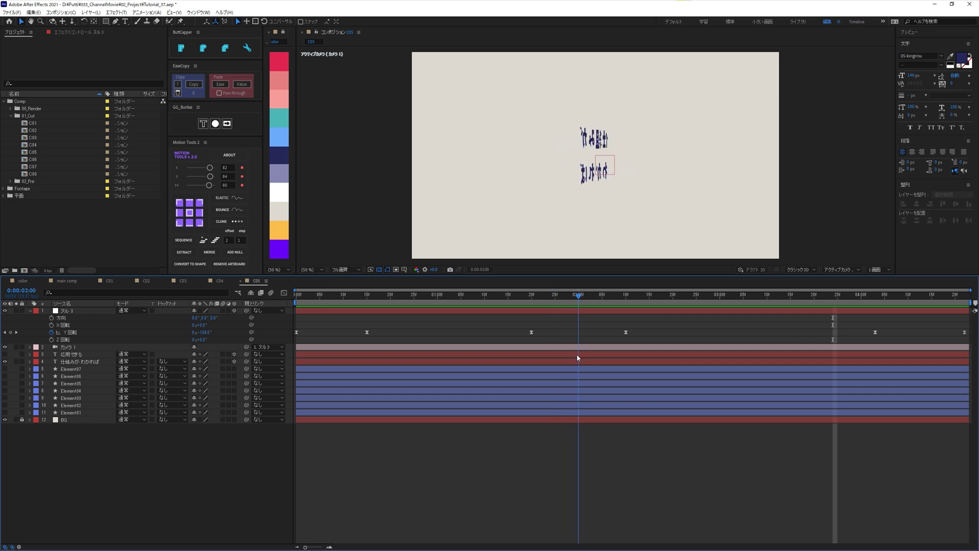
left_click_drag(579, 358, 578, 357)
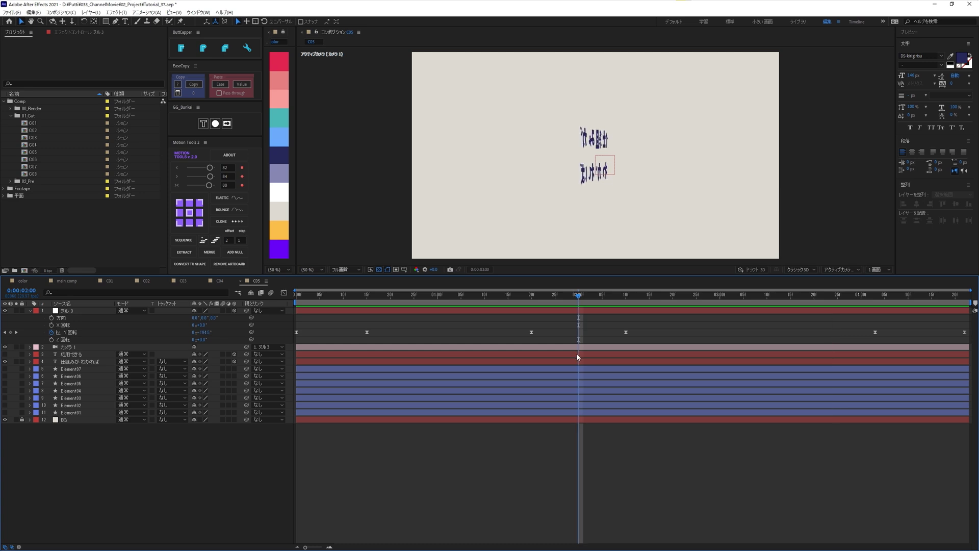
key("Page_Up")
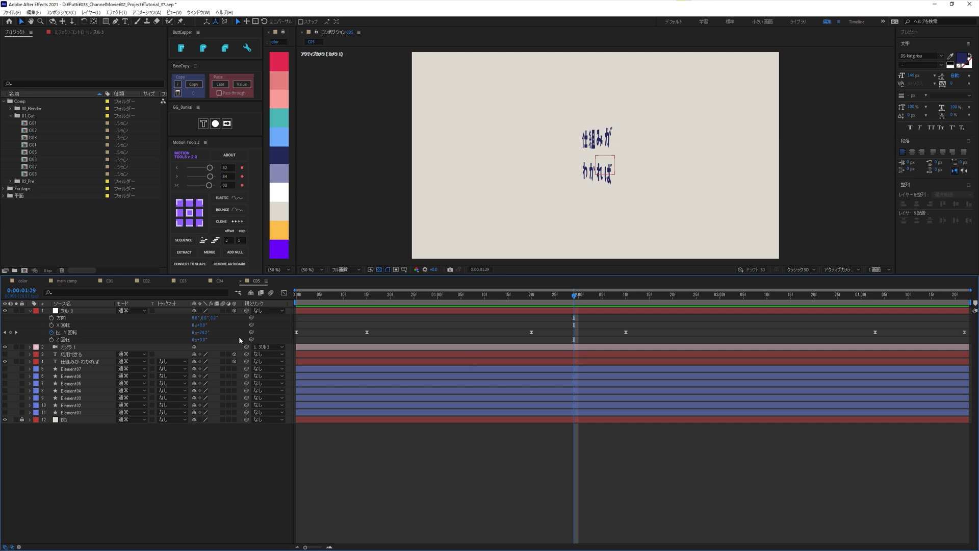
- Trim 仕組みが わかれば to end at 1:29 and make the 応用できる layer visible
left_click(82, 363)
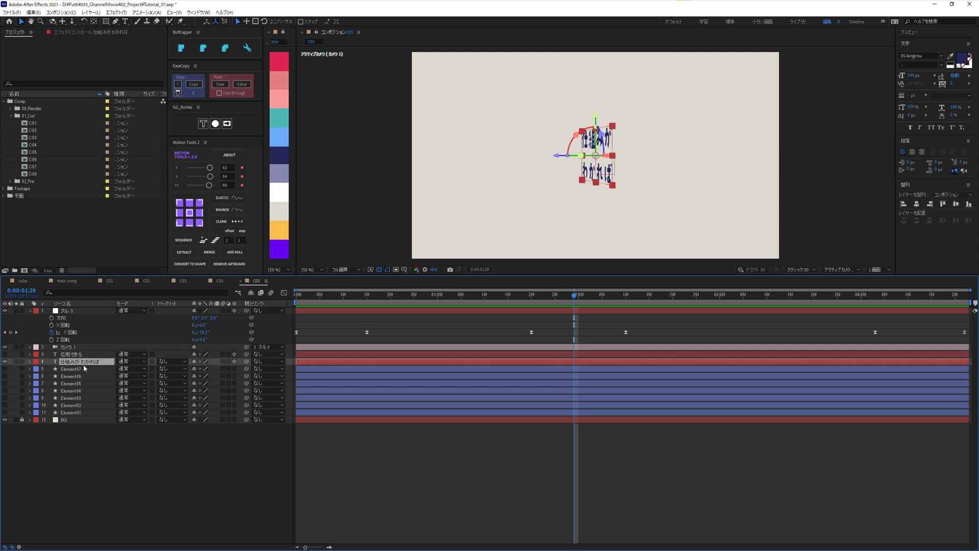
key("alt+bracketright")
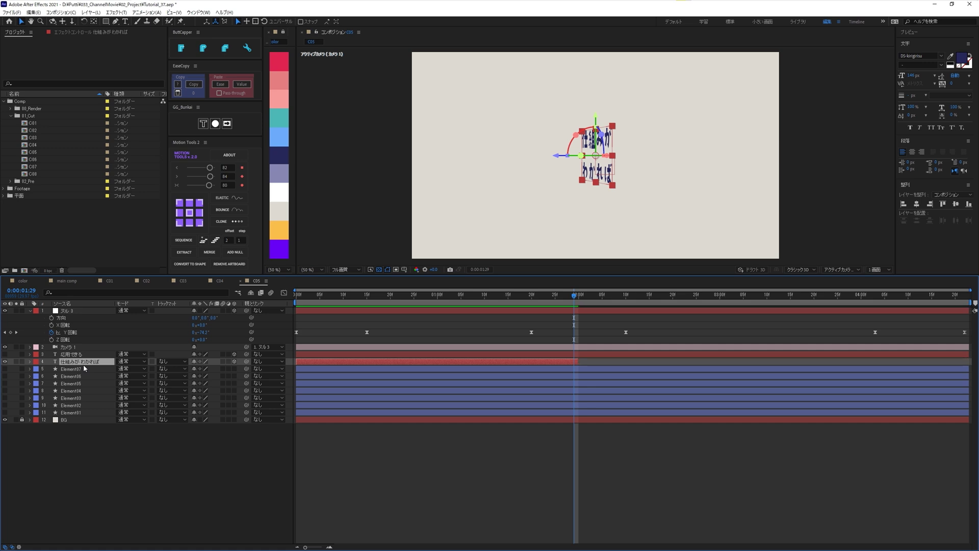
left_click(5, 355)
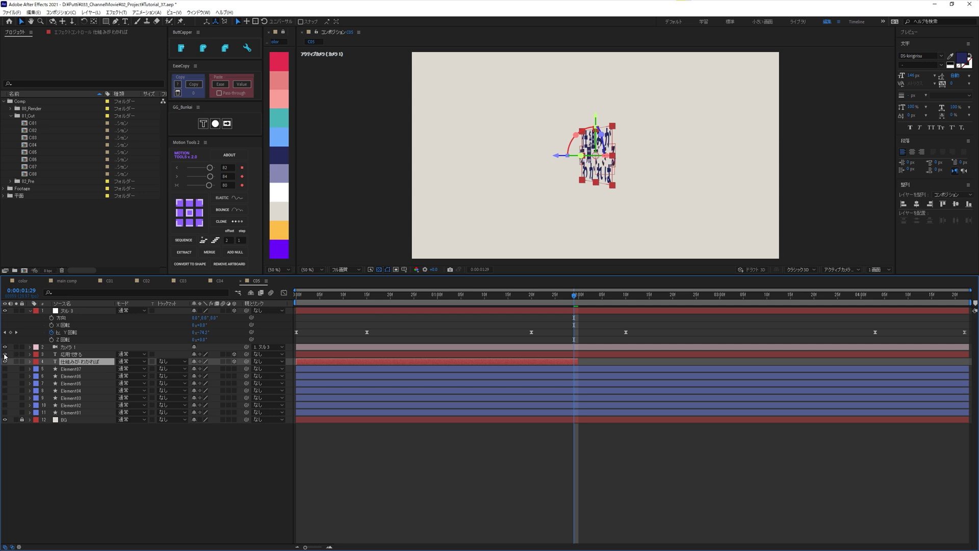
- Start the 応用できる layer at 2:00, then move to about 2:09 with it selected
key("Page_Down")
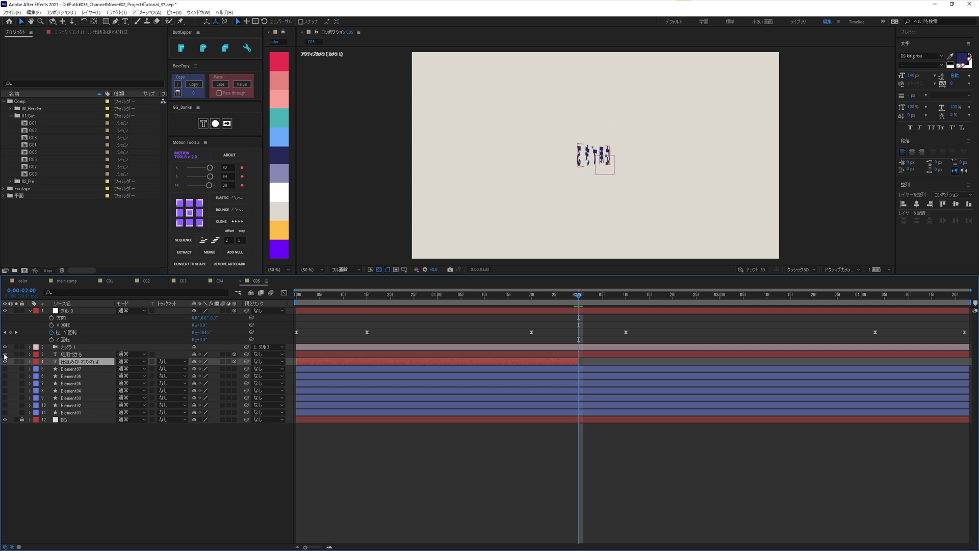
left_click(555, 354)
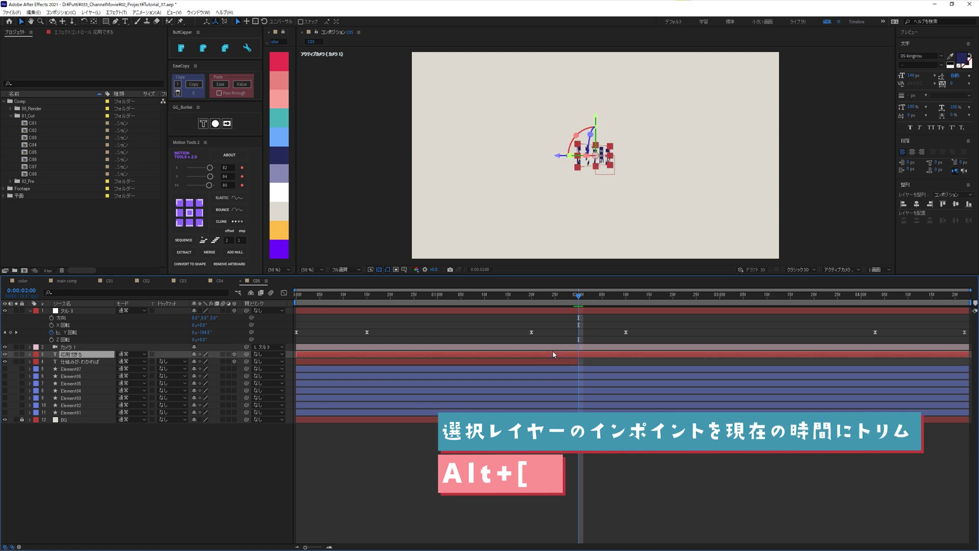
key("alt+bracketleft")
left_click(637, 462)
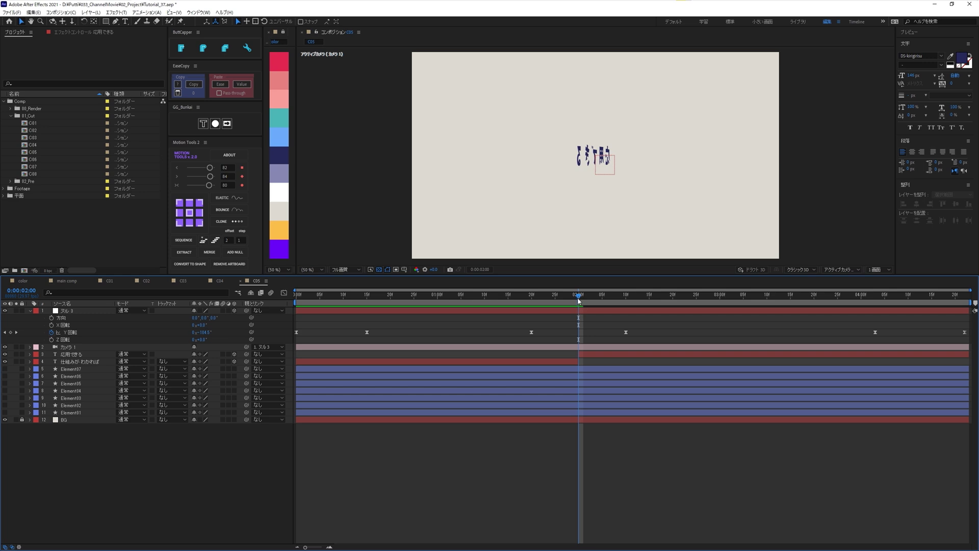
mouse_move(579, 301)
left_mouse_down()
mouse_move(623, 328)
mouse_move(623, 347)
left_mouse_up()
left_click(627, 355)
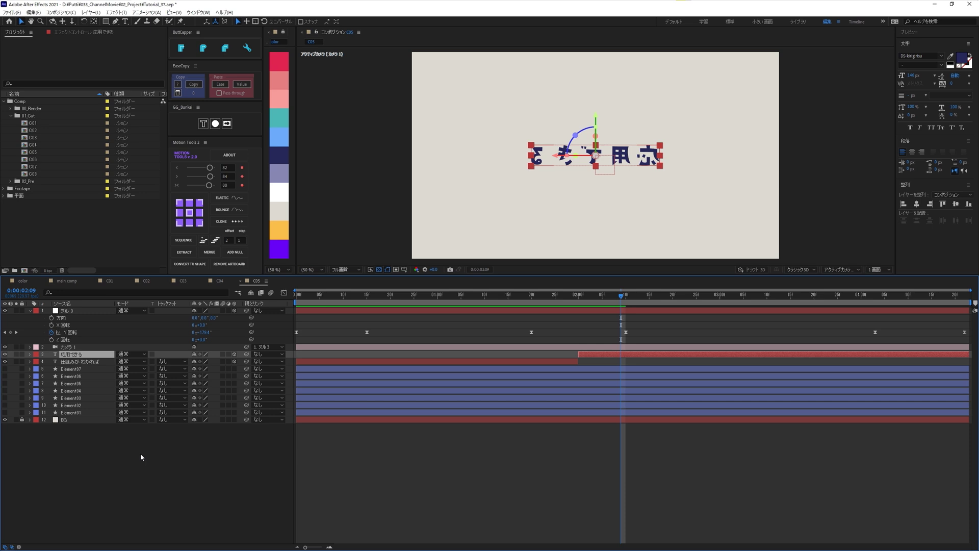
- Set the 応用できる layer's Y Rotation to 180° so it reads unmirrored
key("r")
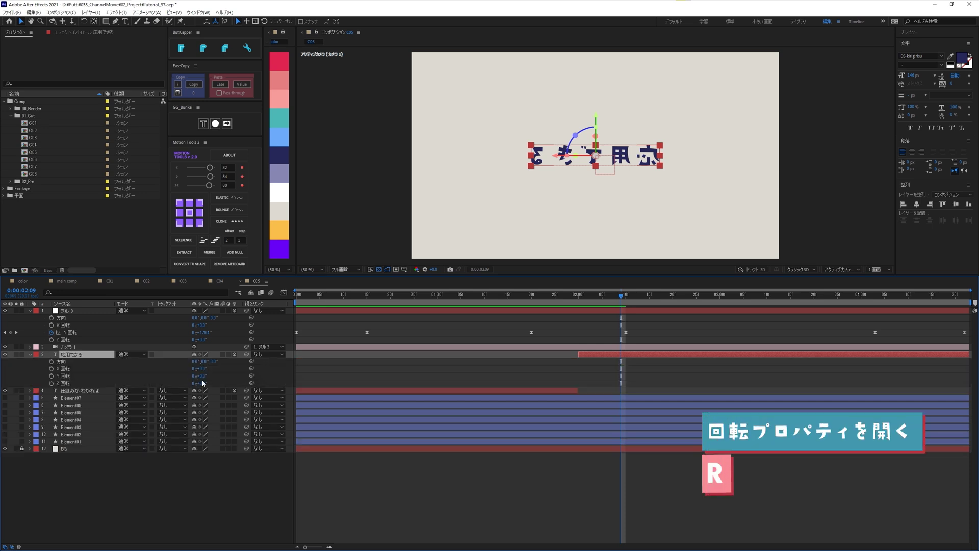
left_click(202, 377)
type("180")
key("Return")
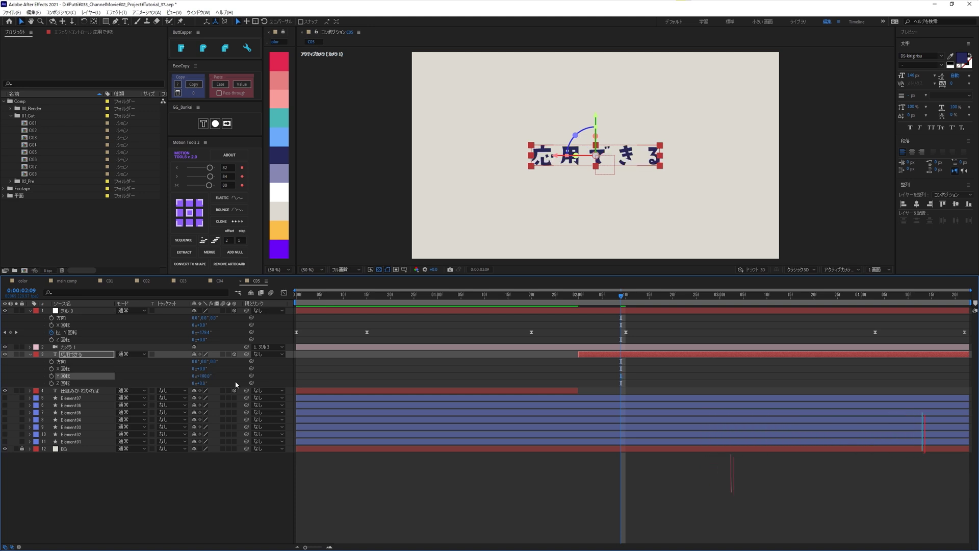
left_click(269, 494)
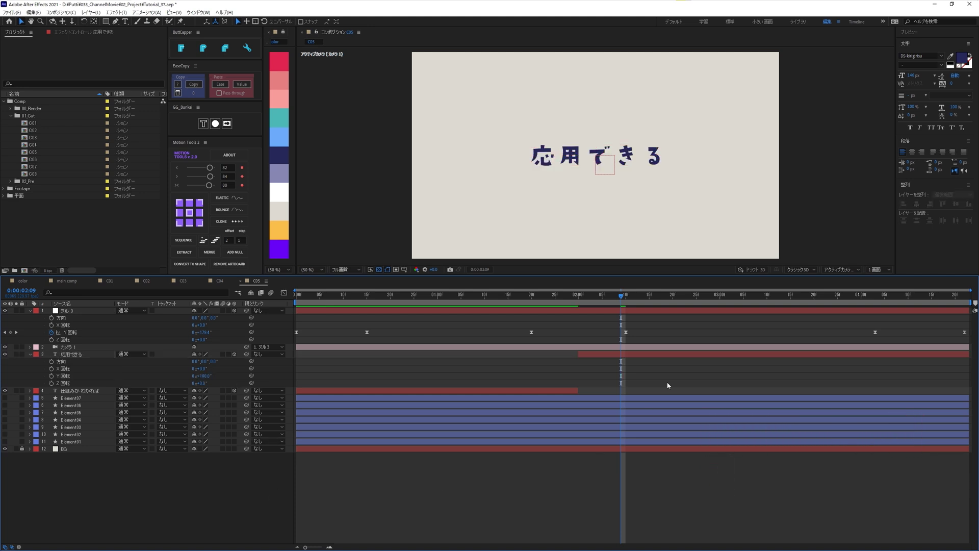
- Trim 応用できる to end at 4:18, then play the animation from the start
key("space")
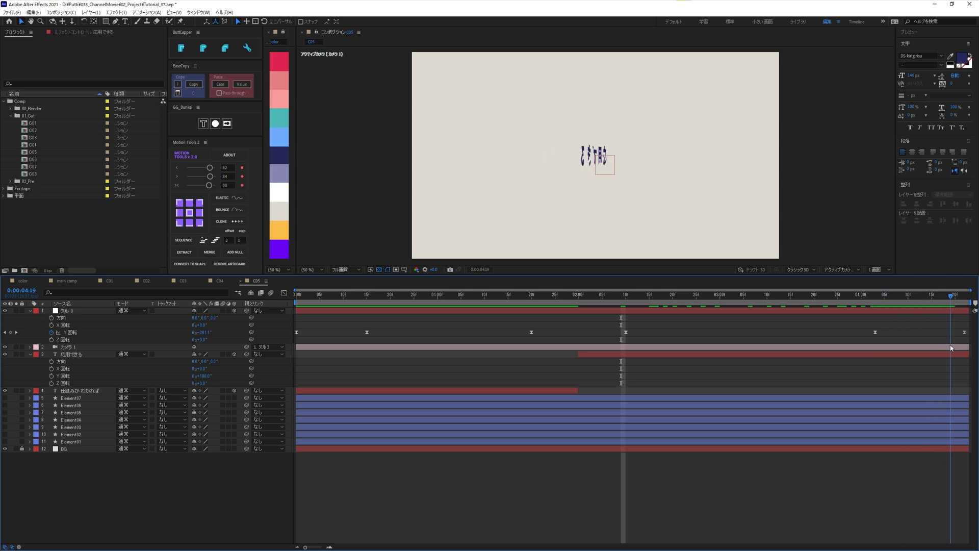
key("space")
left_click(943, 357)
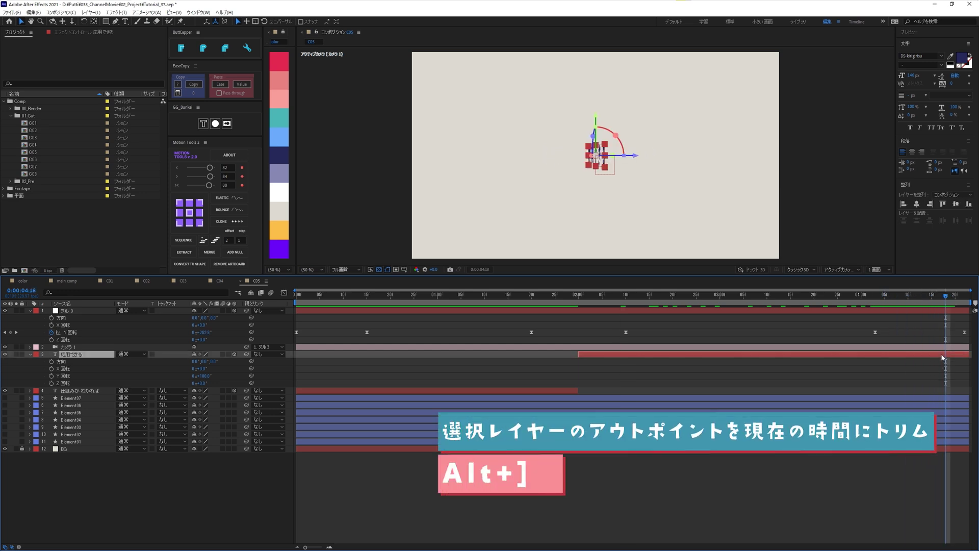
key("alt+bracketright")
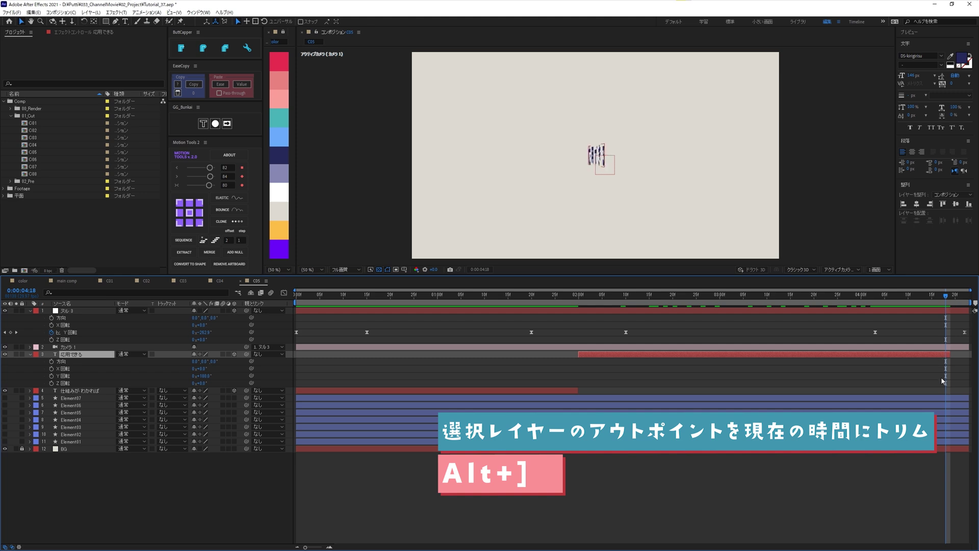
key("Page_Down")
key("Page_Down")
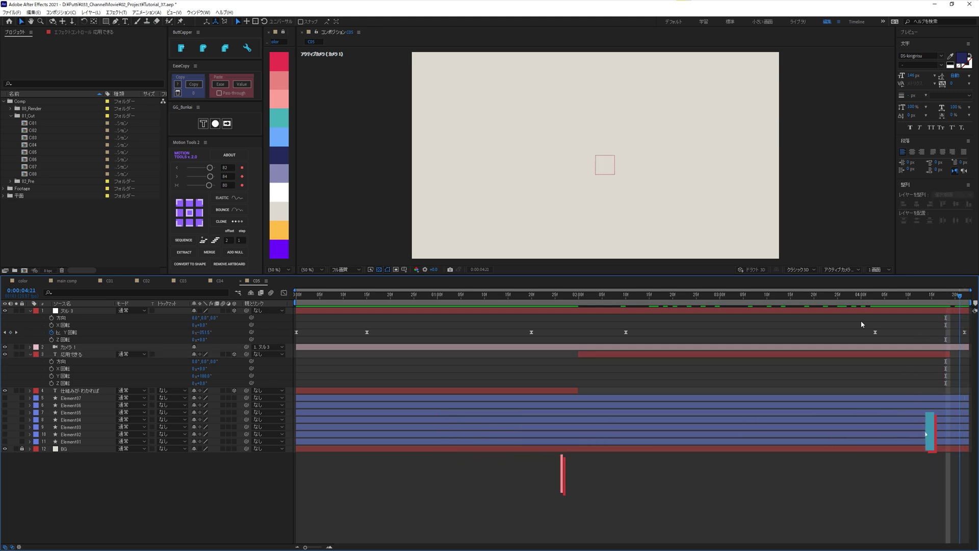
key("Home")
key("space")
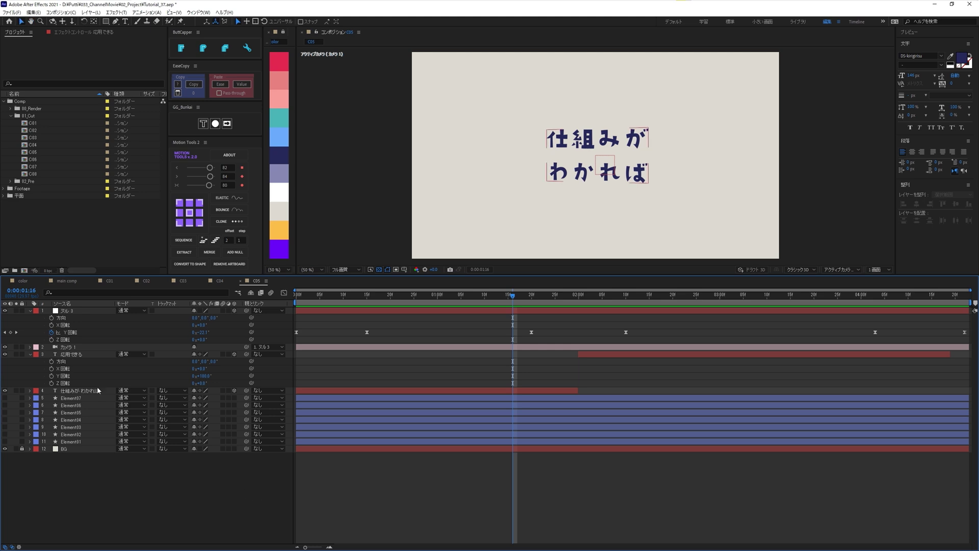
- Twirl closed the rotation properties of the null layer and the 応用できる layer
left_click(30, 311)
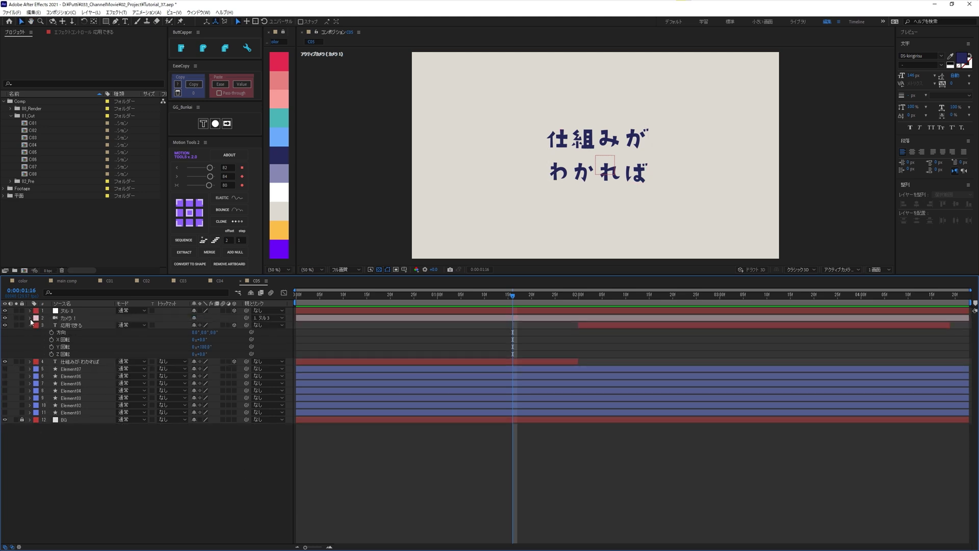
left_click(30, 325)
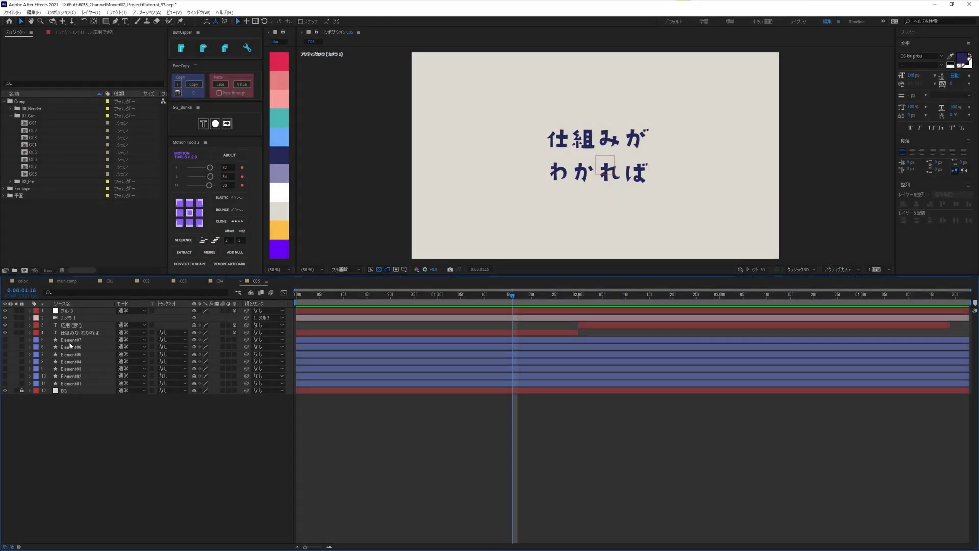
- Show the Element shape layers and lock the two Japanese text layers
left_click(68, 384, "shift")
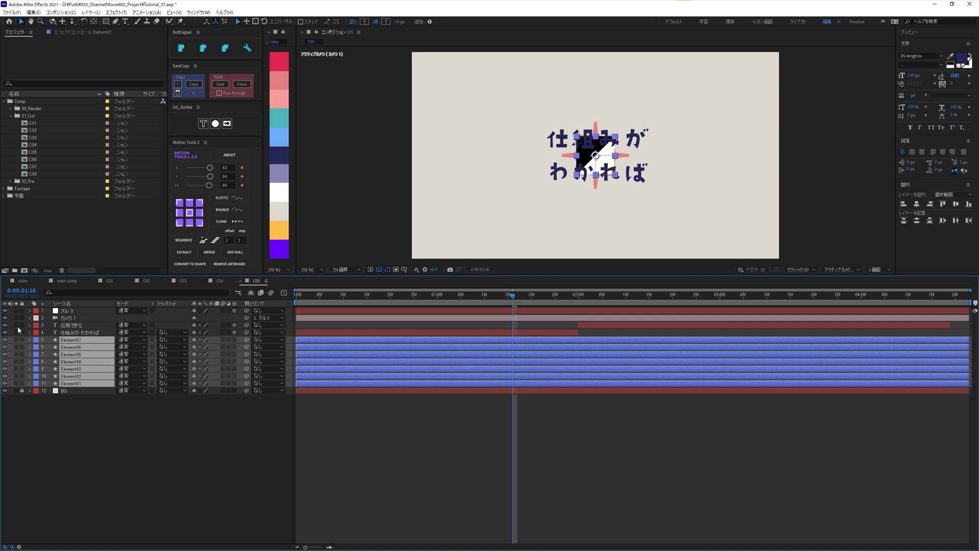
left_click_drag(22, 325, 22, 332)
left_click_drag(592, 153, 511, 146)
mouse_move(595, 155)
left_mouse_down()
mouse_move(515, 217)
mouse_move(586, 89)
left_mouse_up()
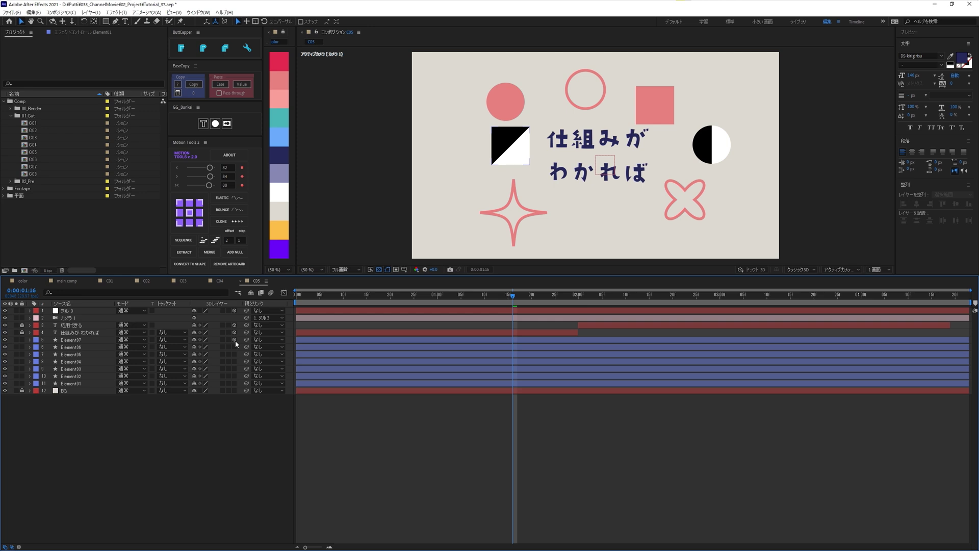
- Make Element07–Element02 3D layers and preview the animation from the start
left_click_drag(234, 341, 235, 376)
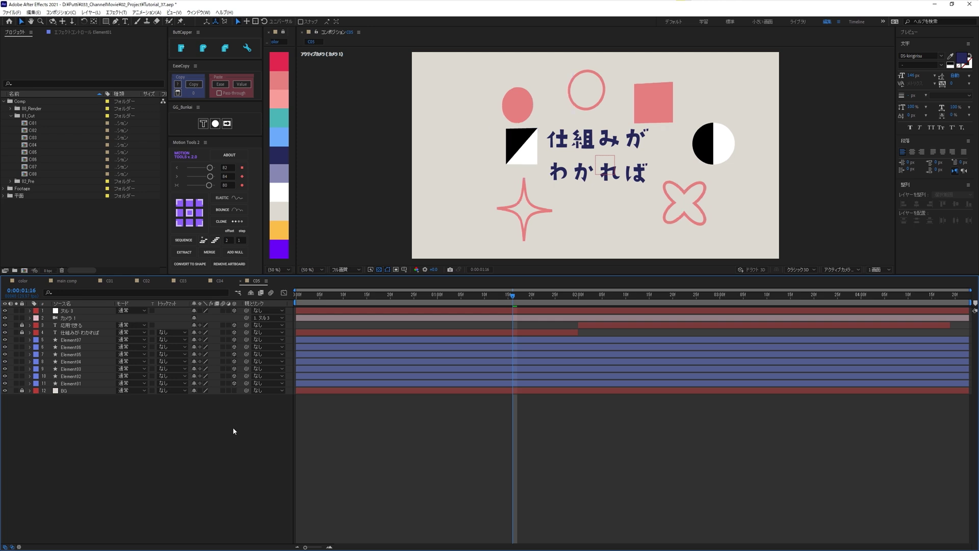
left_click_drag(487, 301, 218, 332)
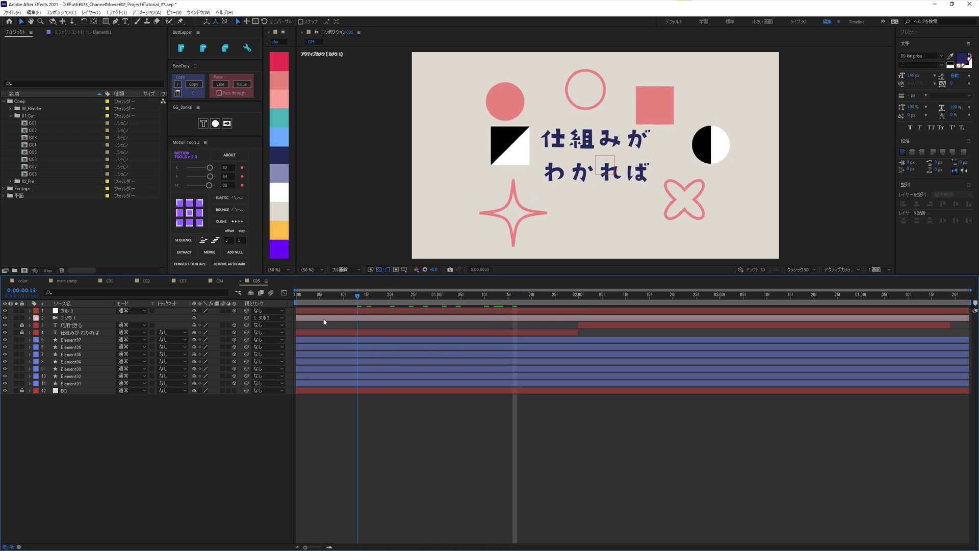
key("space")
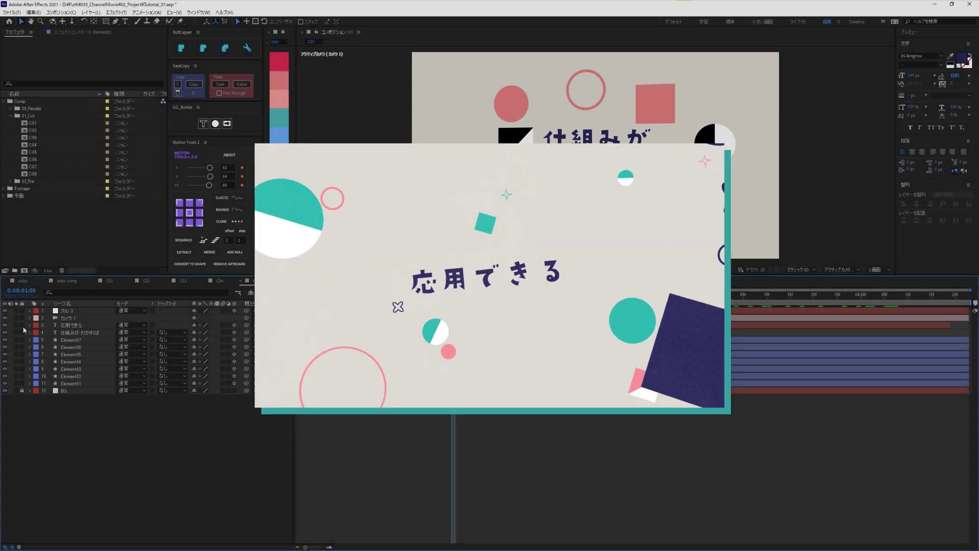
- Set Element07–Element01 to Auto-Orient Orient Towards Camera, then return to the comp start
left_click_drag(22, 325, 23, 332)
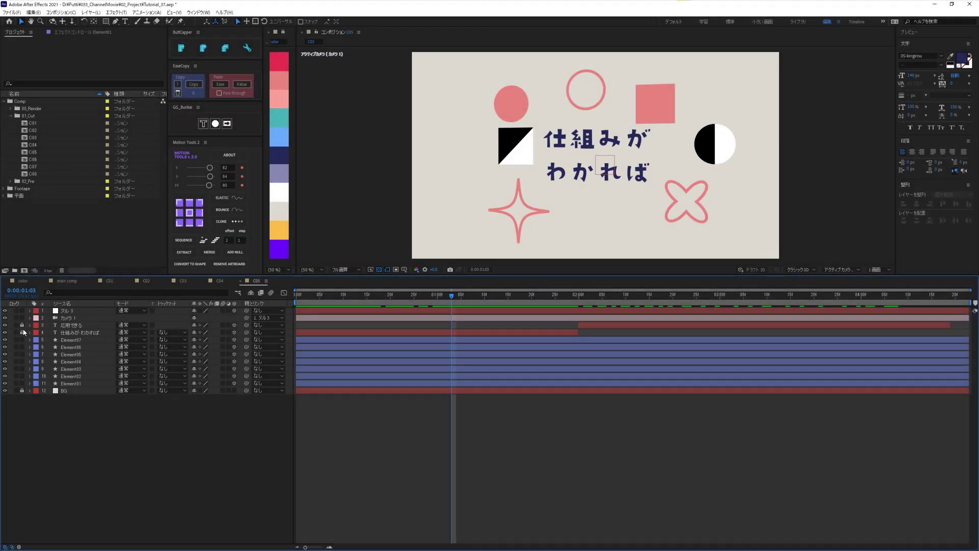
left_click(76, 383, "shift")
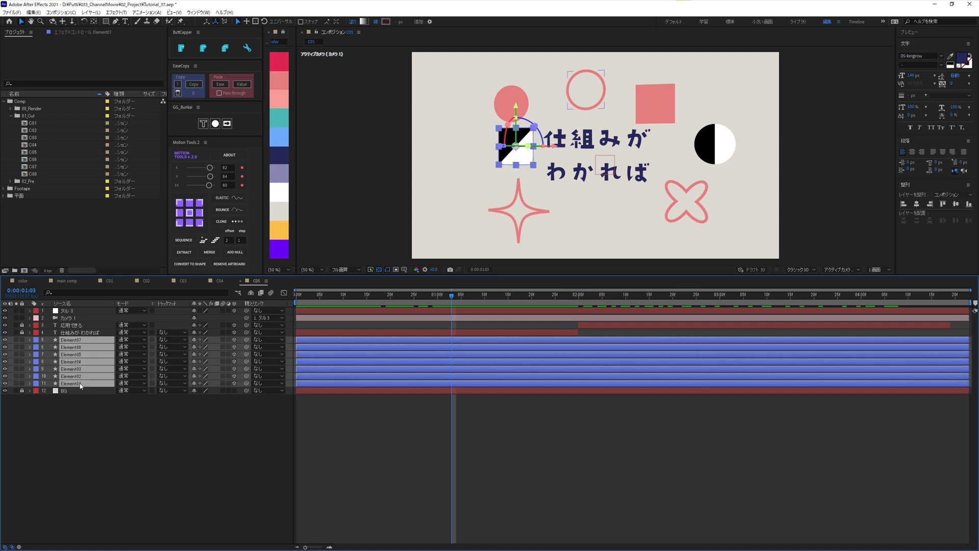
right_click(73, 371)
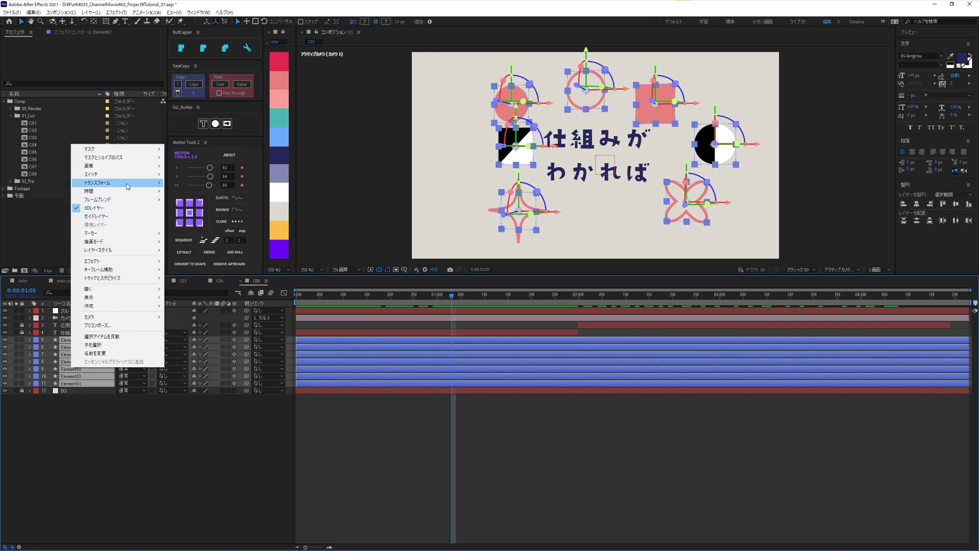
mouse_move(127, 187)
left_click(199, 317)
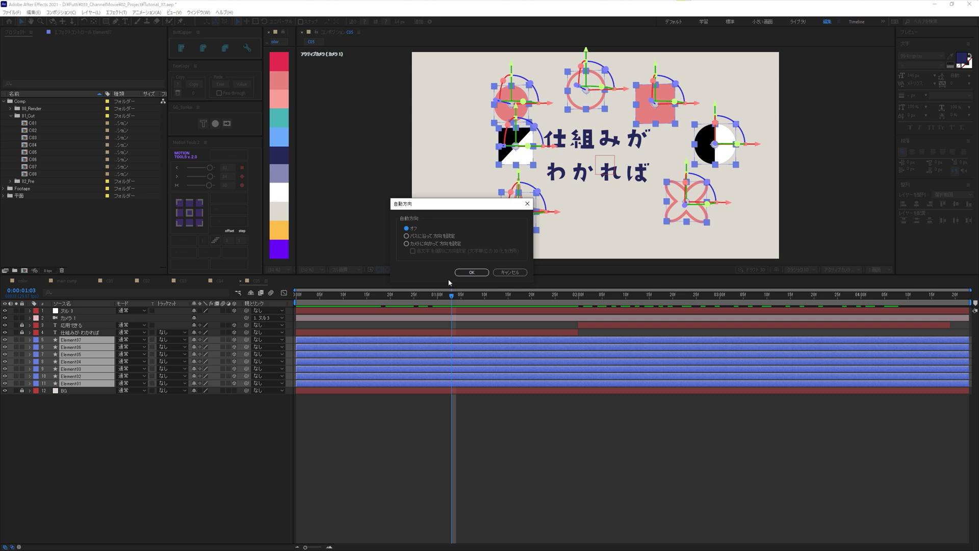
left_click(411, 244)
left_click(472, 273)
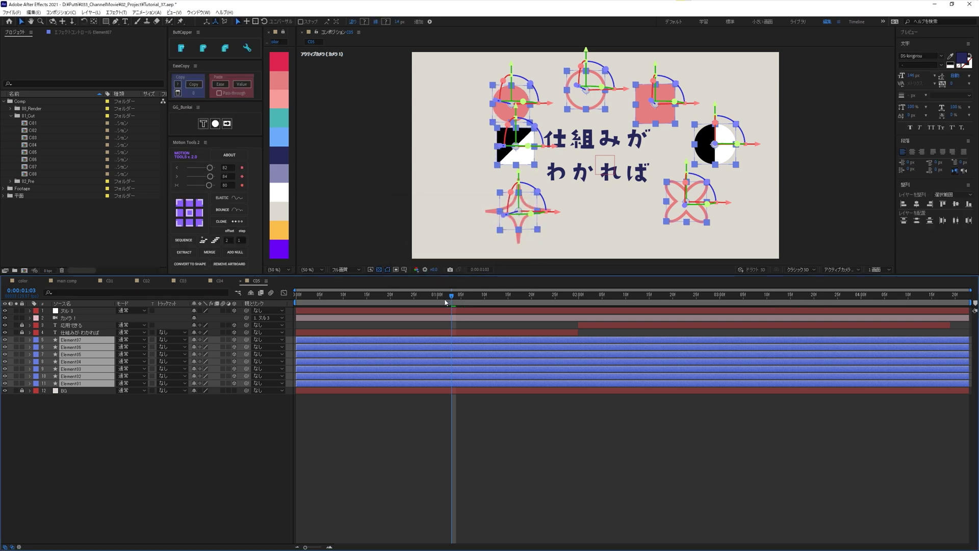
key("Home")
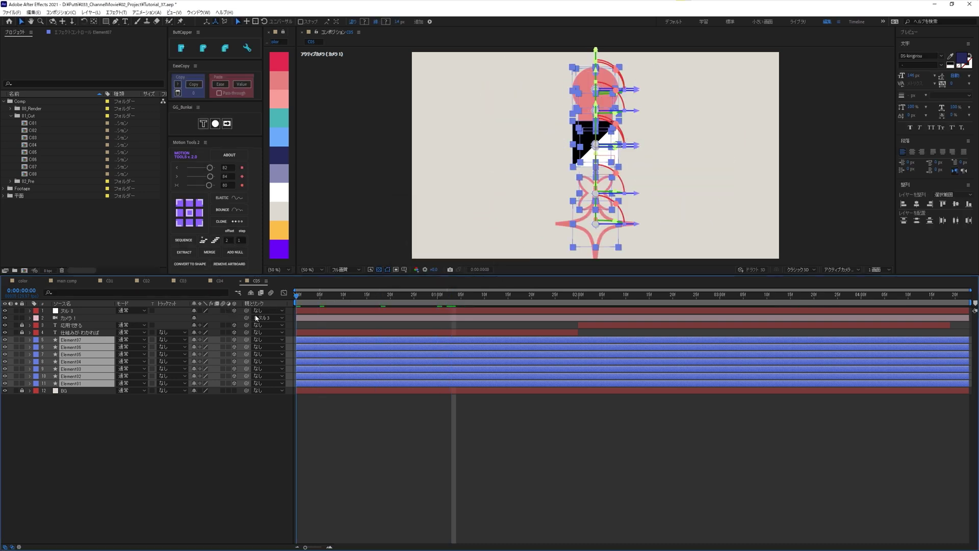
key("space")
left_click(550, 458)
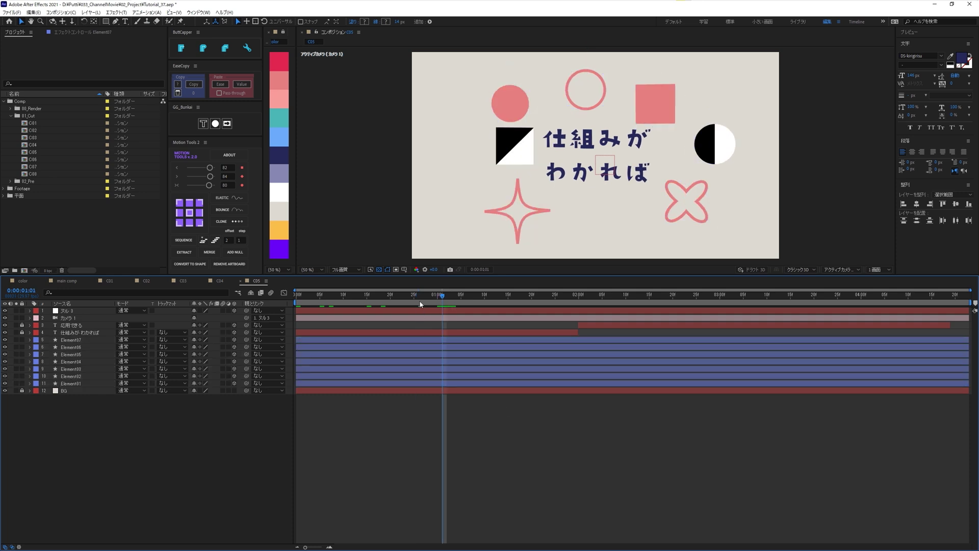
left_click_drag(324, 299, 810, 357)
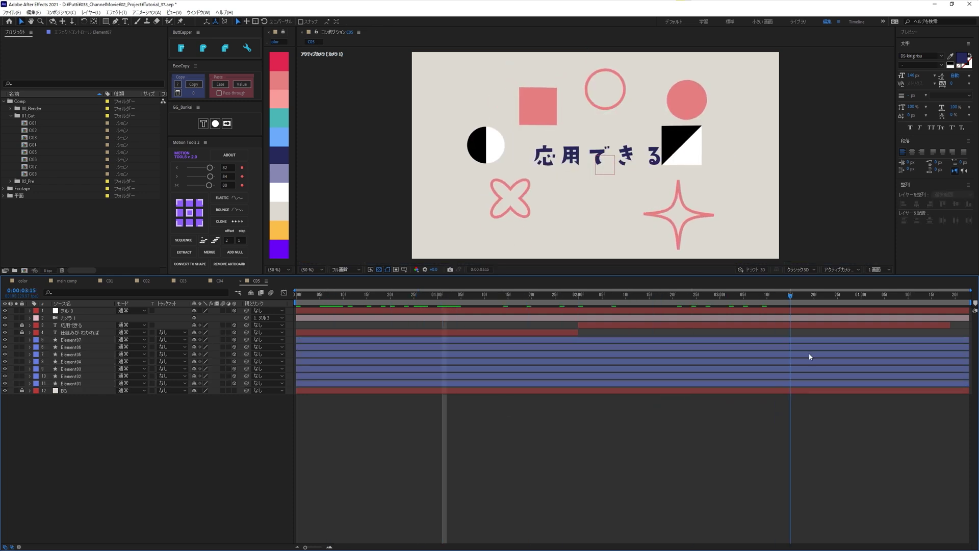
left_click_drag(642, 343, 369, 340)
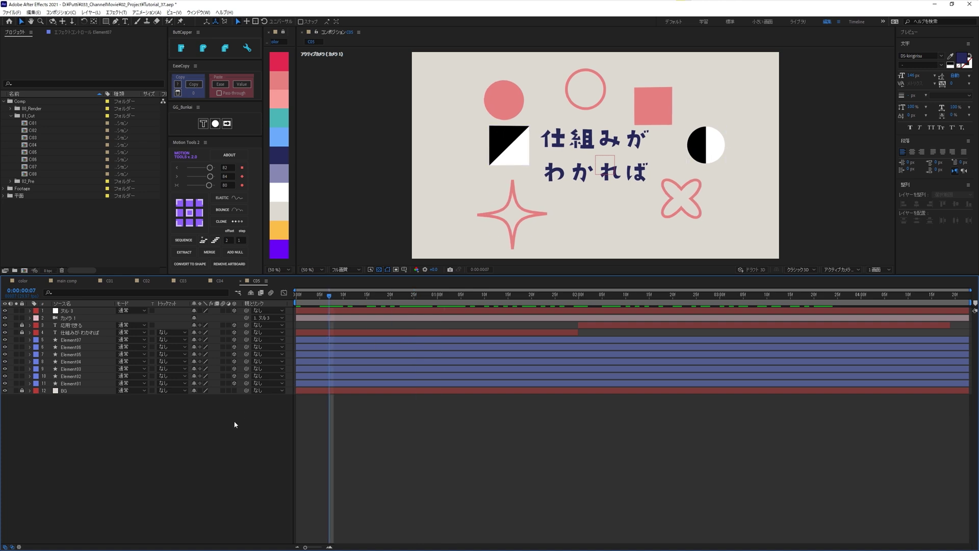
- Switch the viewer to 2 Views and duplicate the half-circle element into new positions
left_click(876, 270)
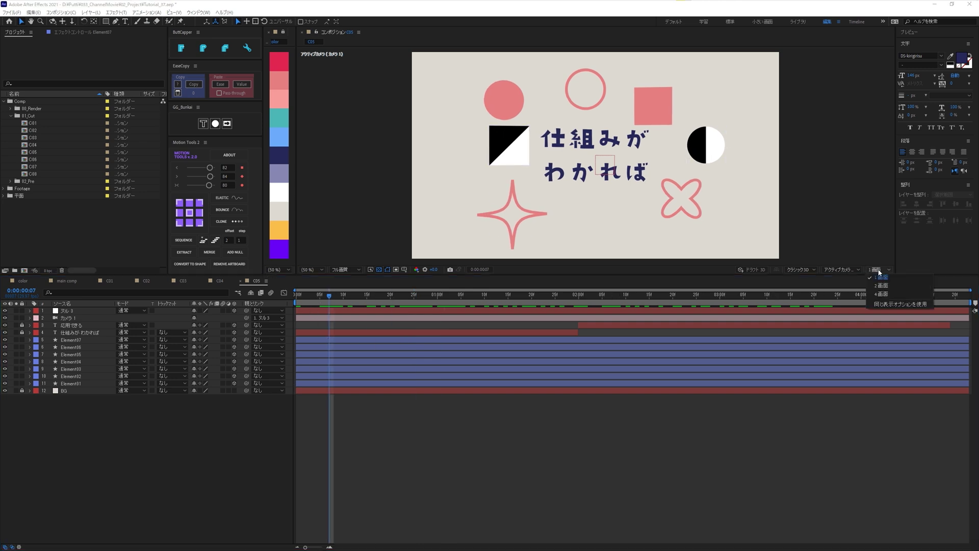
left_click(883, 286)
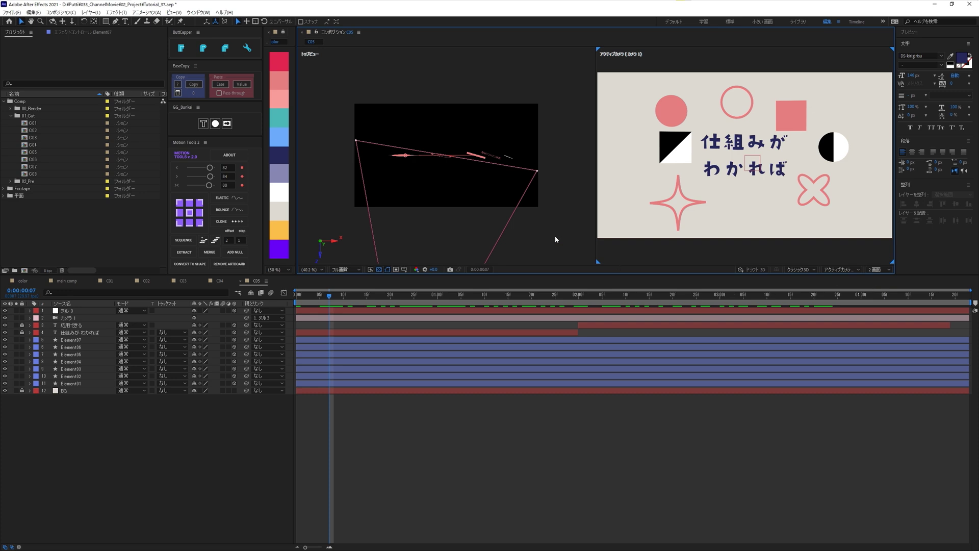
left_click(543, 240)
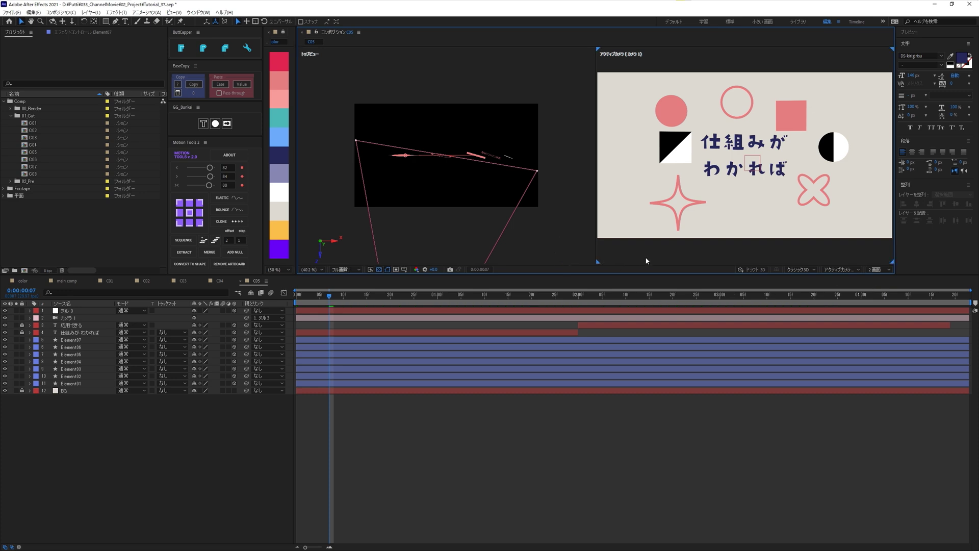
left_click(470, 192)
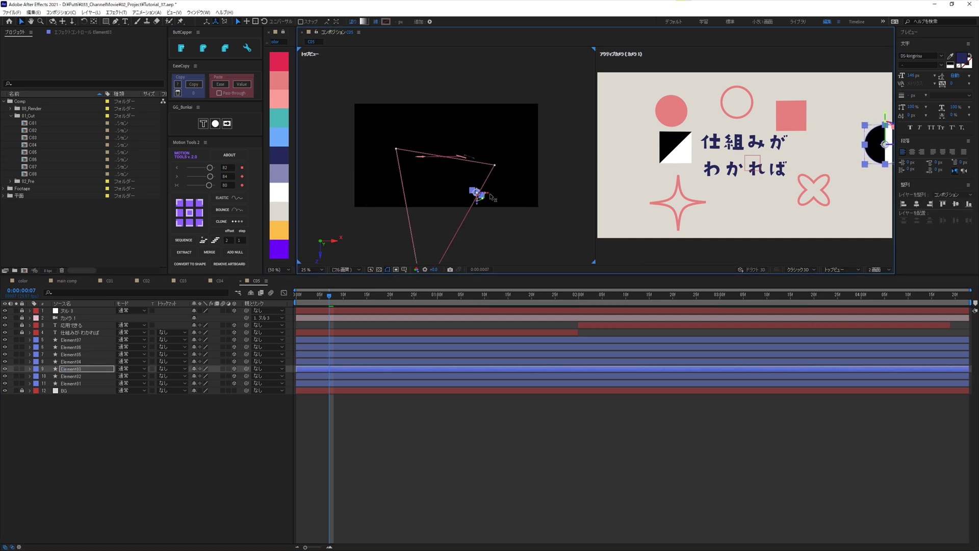
key("ctrl+d")
left_click_drag(463, 197, 560, 82)
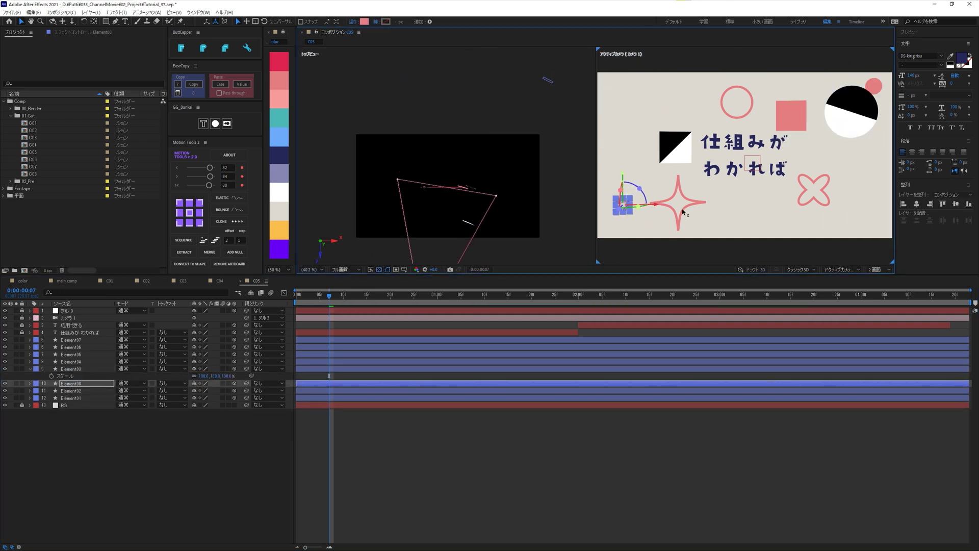
key("ctrl+d")
left_click_drag(405, 197, 425, 149)
key("s")
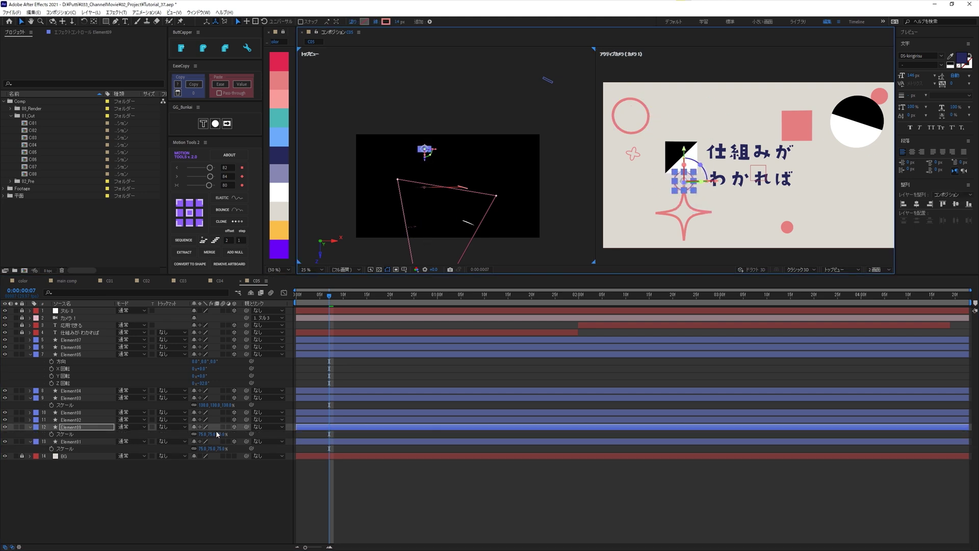
- Duplicate several more shape elements and spread the copies around the scene
left_click(799, 99)
key("ctrl+d")
left_click_drag(777, 140, 776, 111)
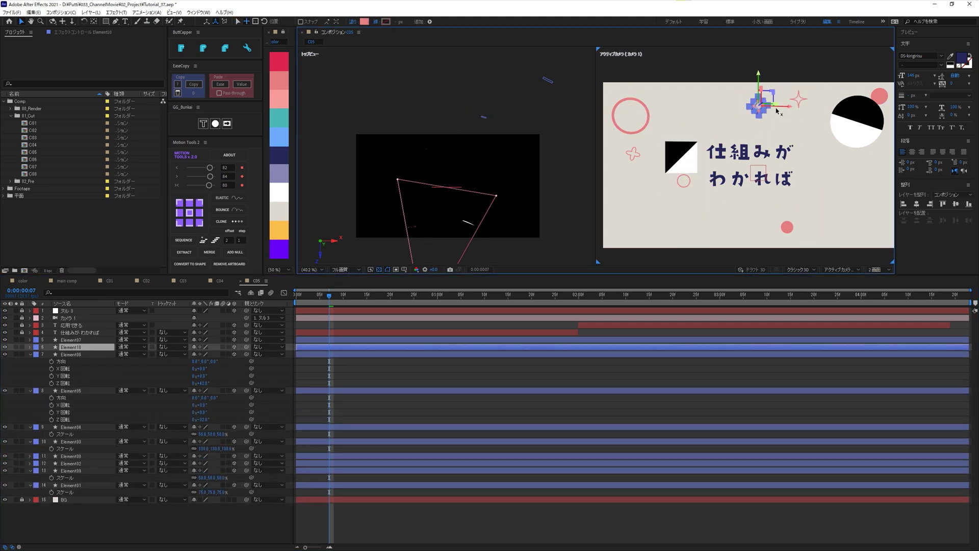
left_click(434, 199)
key("ctrl+d")
left_click_drag(433, 199, 471, 194)
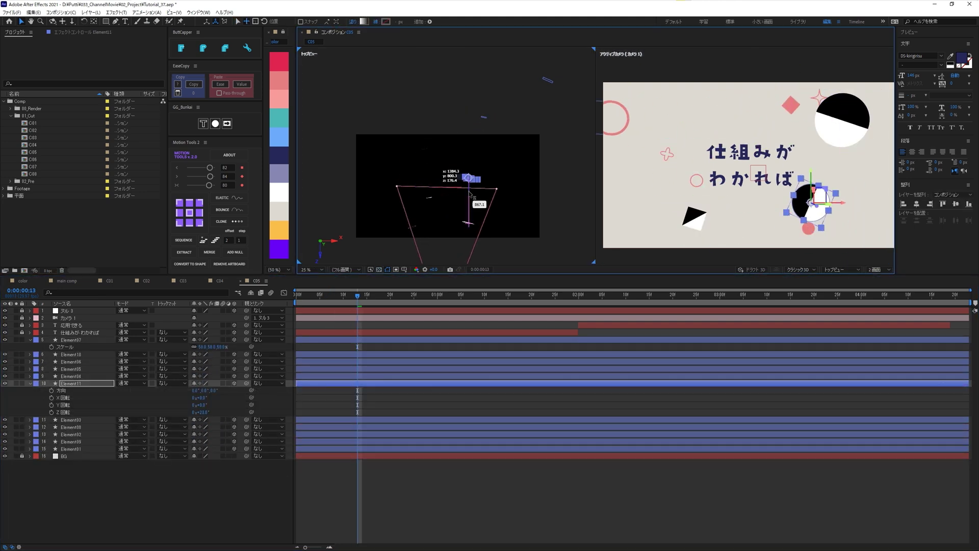
key("ctrl+d")
left_click_drag(870, 218, 874, 202)
key("ctrl+d")
key("s")
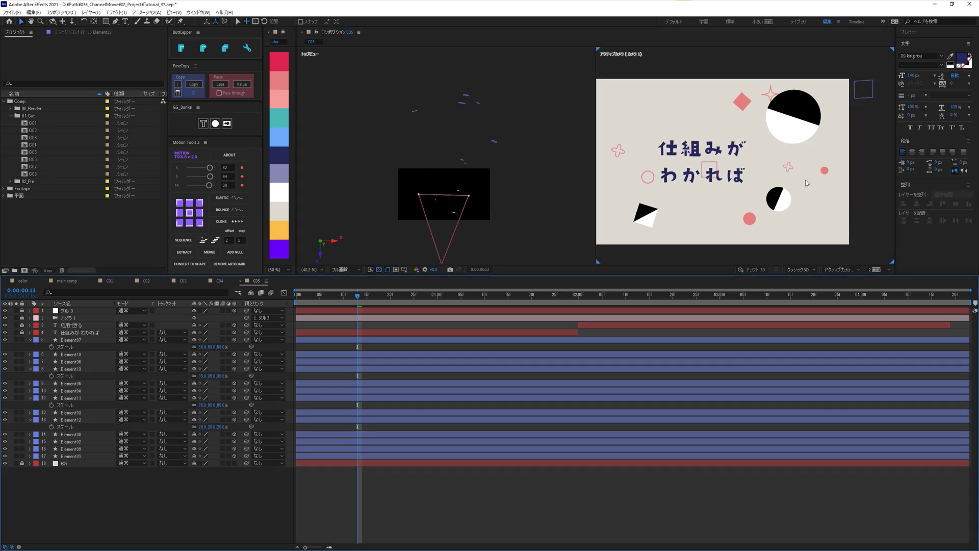
key("ctrl+d")
- Add further element copies, moving Element15 and others, and scrub to check the spread
scroll(807, 183, "down", 2)
key("ctrl+d")
mouse_move(637, 178)
left_mouse_down()
mouse_move(677, 185)
mouse_move(656, 110)
left_mouse_up()
scroll(692, 169, "up", 3)
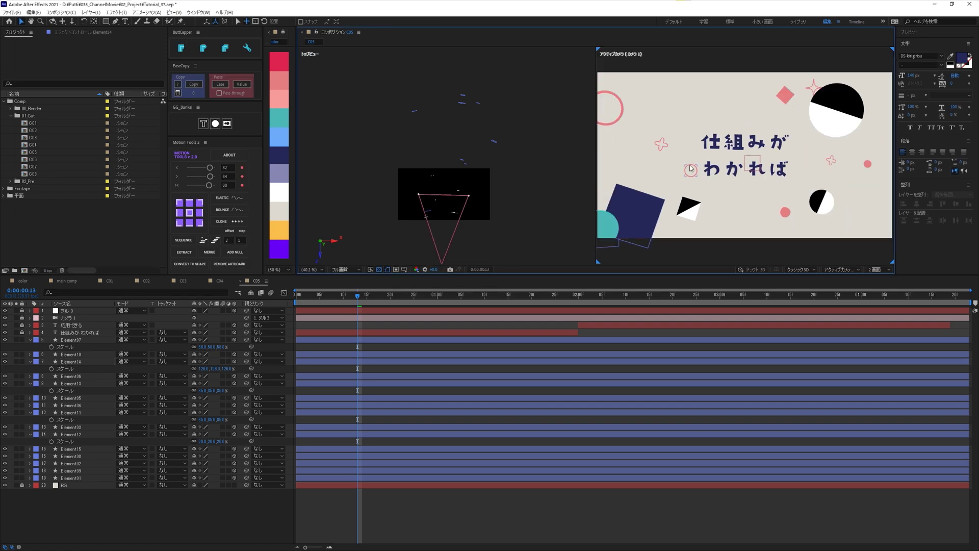
key("ctrl+d")
left_click_drag(357, 295, 340, 294)
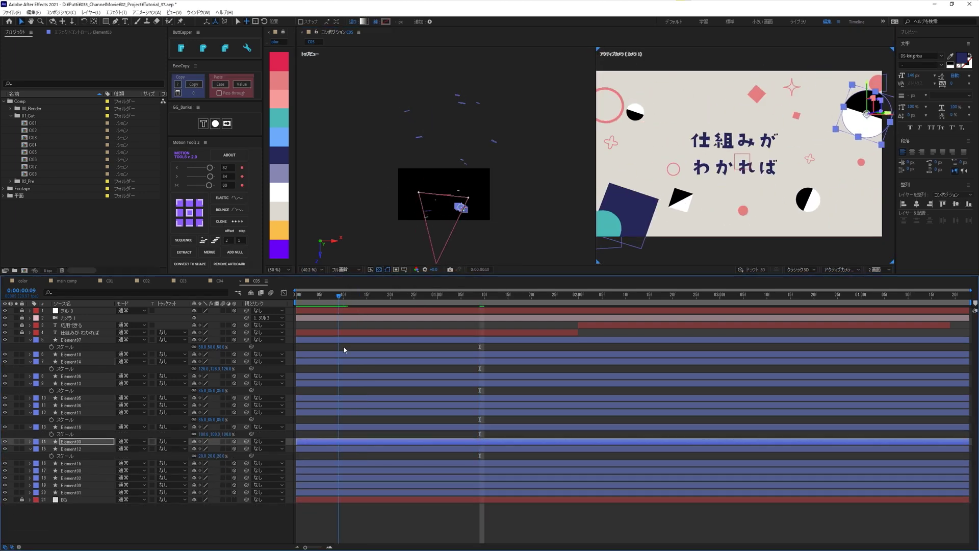
left_click_drag(656, 295, 498, 297)
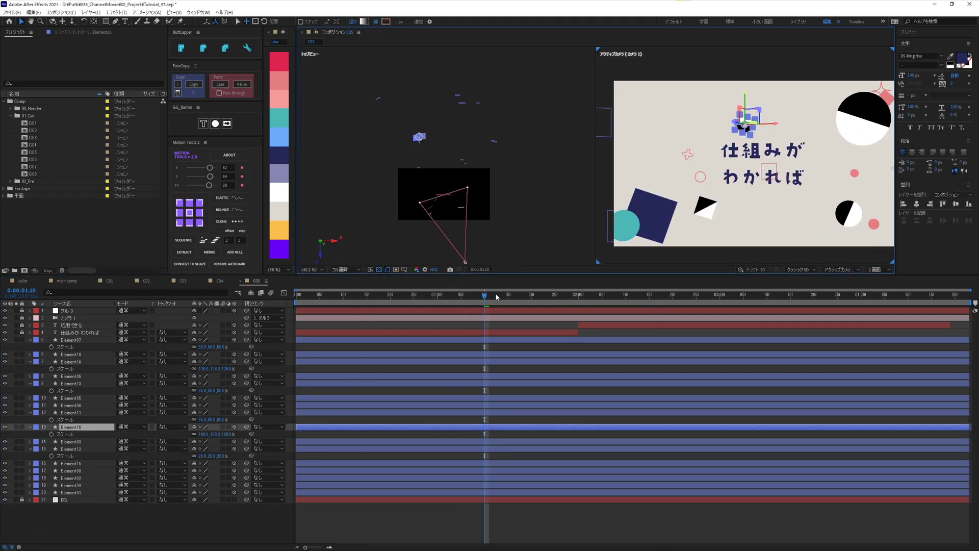
left_click_drag(497, 297, 434, 294)
left_click(813, 102)
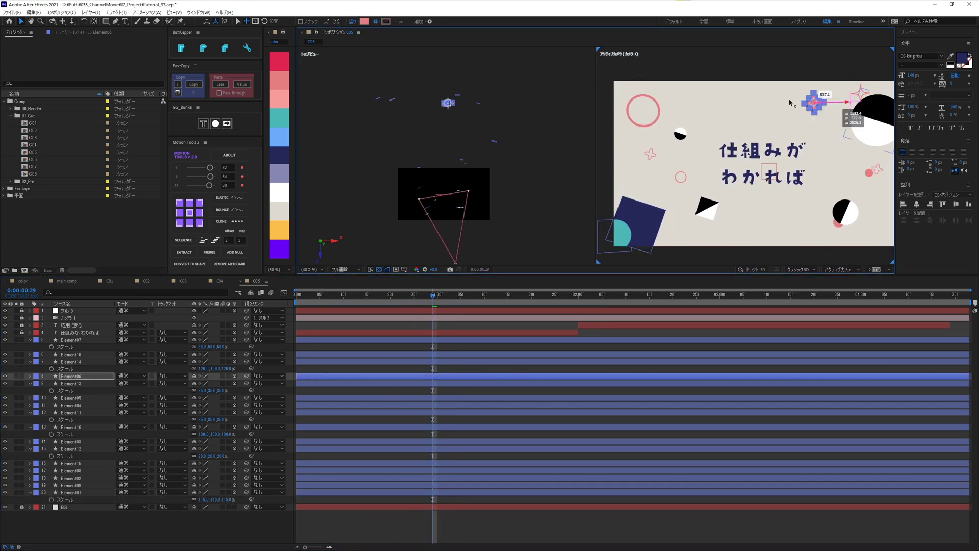
left_click(659, 294)
key("ctrl+d")
left_click(352, 21)
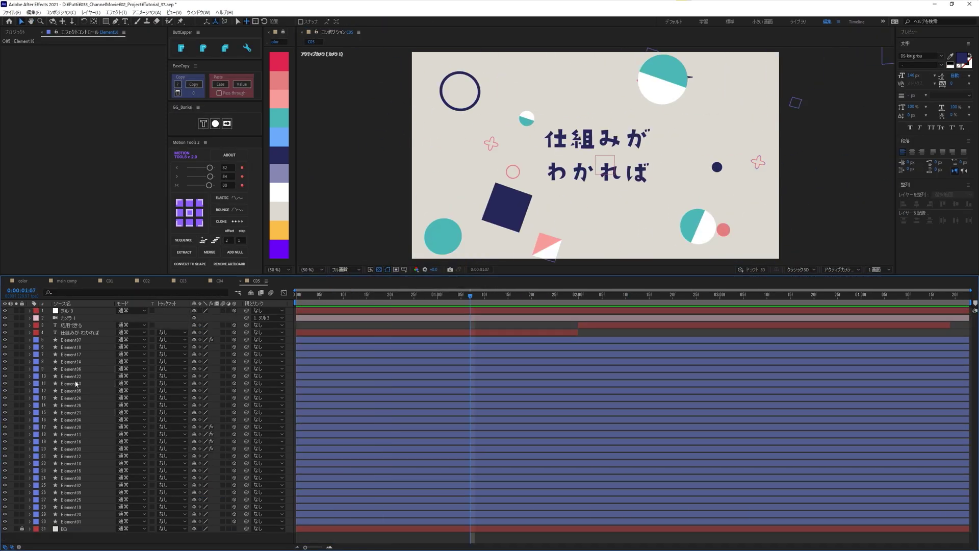
- Give カメラ 1 a 5° Z Rotation and preview the tilted scene
left_click(69, 321)
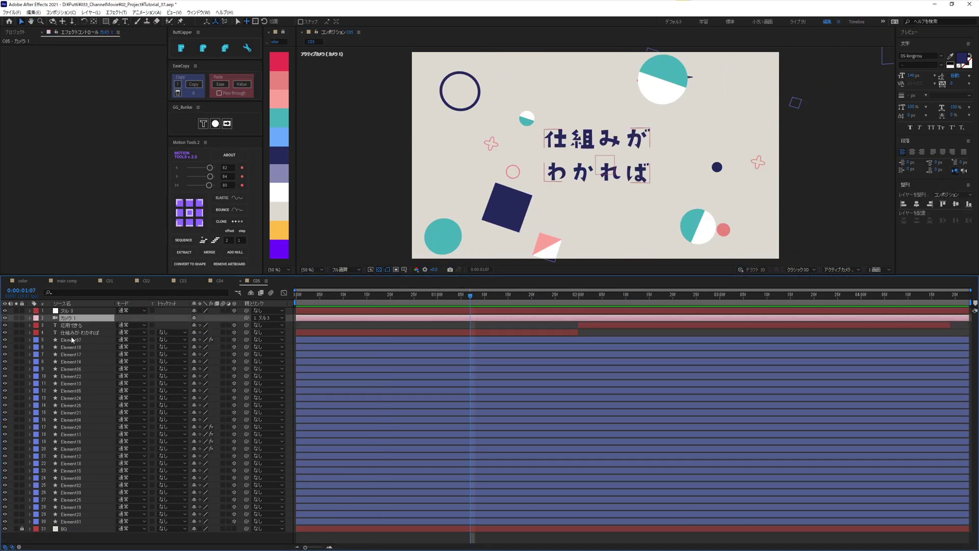
key("r")
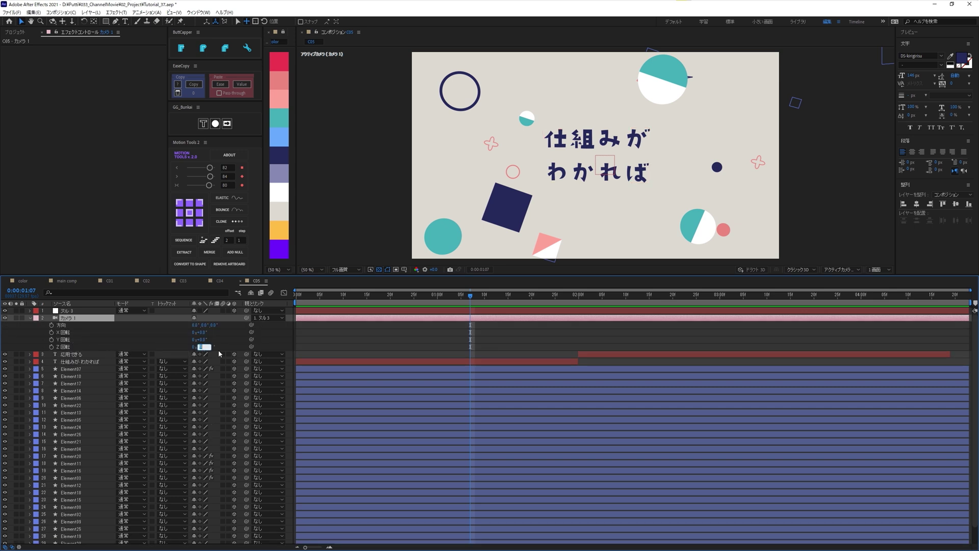
key("Return")
left_click(373, 337)
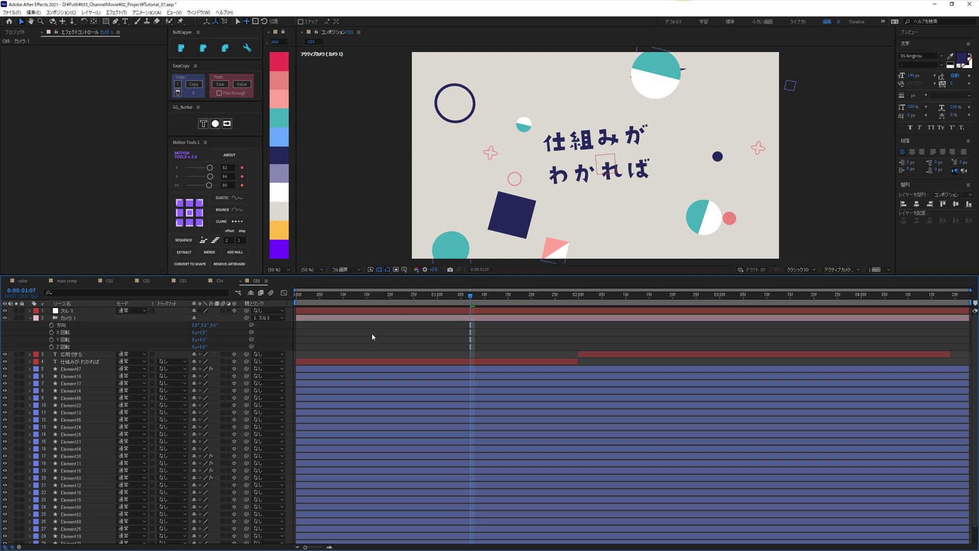
key("space")
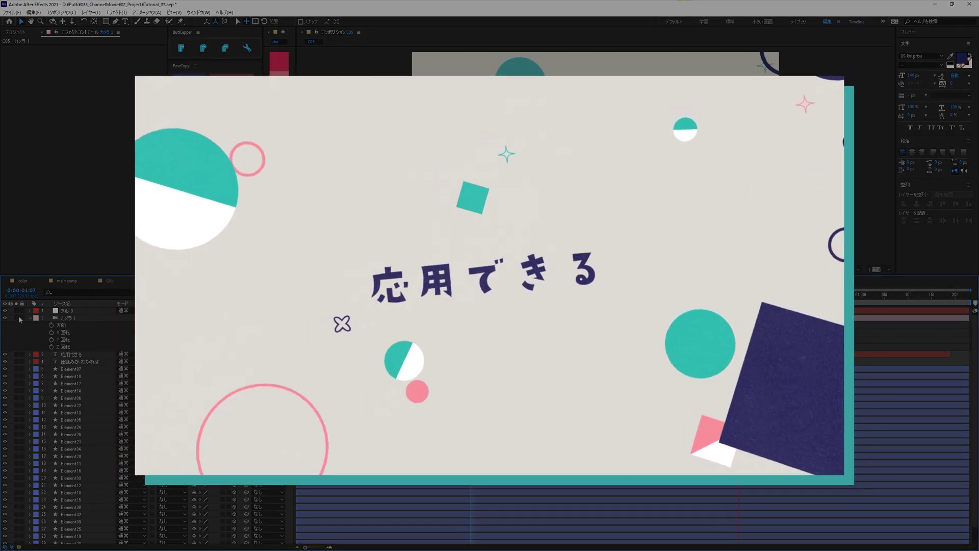
left_click(29, 318)
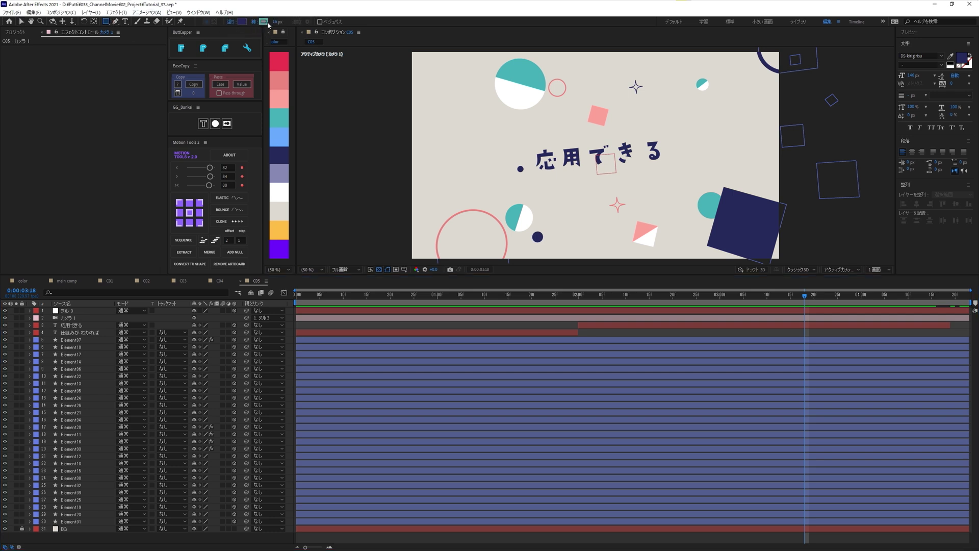
- Choose a pink fill and create a rectangle shape layer covering the whole comp
left_click(242, 24)
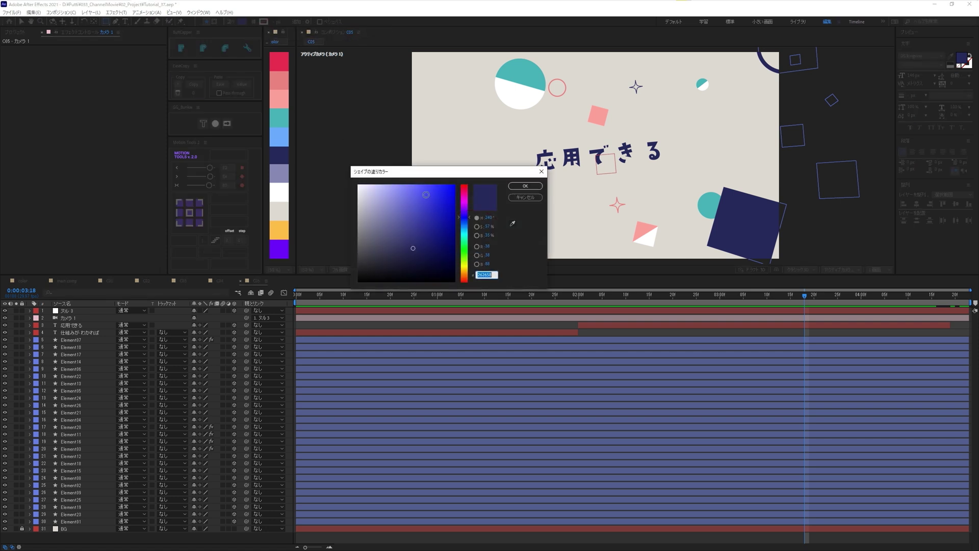
key("Return")
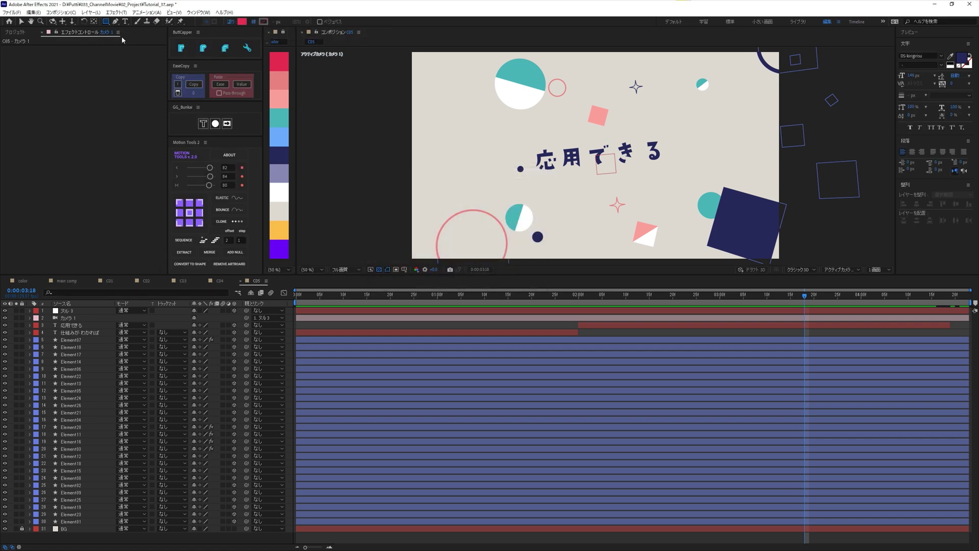
double_click(104, 23)
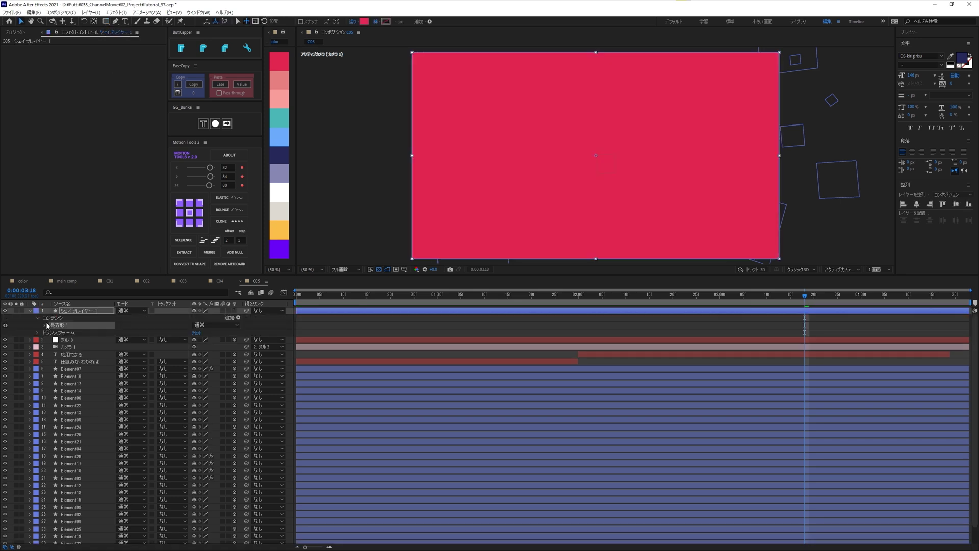
- Set the rectangle path's Size to 870.0 by 550.0
left_click(46, 326)
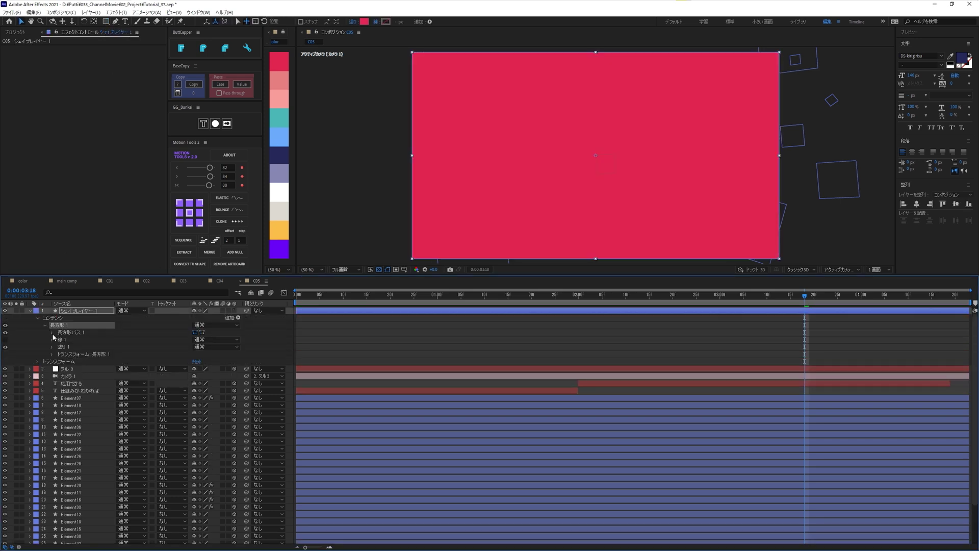
left_click(52, 332)
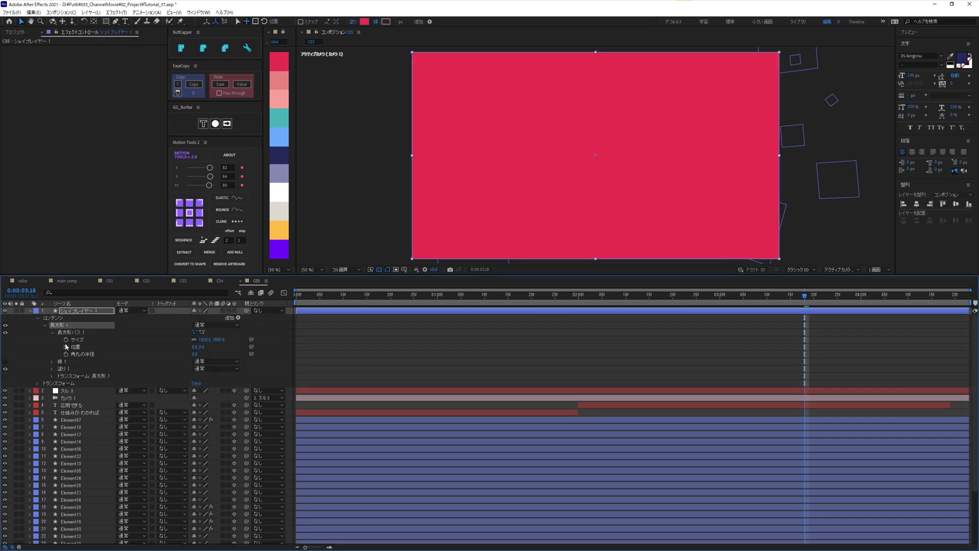
left_click(214, 341)
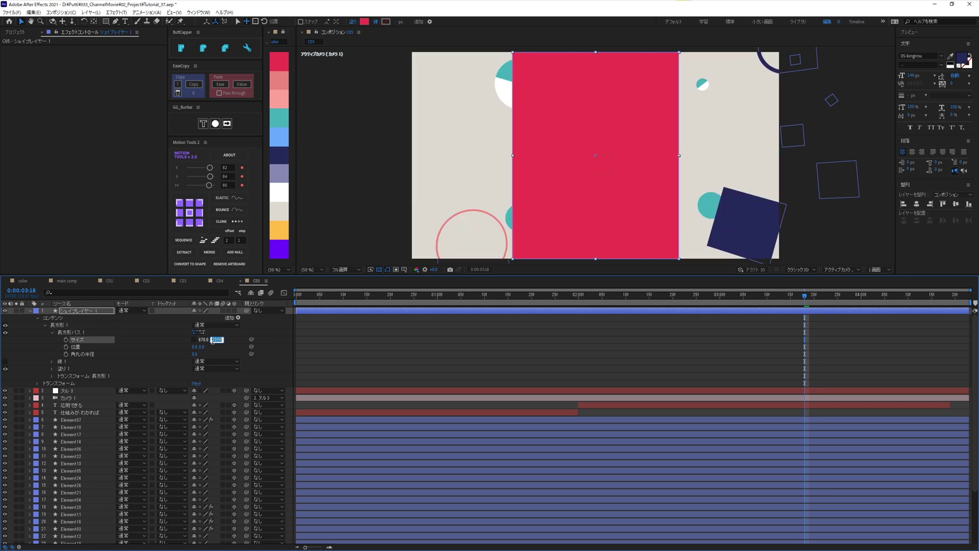
type("550")
key("Return")
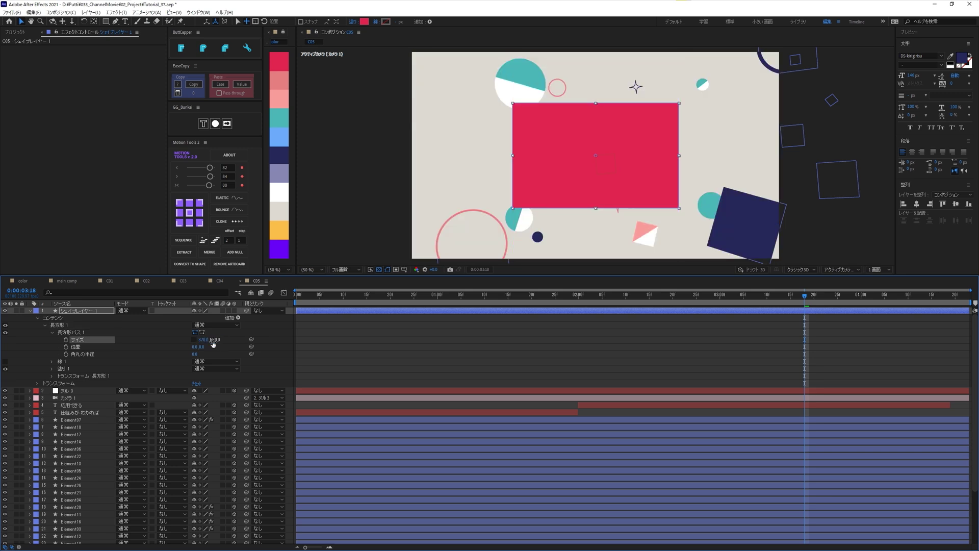
left_click(855, 336)
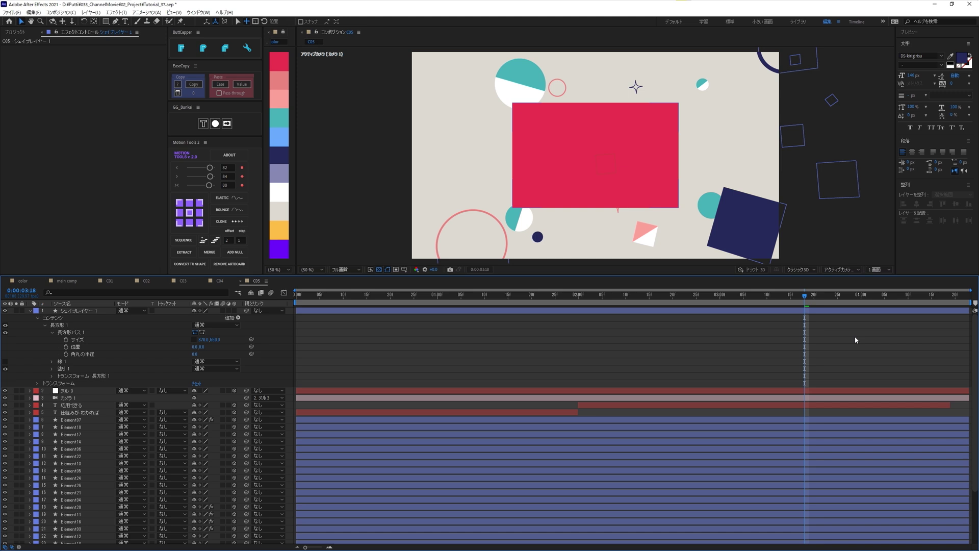
- Move the current time to 4:03 and select the rectangle's Size property
left_click(852, 298)
left_click_drag(852, 300, 884, 315)
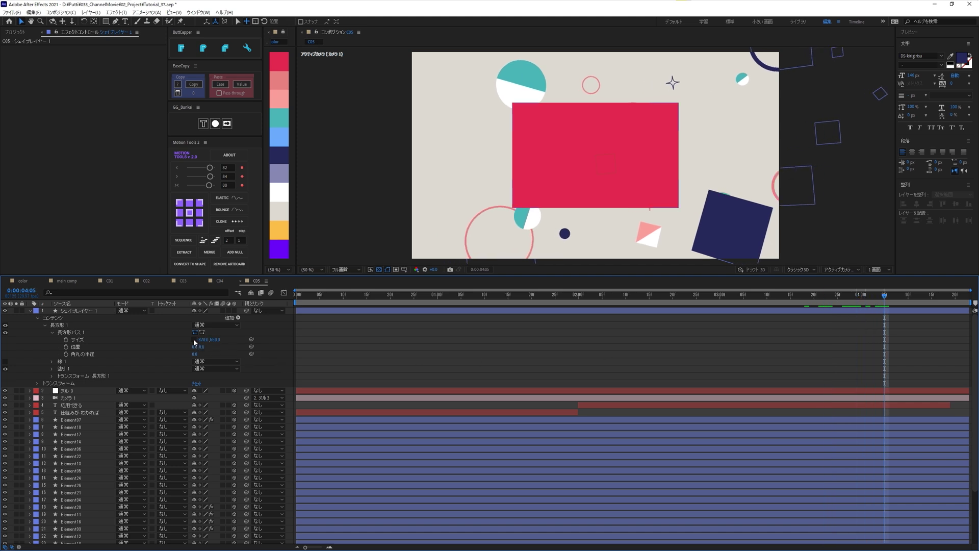
key("Page_Up")
key("Page_Up")
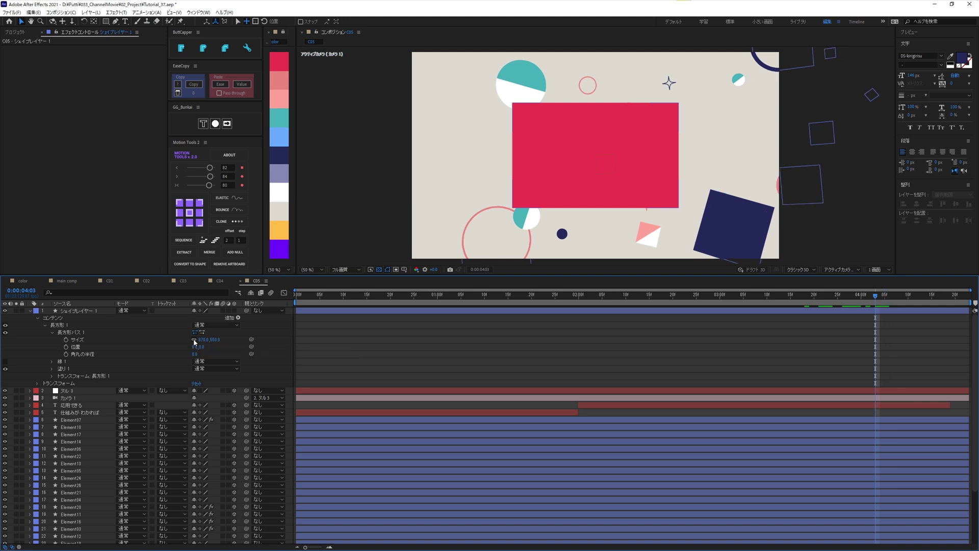
left_click(67, 340)
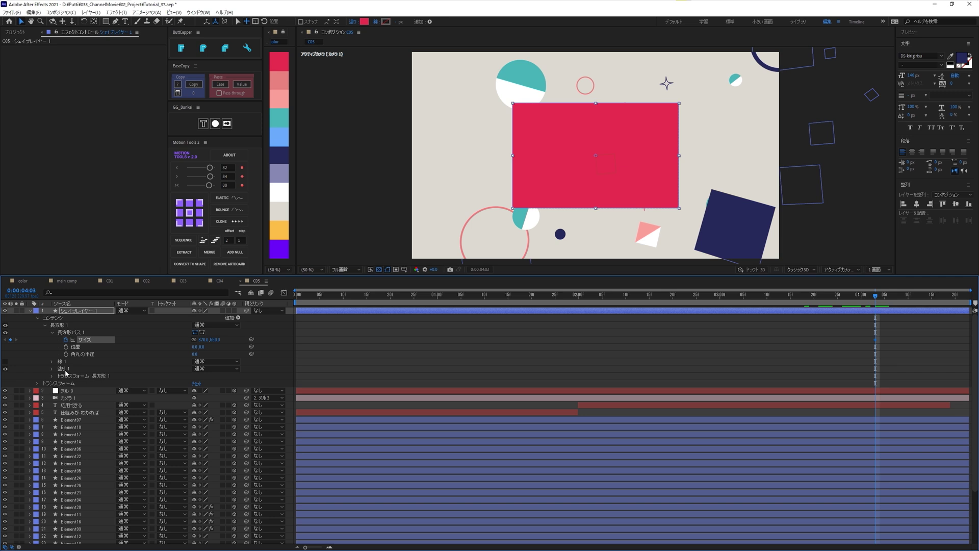
- At 4:03, keyframe the rectangle's Position at 2354, 540, off the right edge
key("p")
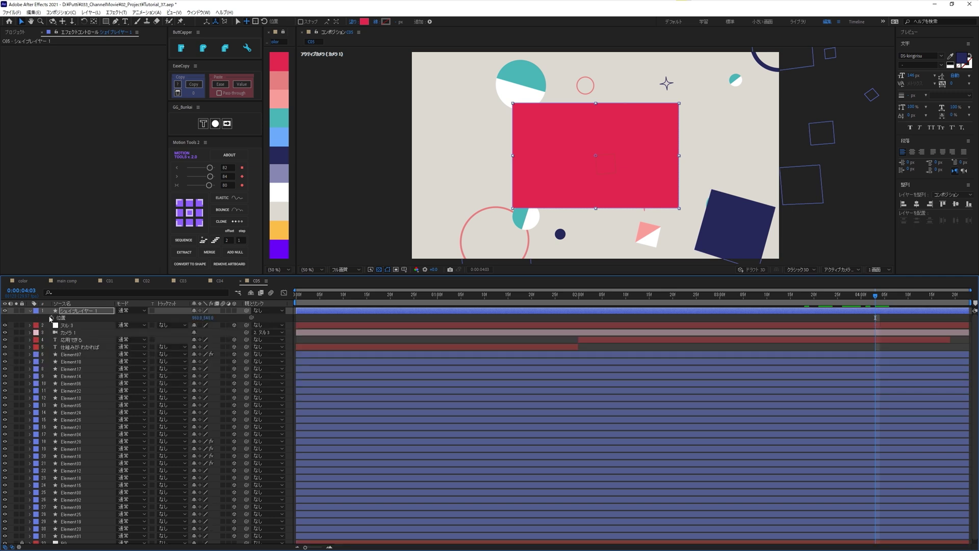
left_click(51, 318)
left_click_drag(542, 156, 811, 156)
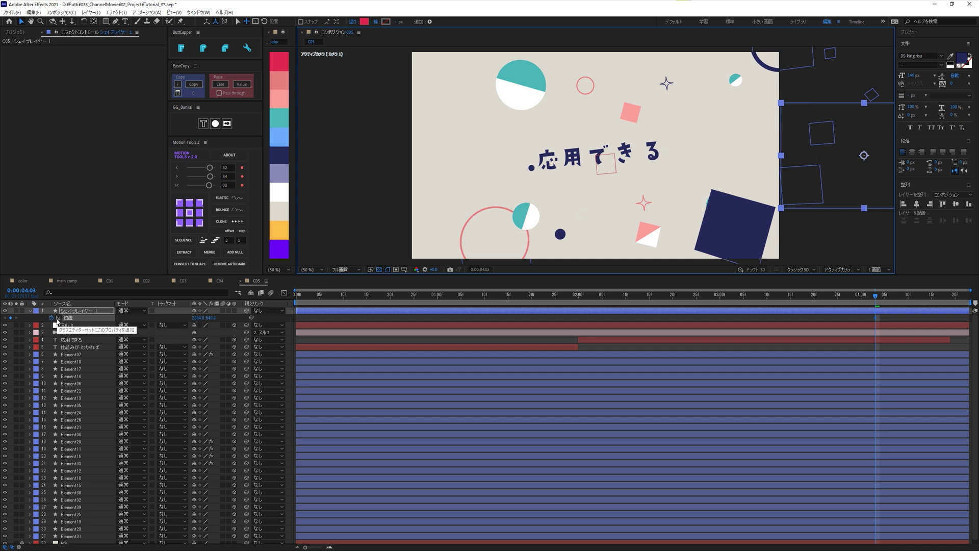
key("u")
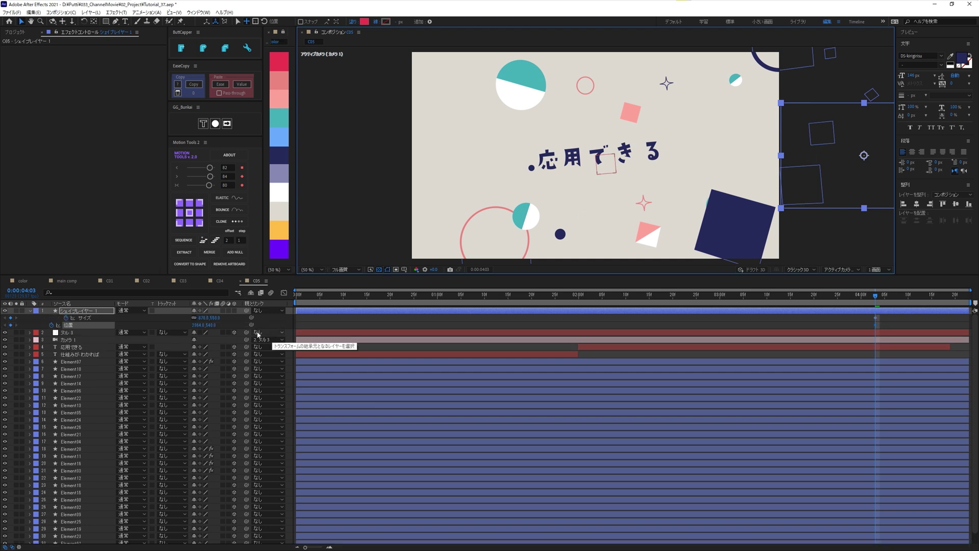
- At 4:22, set Size to 274 by 173.2 and Position to 960, 540
key("space")
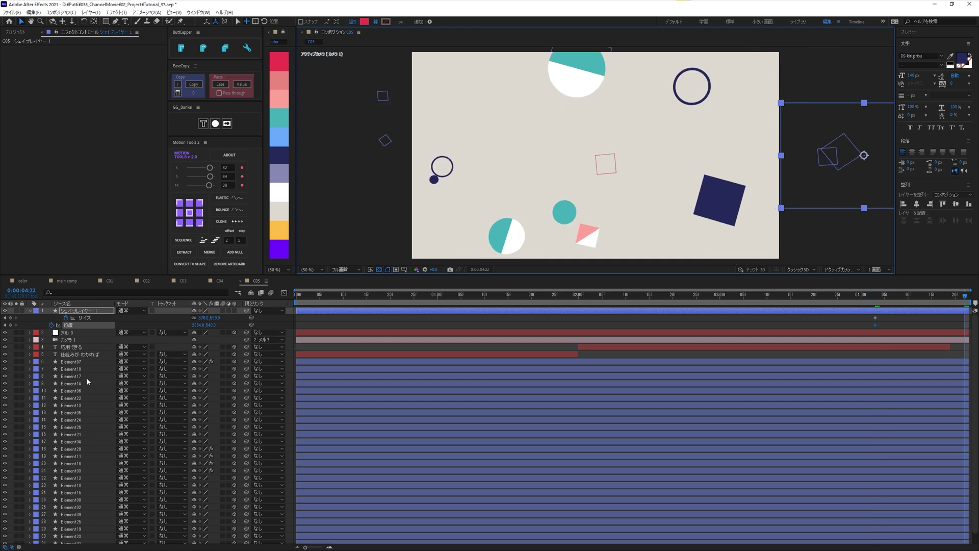
left_click(202, 318)
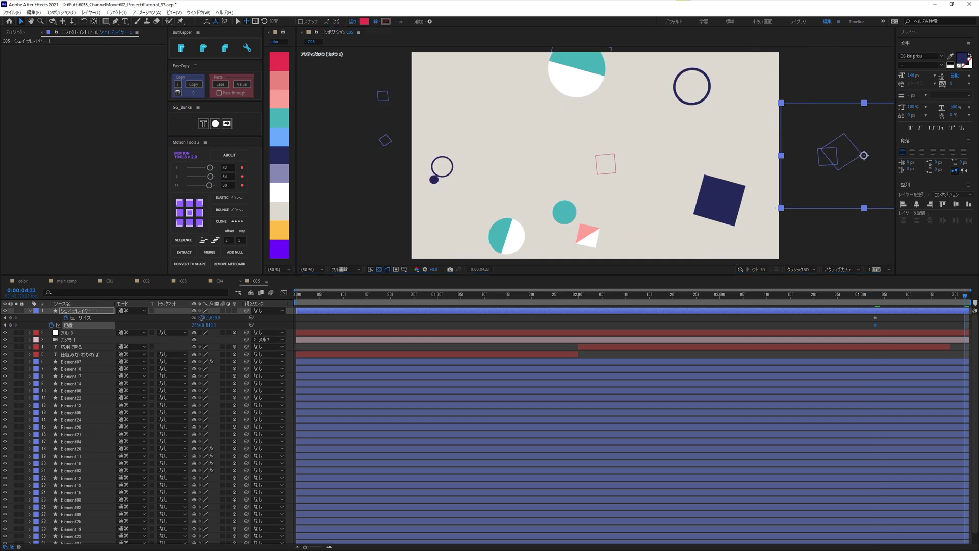
type("274")
key("Return")
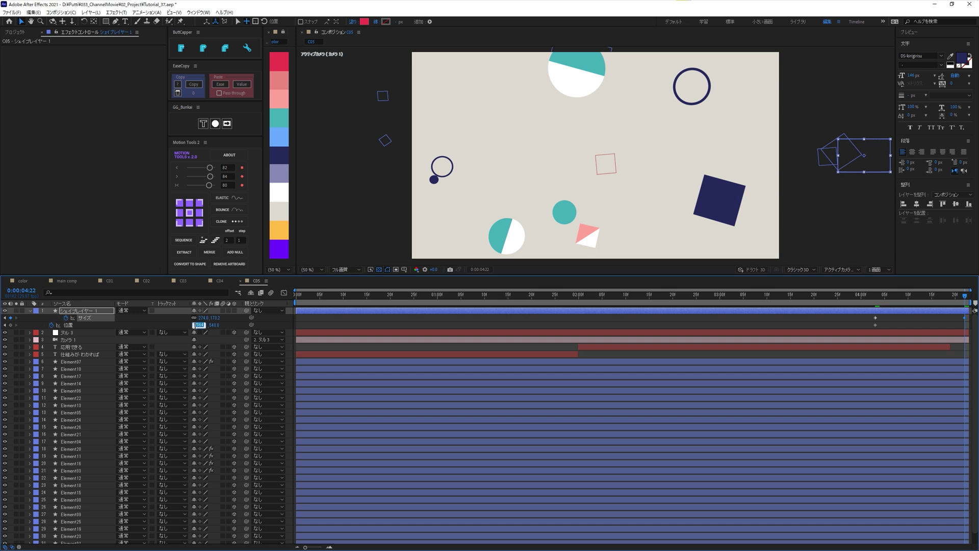
type("0")
key("Return")
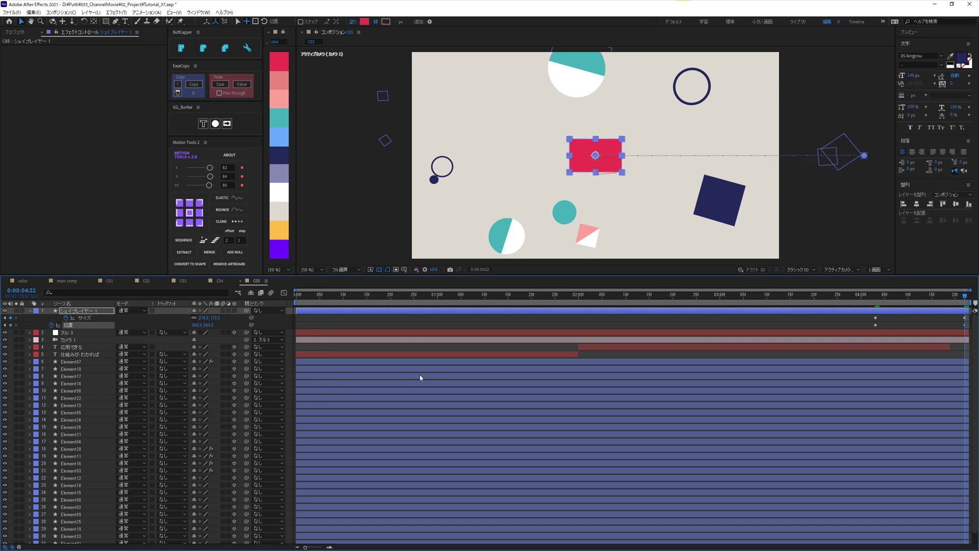
- Select the Size and Position keyframes and apply easing with Motion Tools
left_click_drag(880, 296, 956, 297)
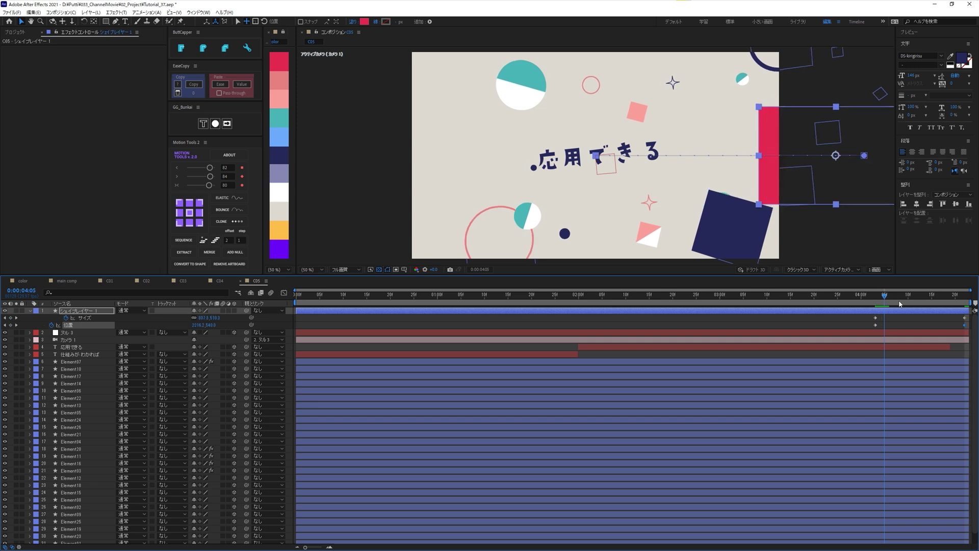
key("k")
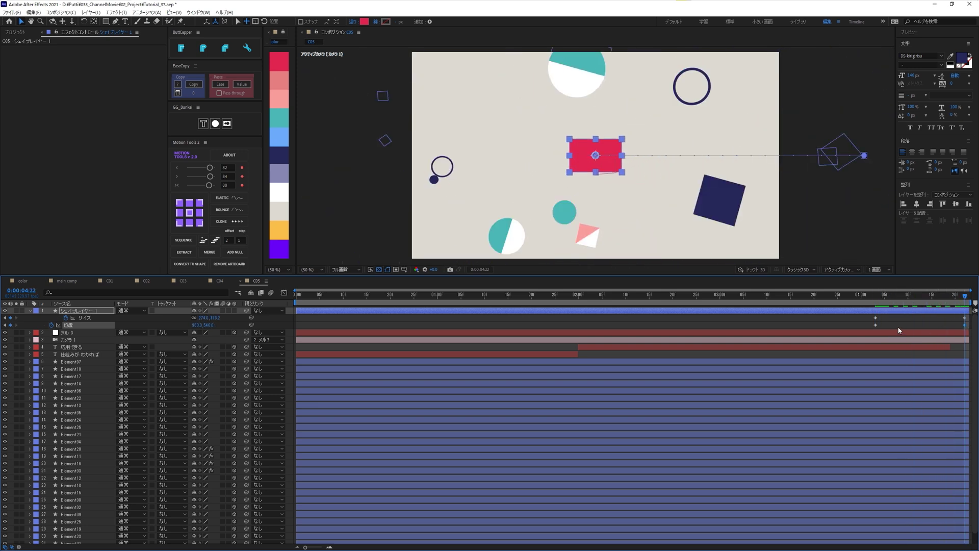
left_click_drag(880, 317, 871, 325)
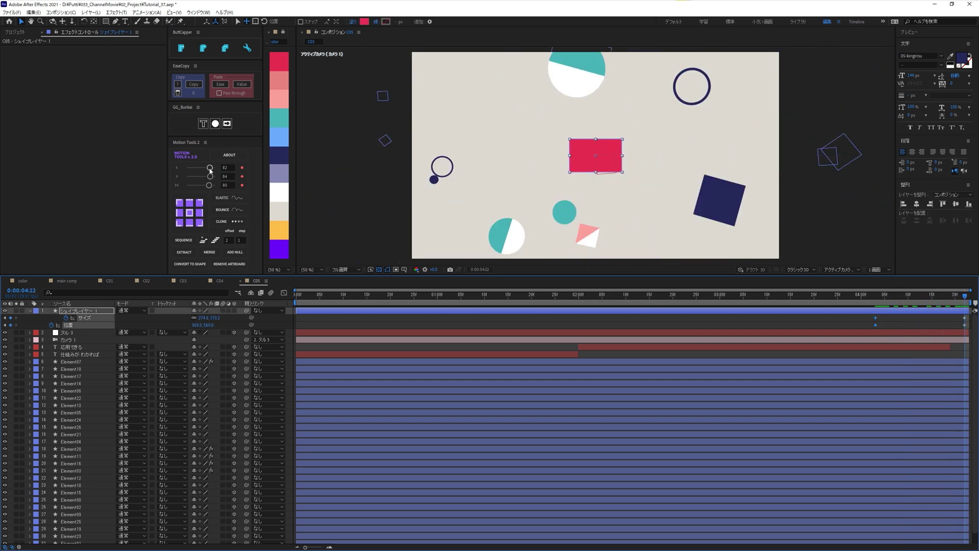
left_click_drag(210, 170, 211, 171)
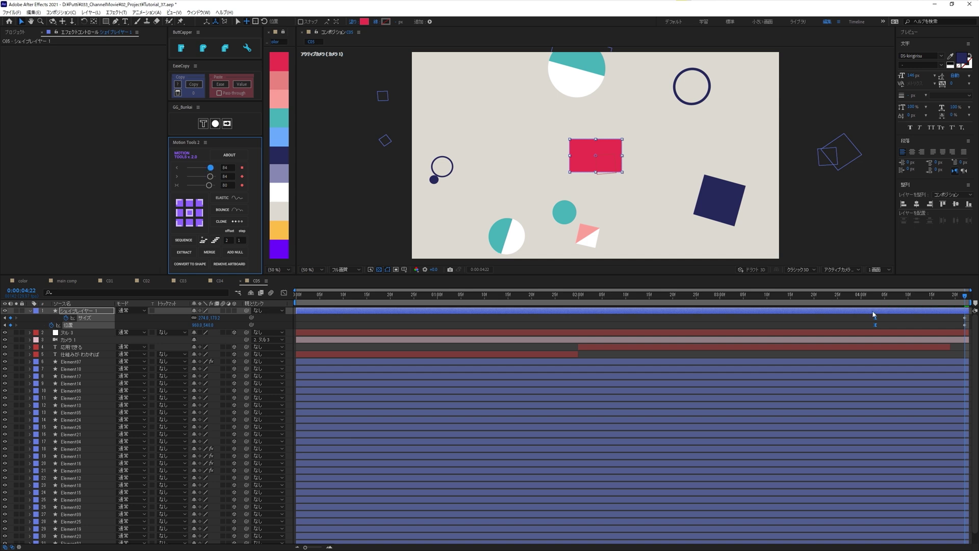
- Play back the finished C05 animation once, then stop it and switch to the main comp
left_click(911, 329)
key("space")
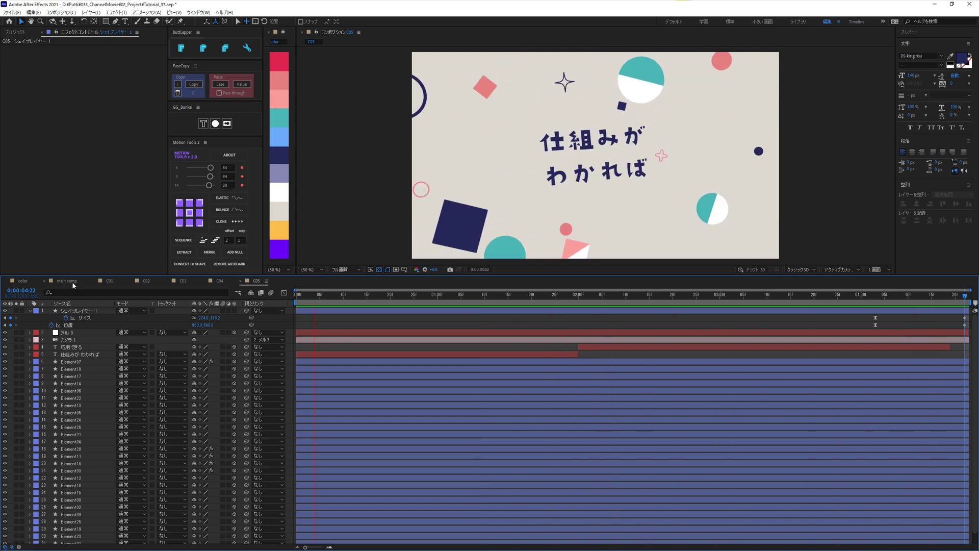
left_click(15, 31)
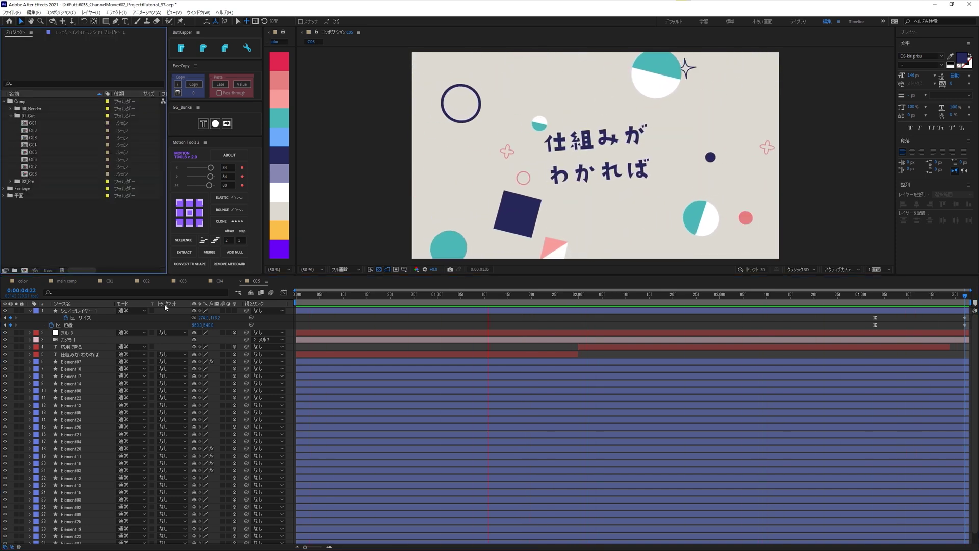
key("space")
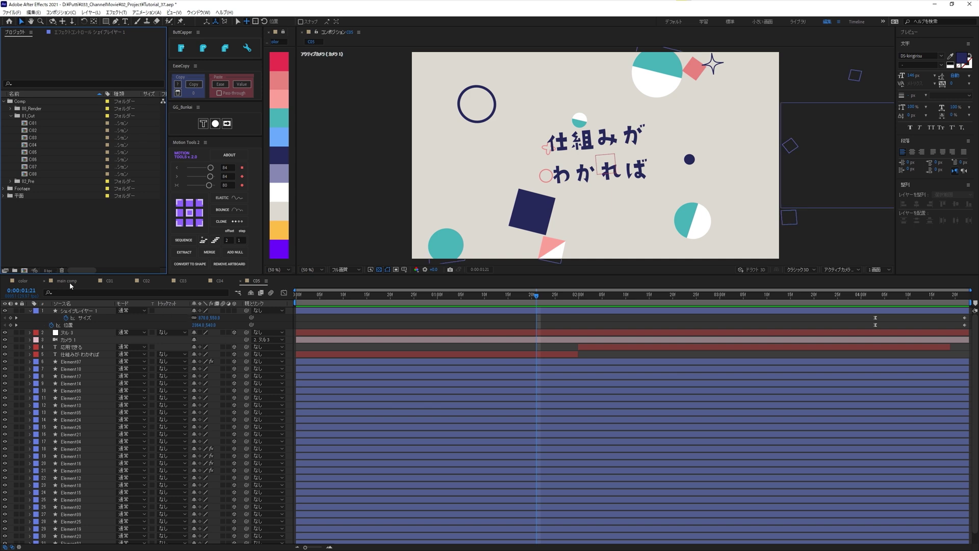
left_click(70, 282)
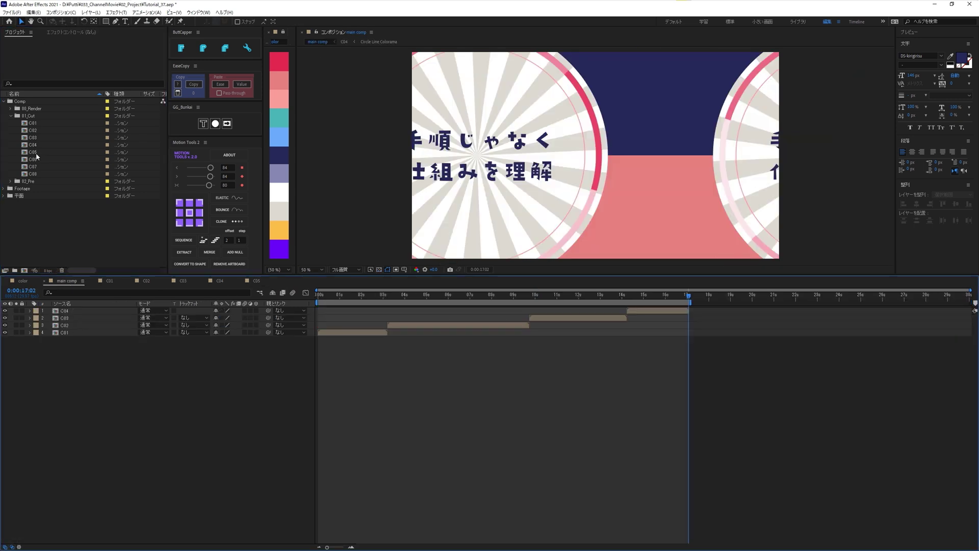
- Place C05 into the main comp at 17:02 after C04 and preview the sequence
left_click_drag(37, 153, 90, 310)
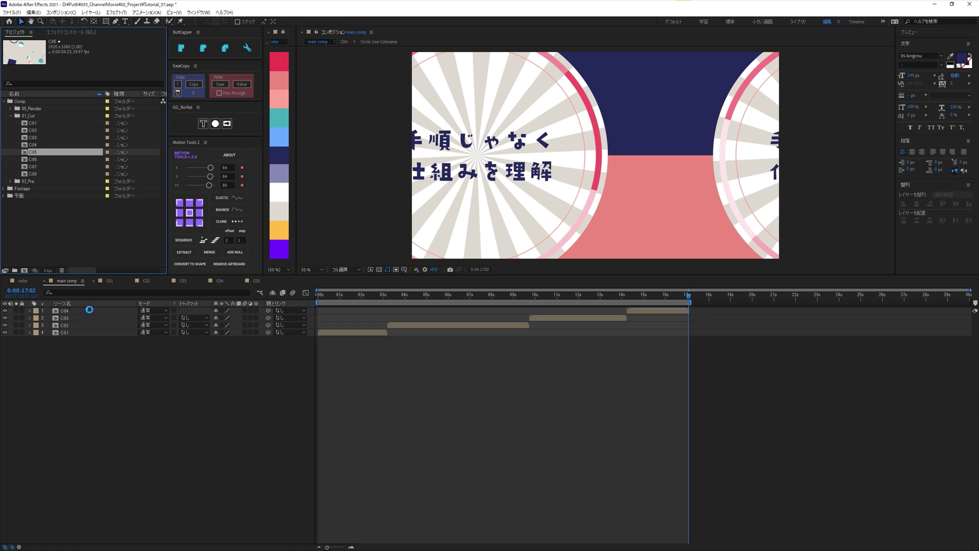
left_click(835, 298)
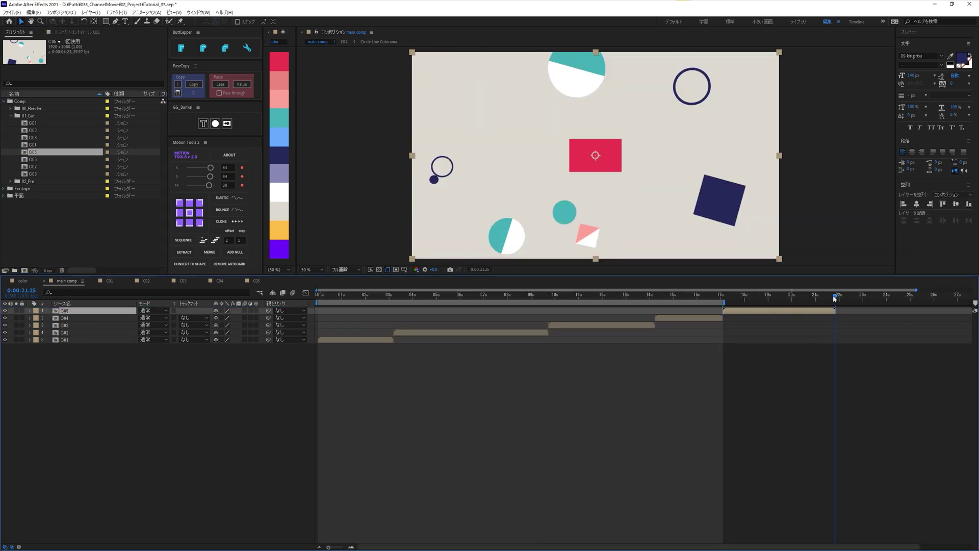
key("space")
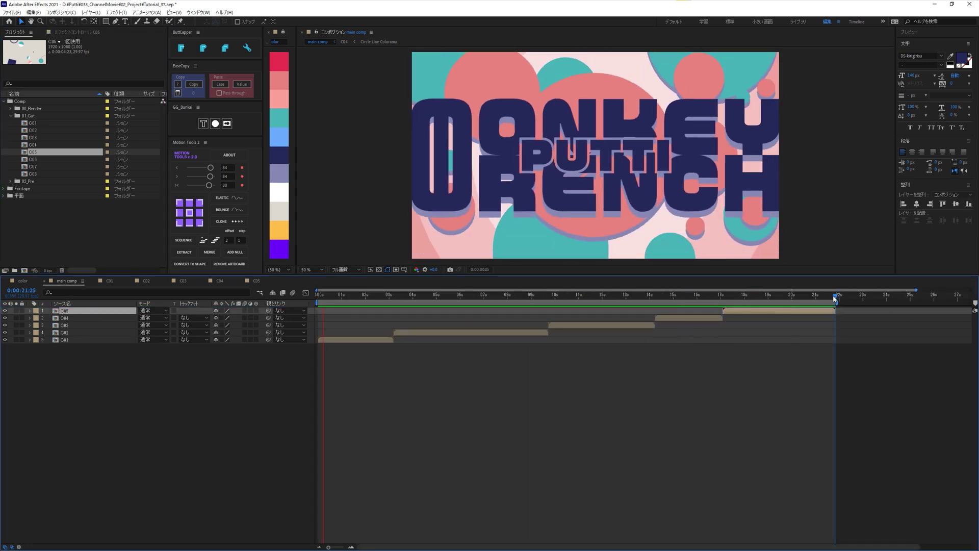